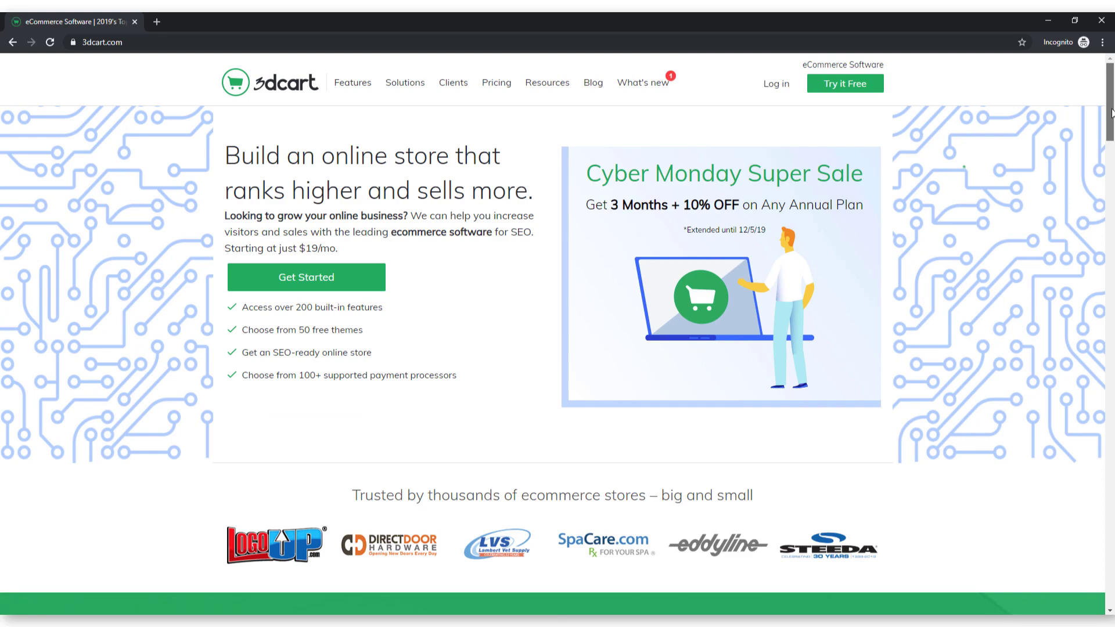
- Sign in to the Sample Store sandbox admin and land on its Dashboard Home page
left_click_drag(1111, 112, 1073, 398)
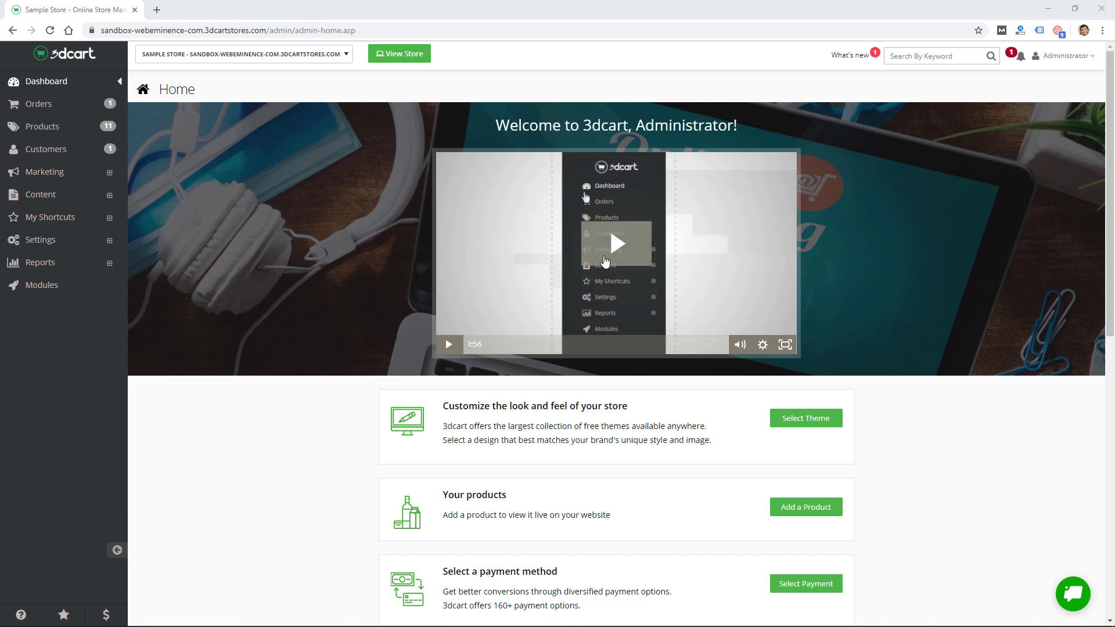
scroll(604, 261, "down", 3)
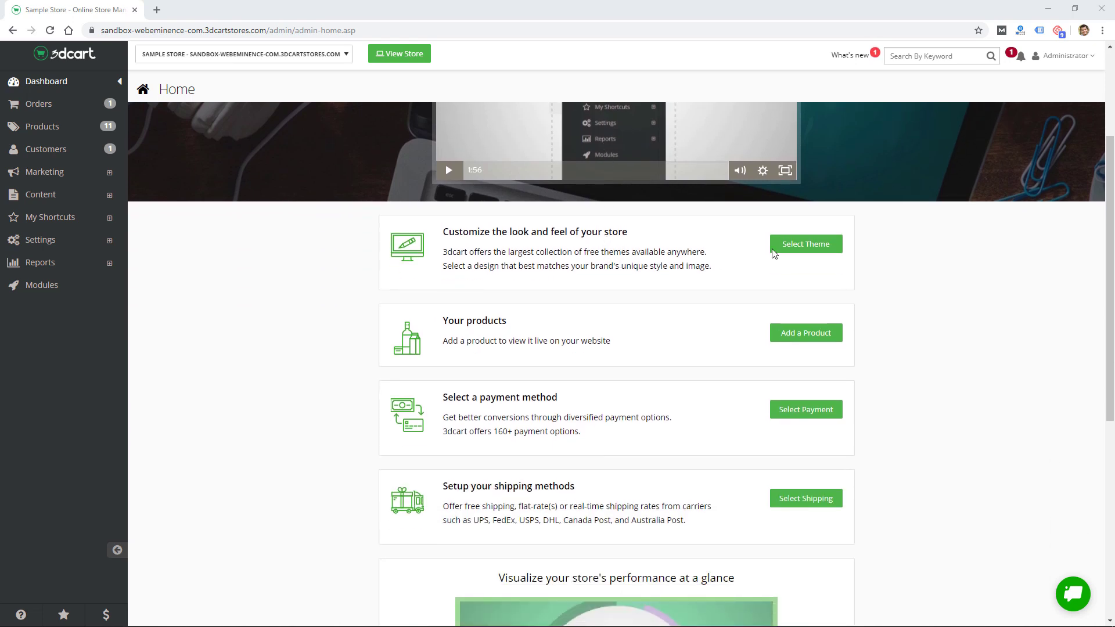
scroll(712, 371, "down", 1)
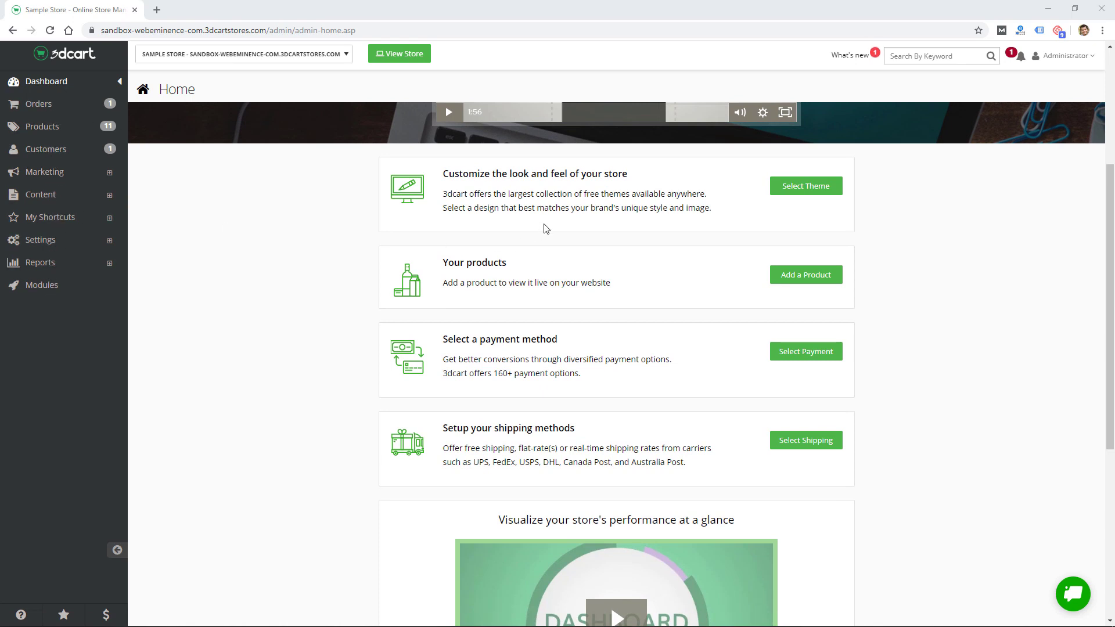
scroll(540, 322, "down", 6)
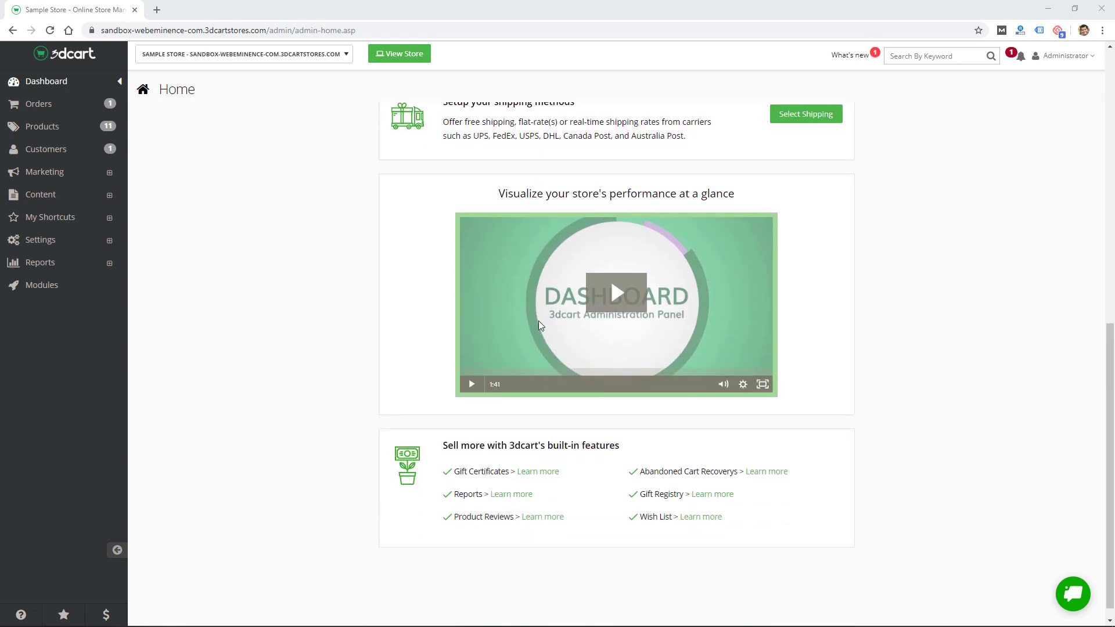
scroll(541, 339, "up", 10)
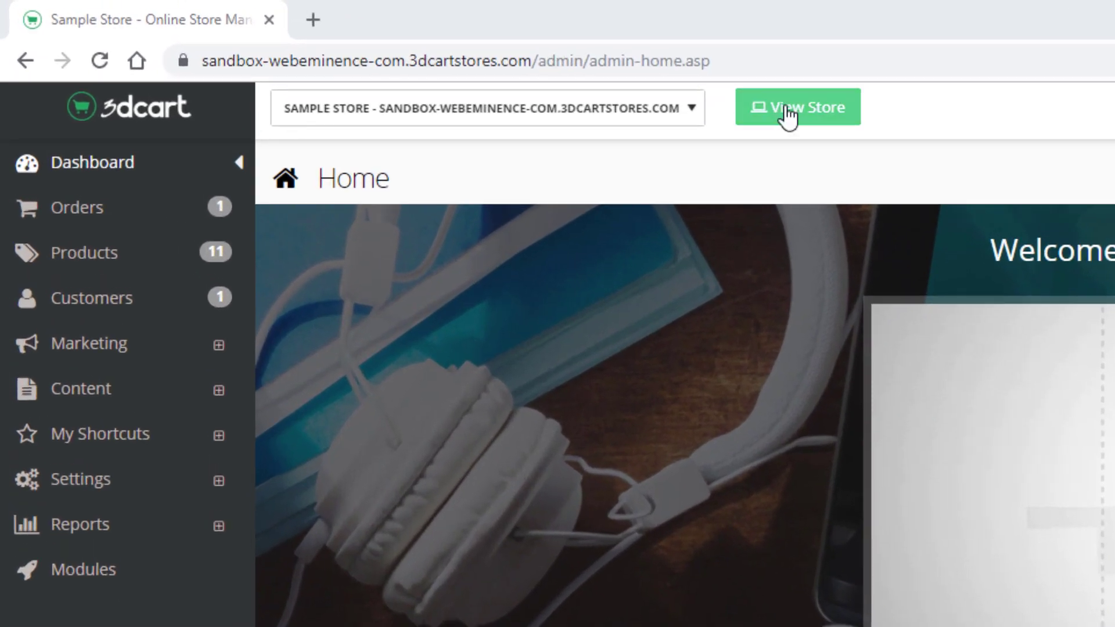
- Open the Sample Store's storefront in a new tab and browse its Featured Products
left_click(787, 109)
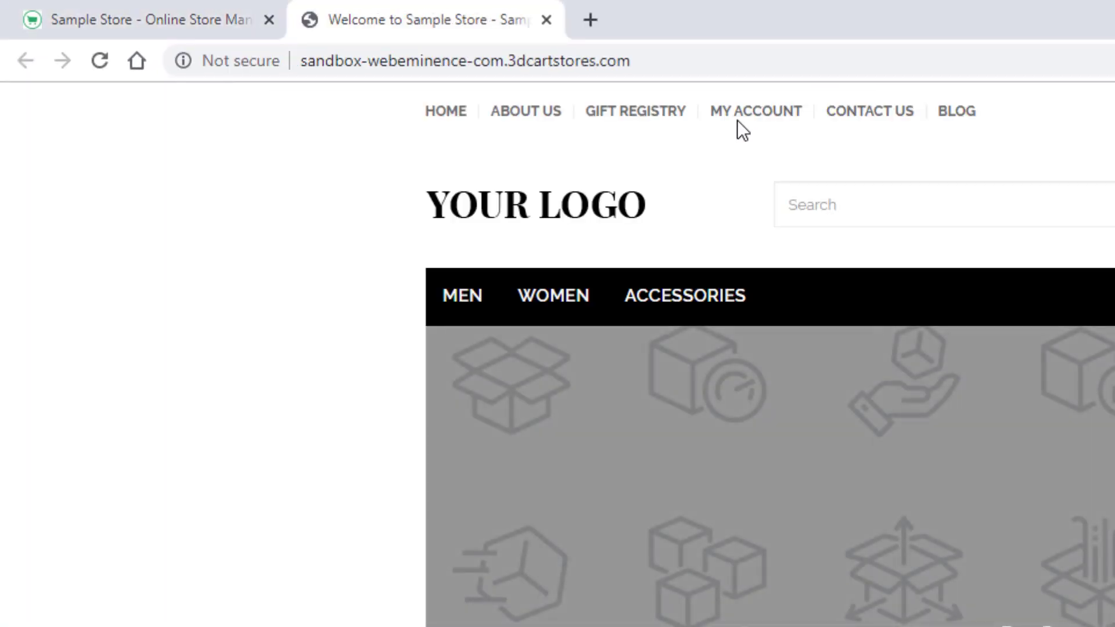
scroll(177, 365, "down", 10)
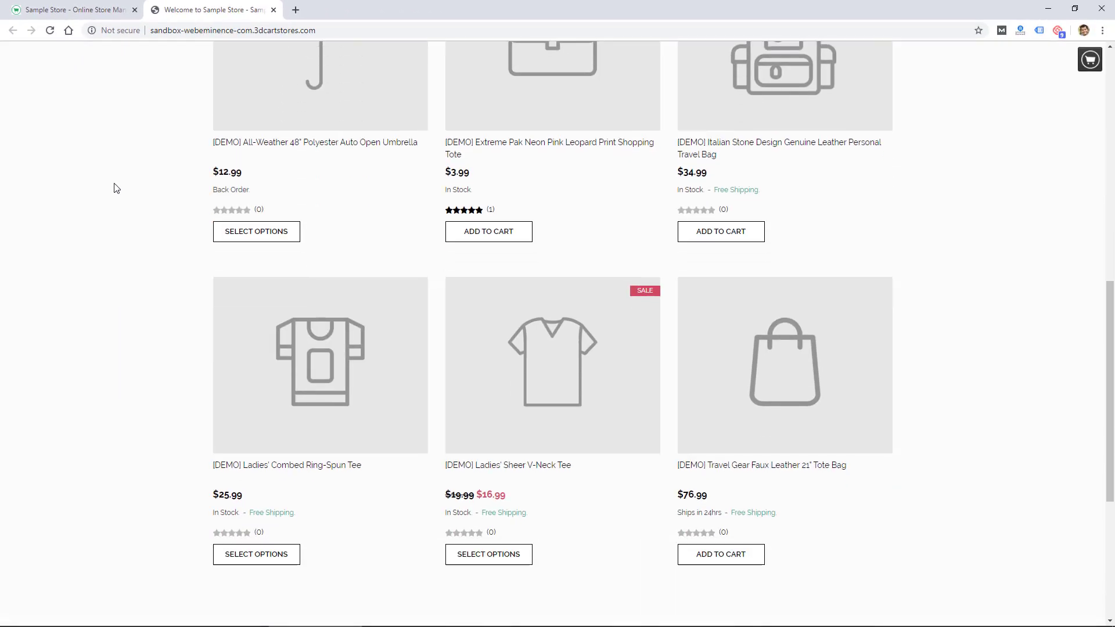
scroll(115, 187, "down", 5)
scroll(182, 267, "up", 3)
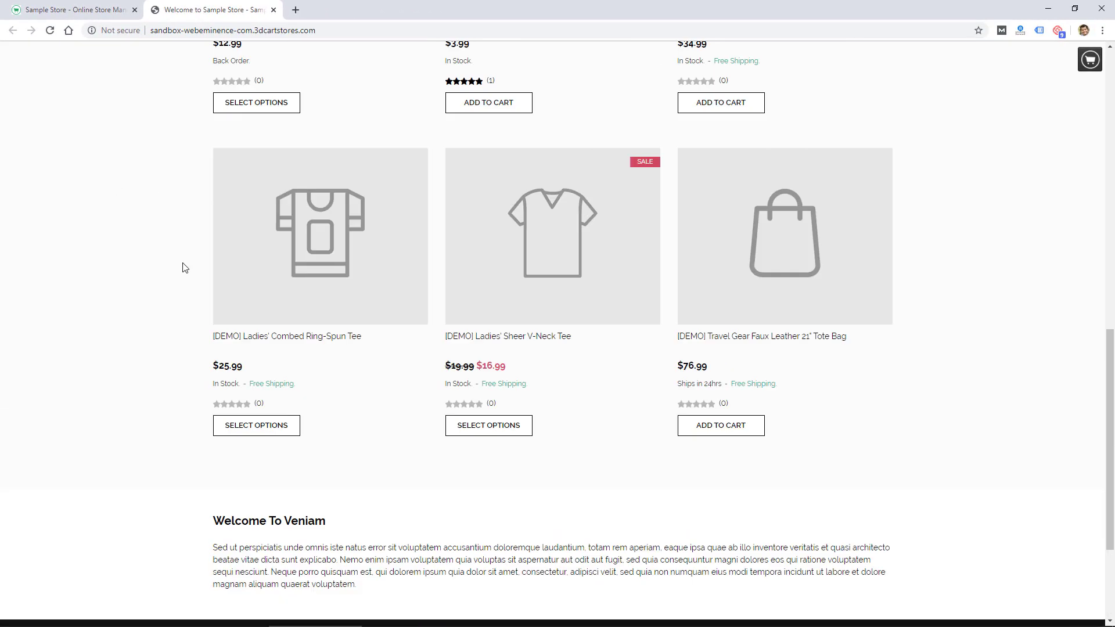
scroll(183, 267, "up", 12)
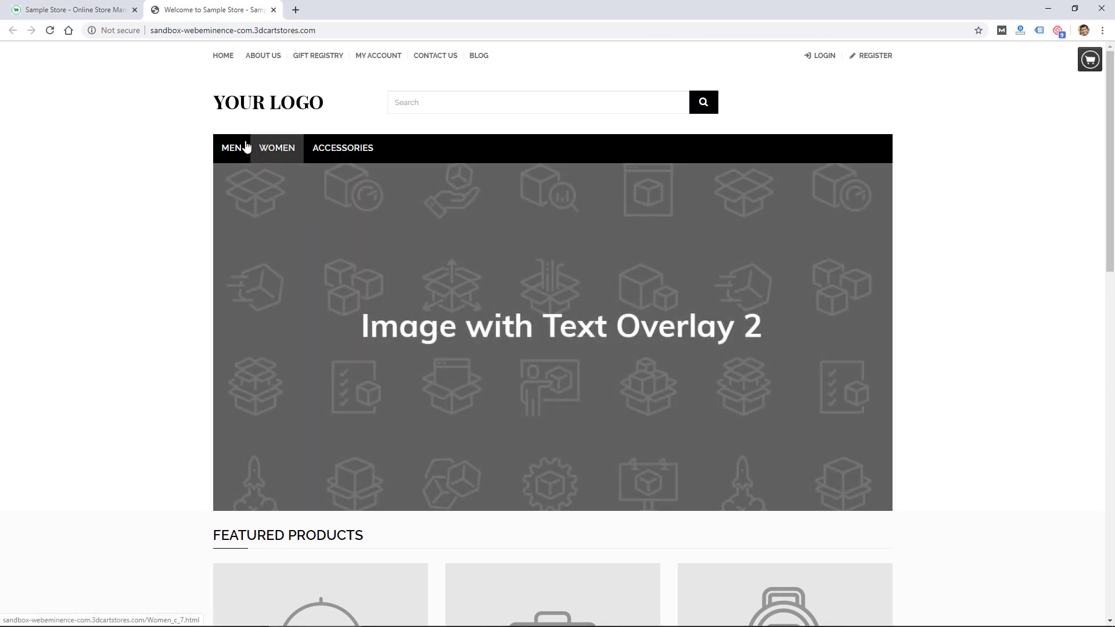
- Return to the admin tab and open 3dcart's Pricing page to view the plan cards
left_click(96, 11)
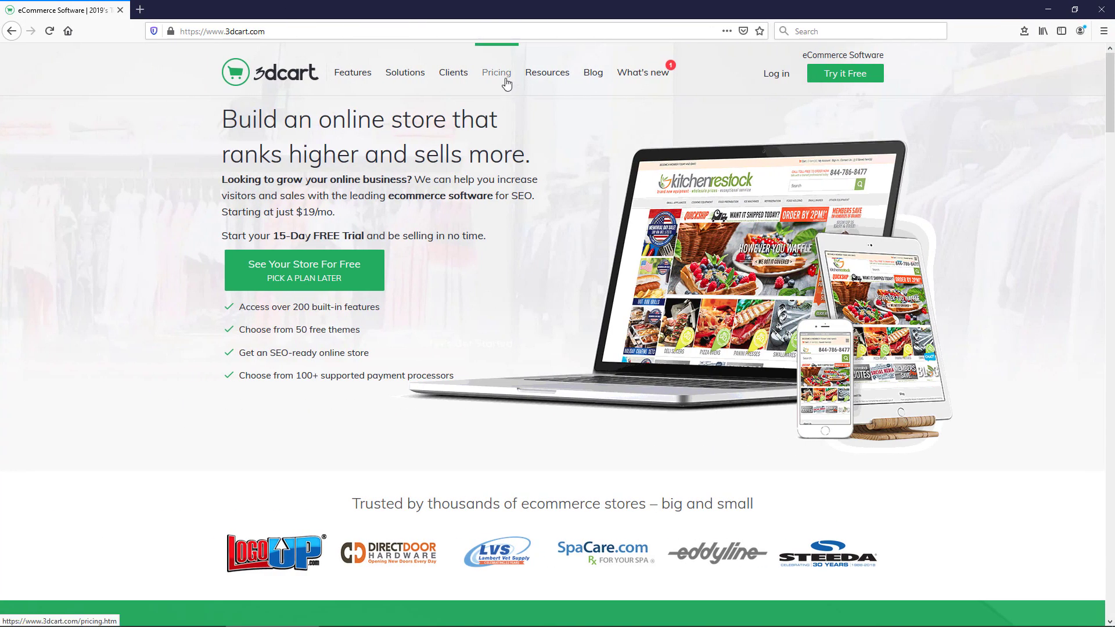
left_click(506, 84)
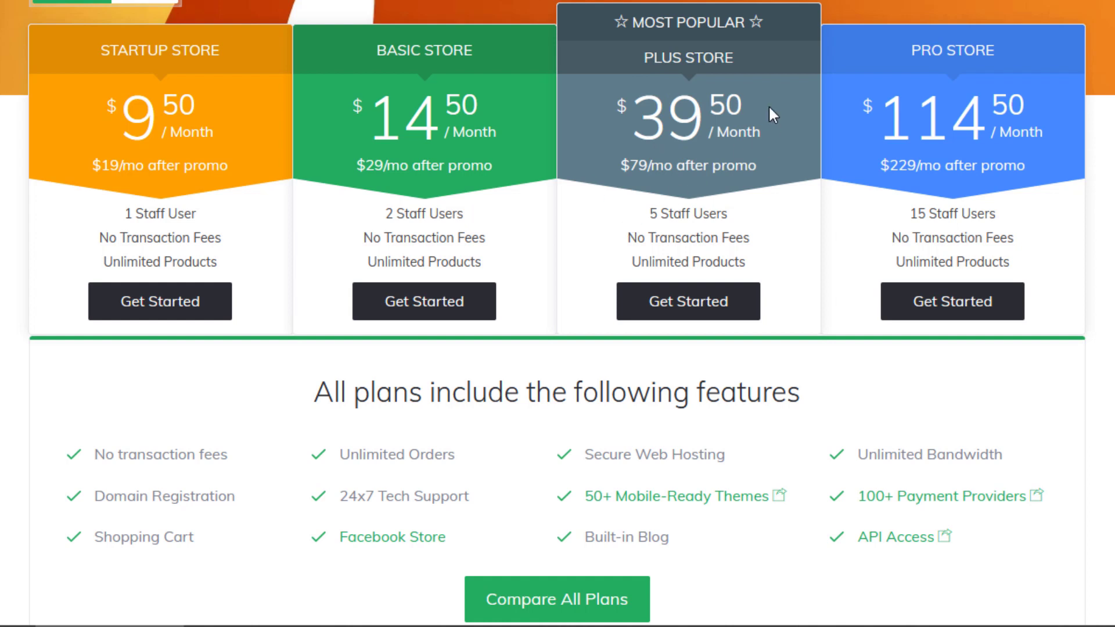
scroll(709, 64, "down", 3)
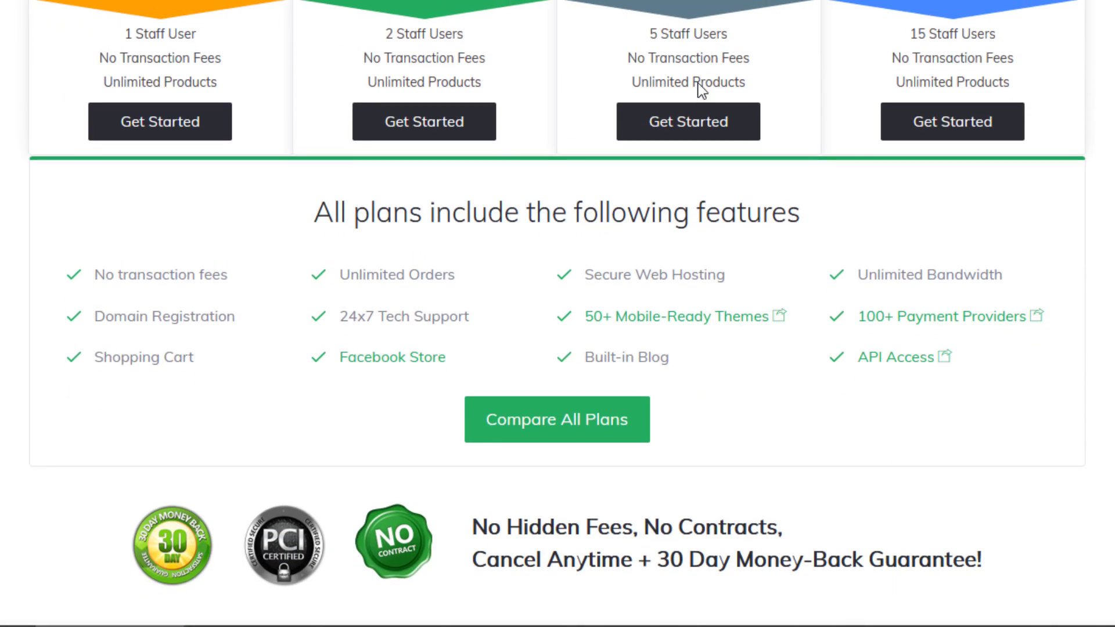
scroll(414, 122, "up", 3)
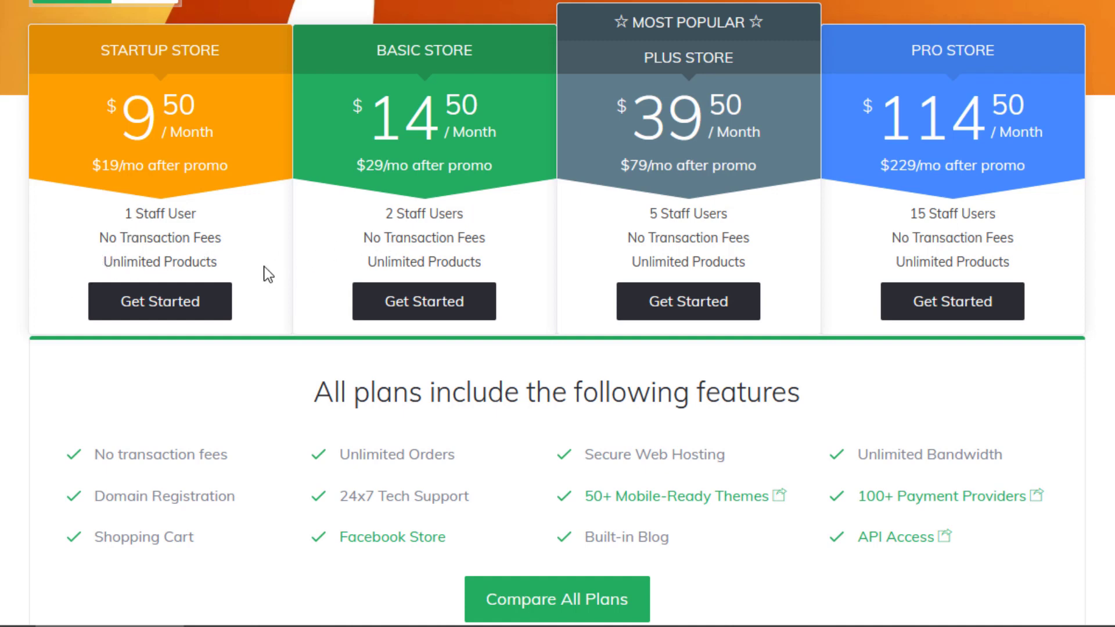
scroll(311, 60, "down", 6)
scroll(598, 52, "up", 4)
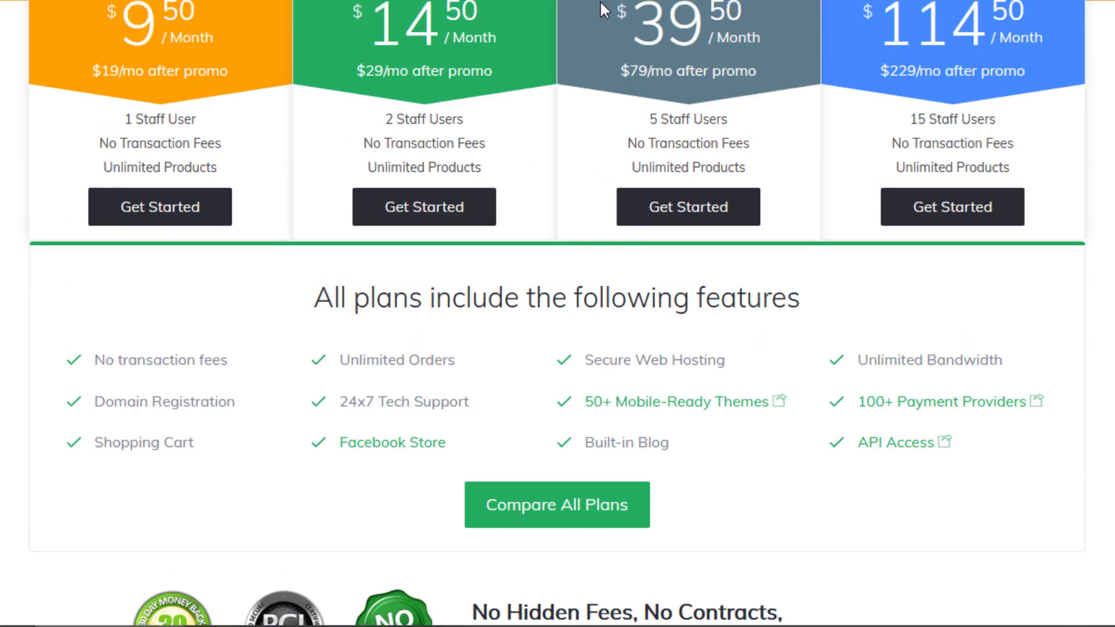
- Jump to the full plan comparison table and read the first features' descriptions
left_click(542, 522)
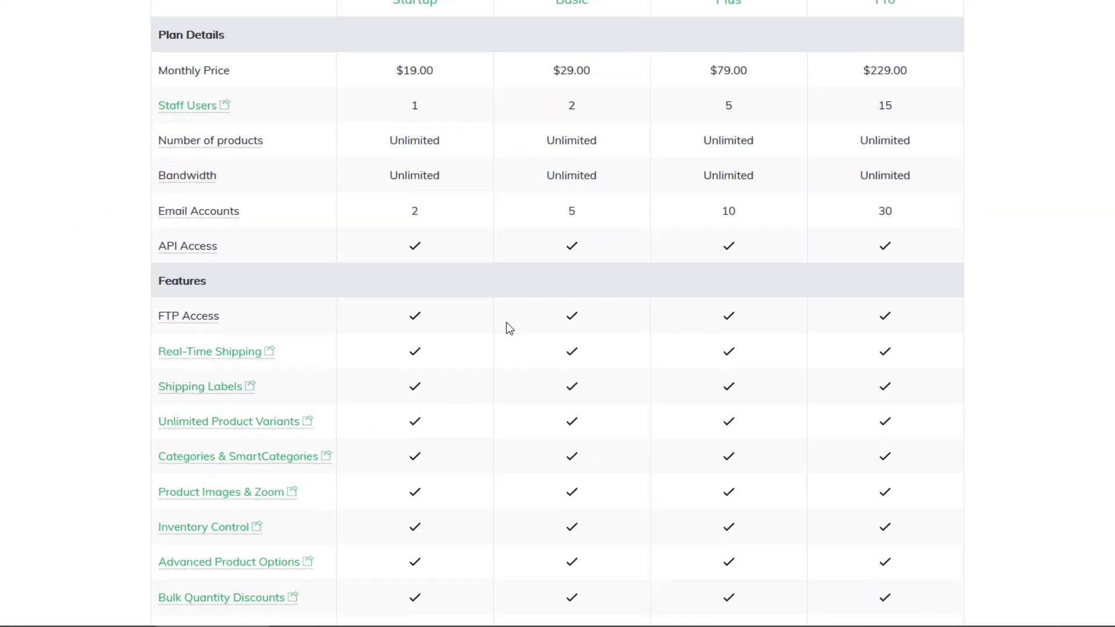
scroll(524, 336, "up", 2)
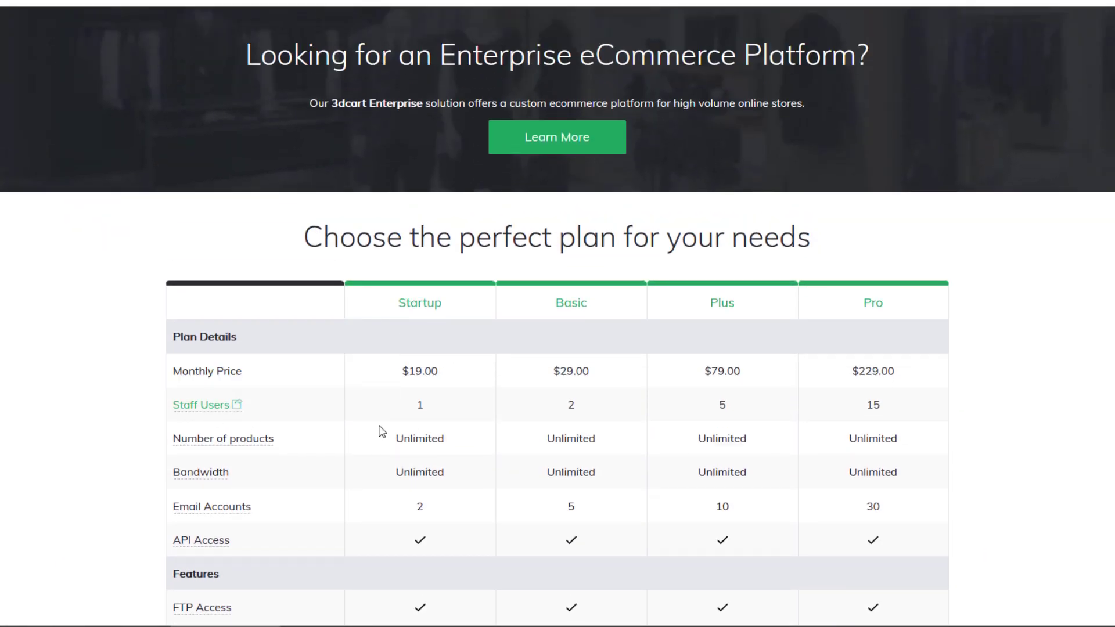
mouse_move(236, 456)
scroll(237, 456, "down", 2)
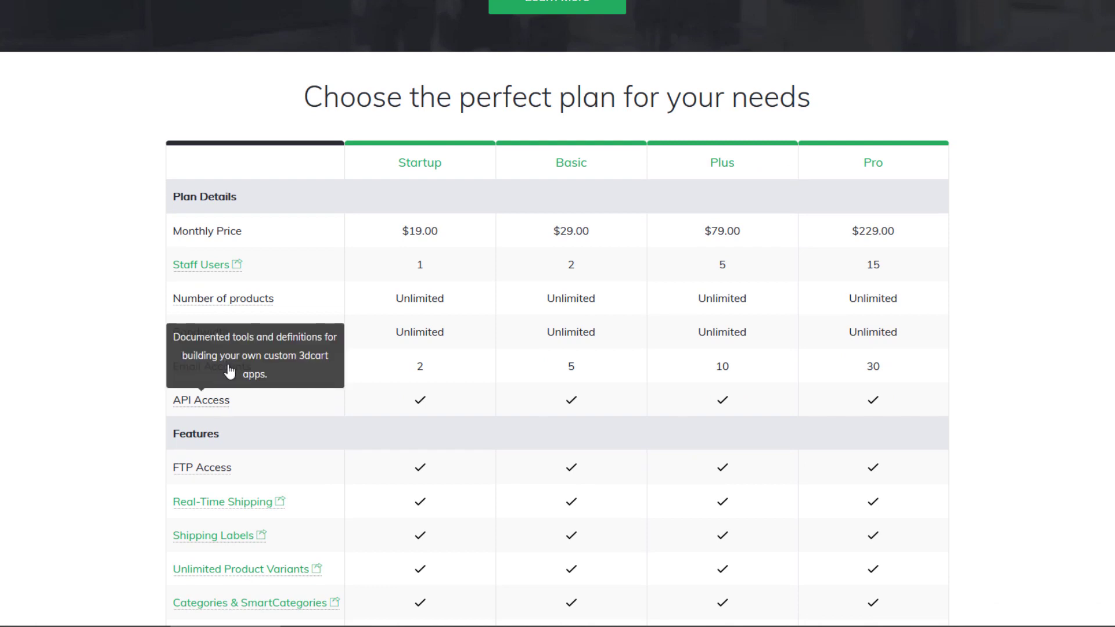
scroll(115, 372, "down", 7)
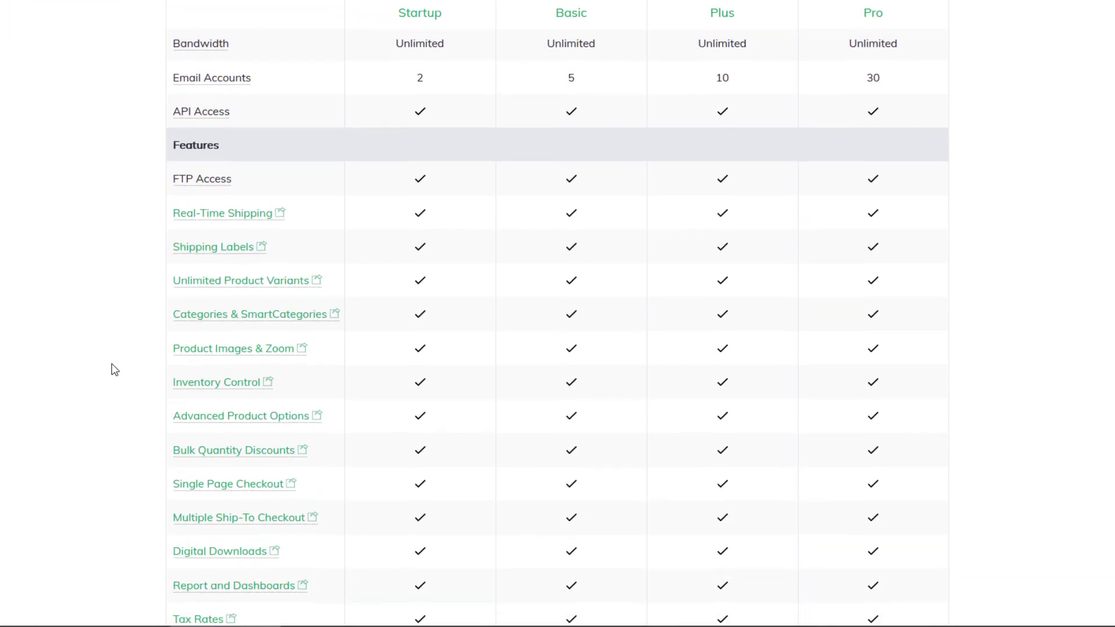
scroll(117, 366, "down", 8)
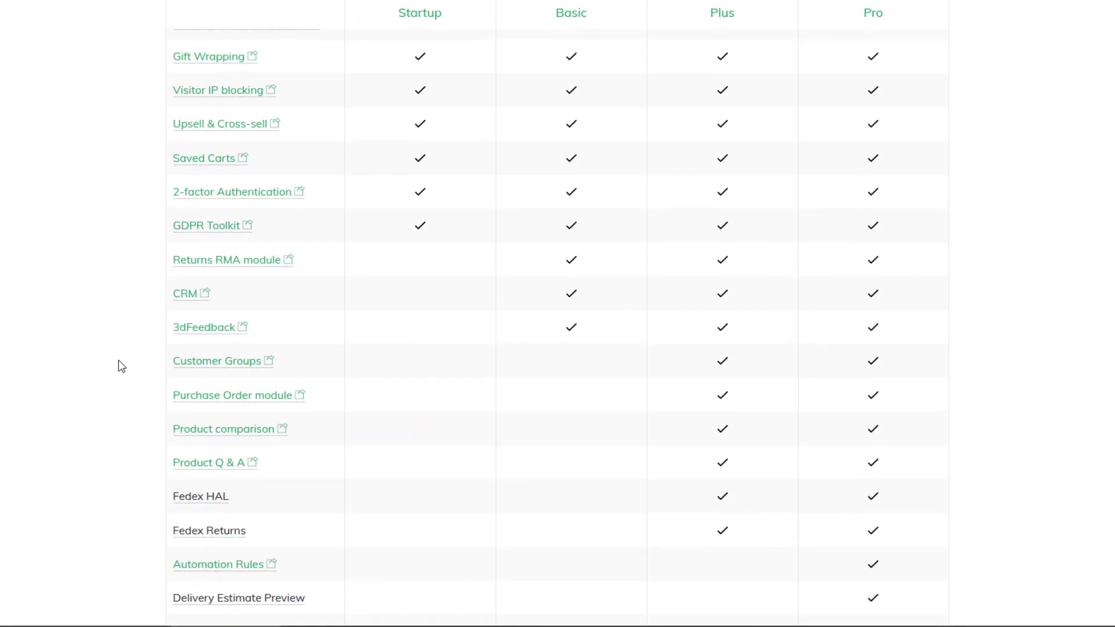
mouse_move(230, 230)
mouse_move(192, 200)
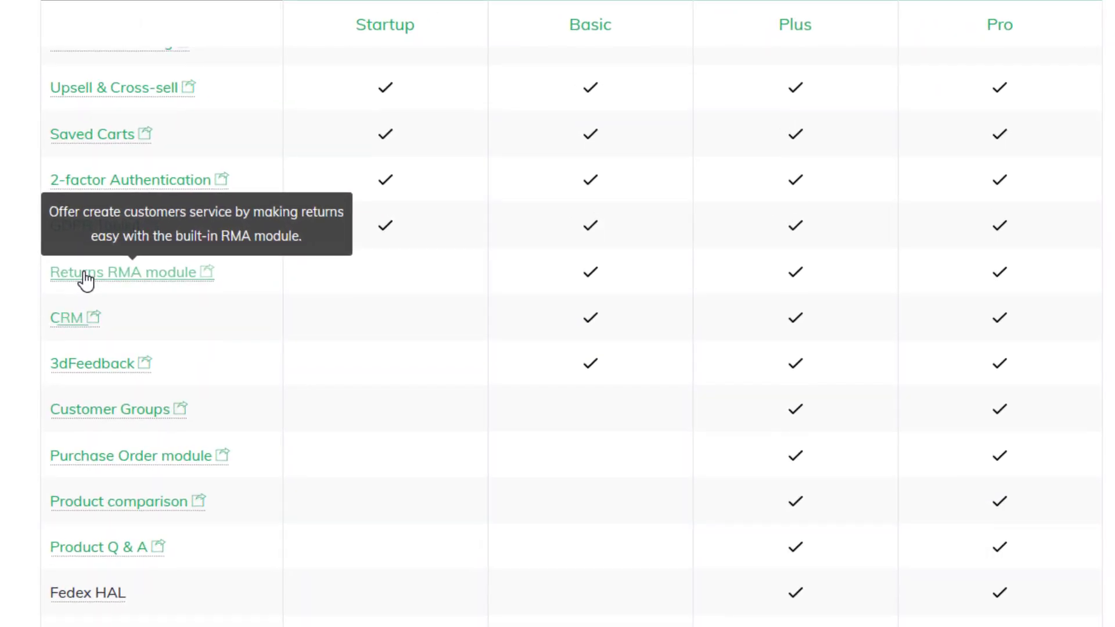
mouse_move(67, 318)
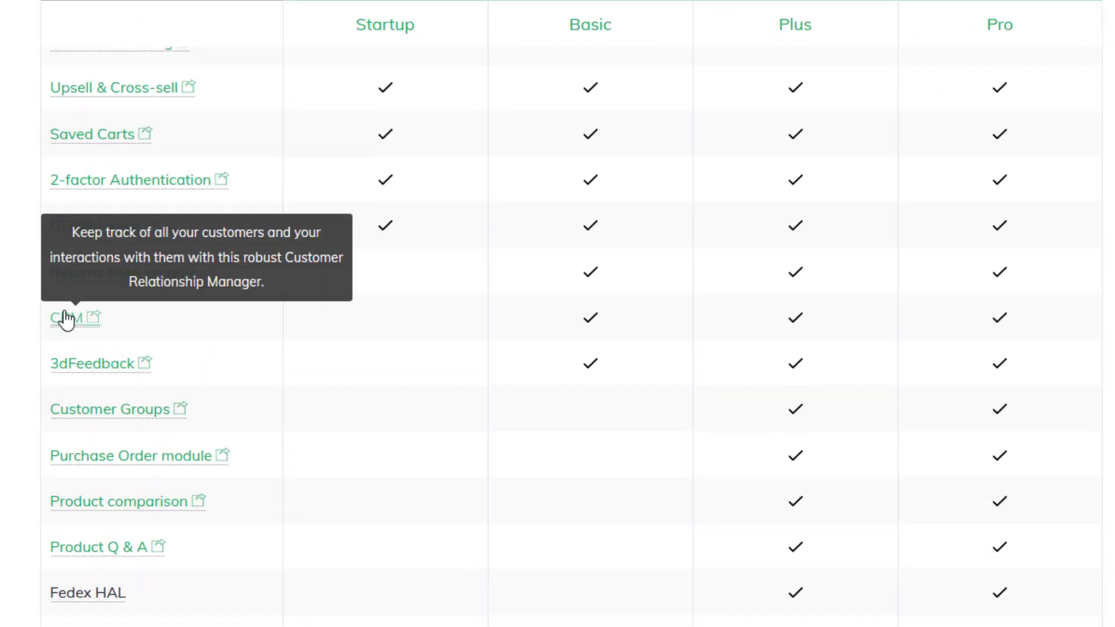
mouse_move(58, 372)
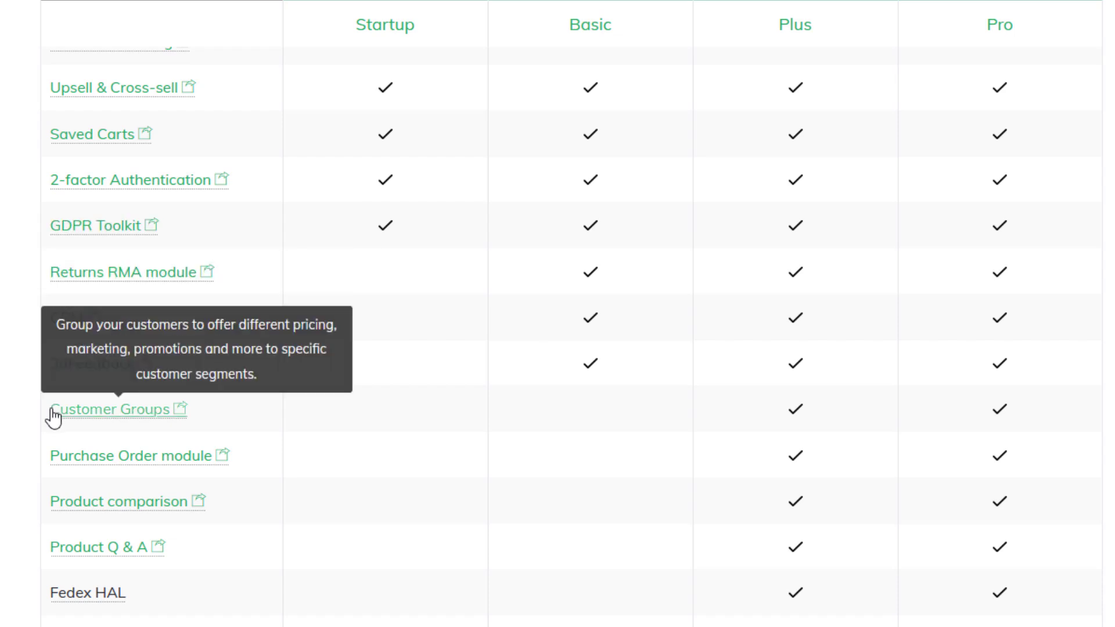
mouse_move(55, 466)
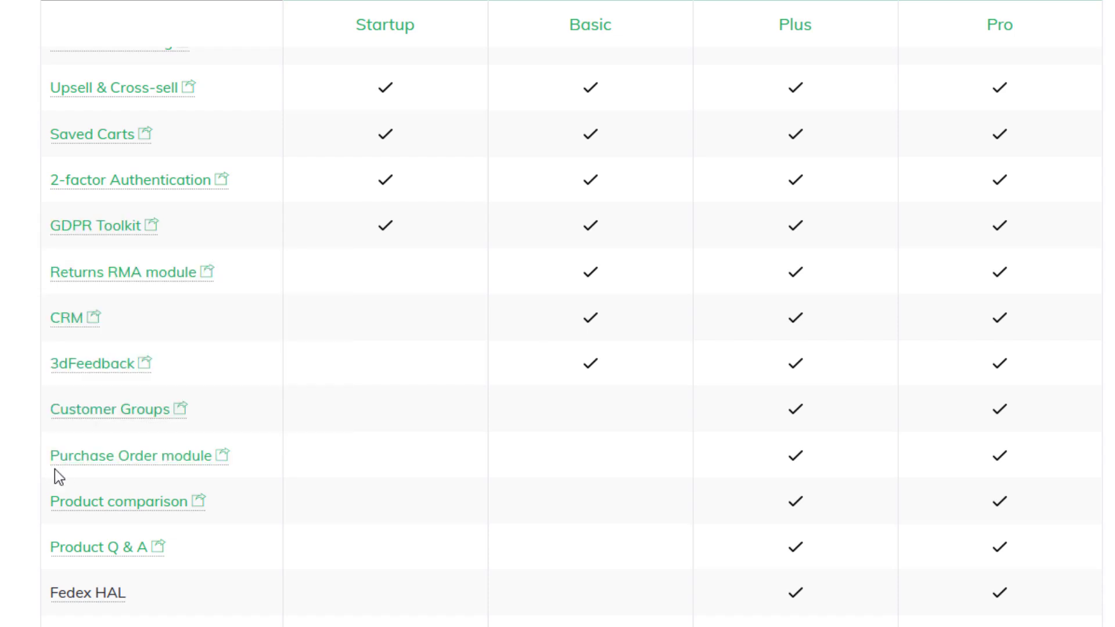
- Continue to the table's end, showing Preferred Partner card rates of 2.9%, 2.9%, 2.7% and 2.5%
scroll(1, 537, "down", 3)
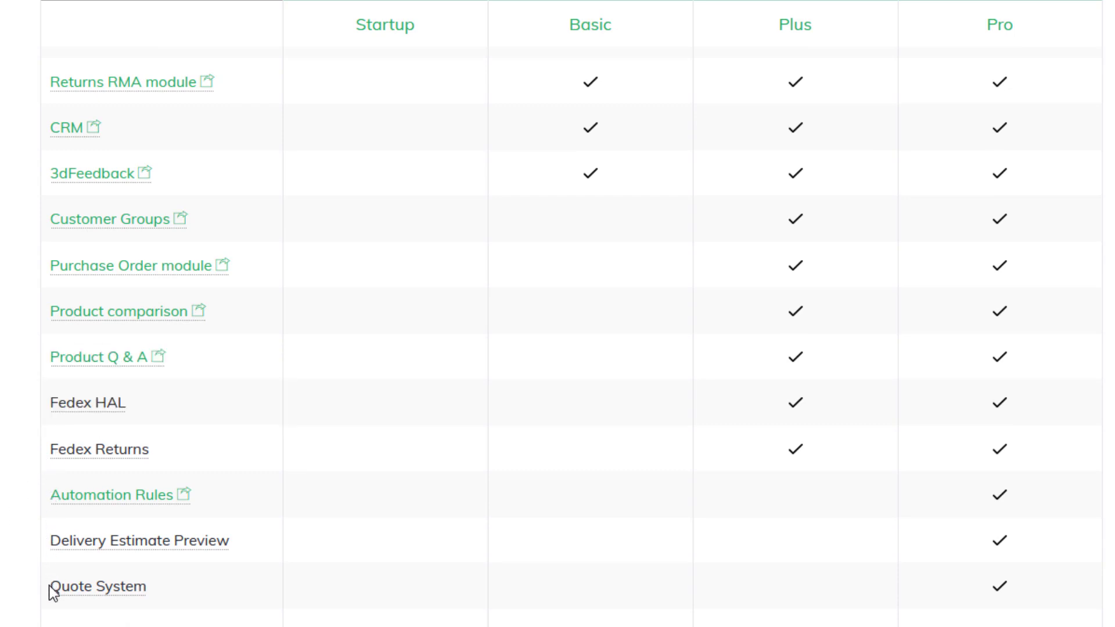
mouse_move(72, 593)
scroll(105, 509, "down", 2)
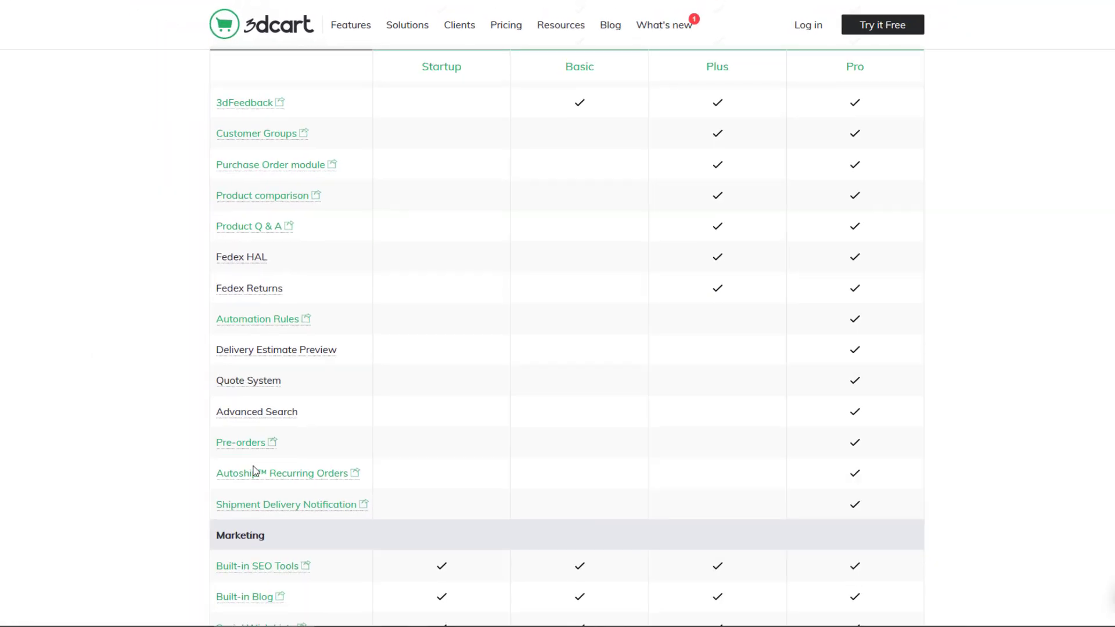
scroll(254, 470, "down", 2)
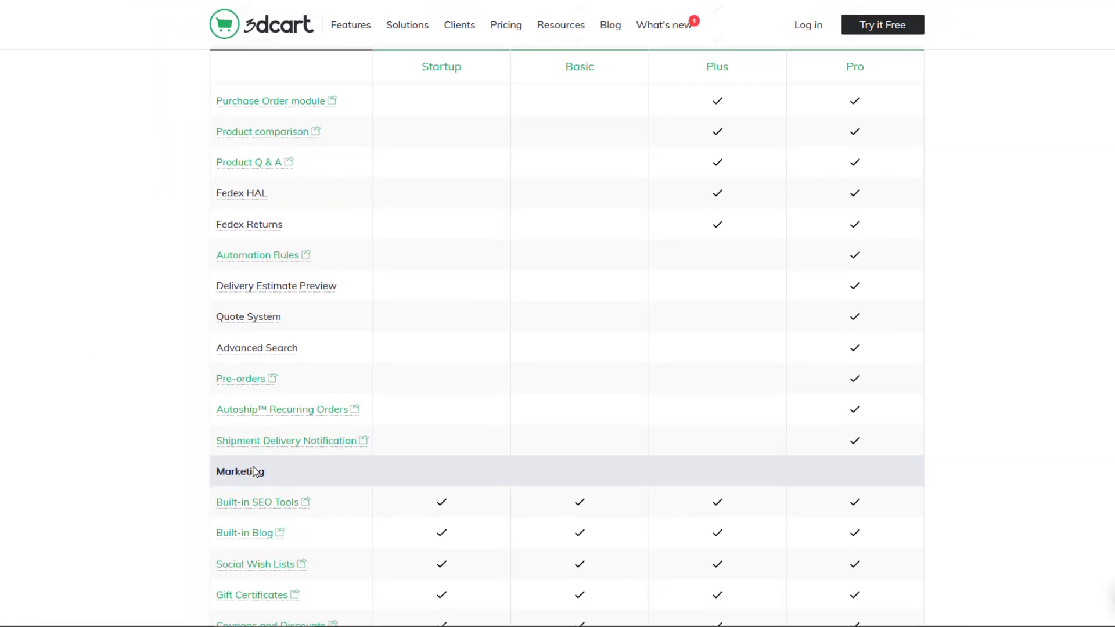
scroll(718, 317, "up", 20)
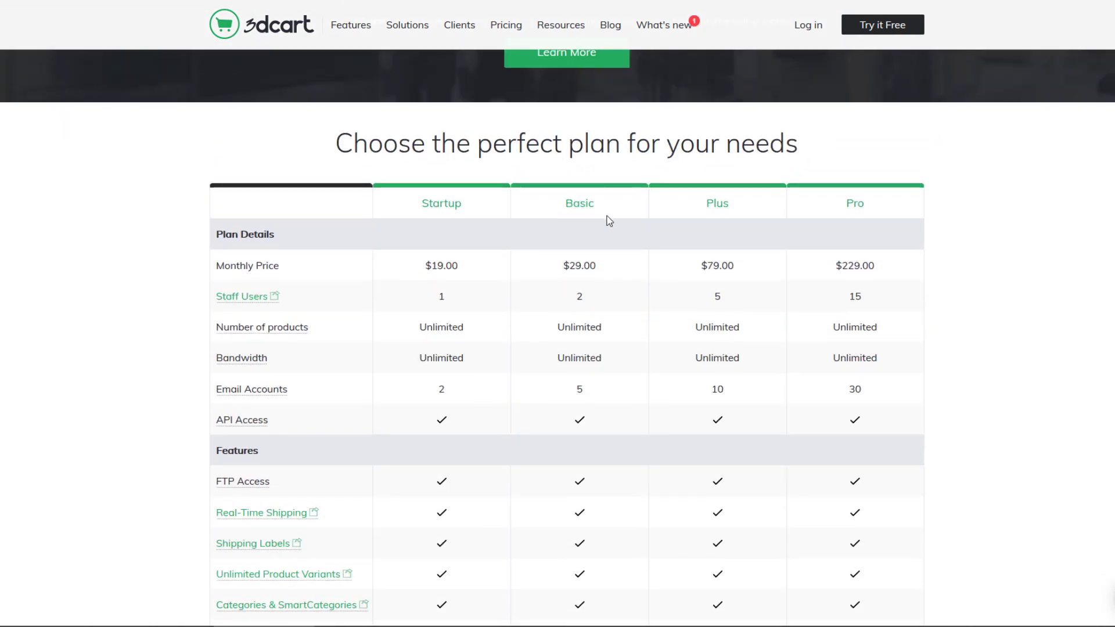
scroll(696, 279, "down", 20)
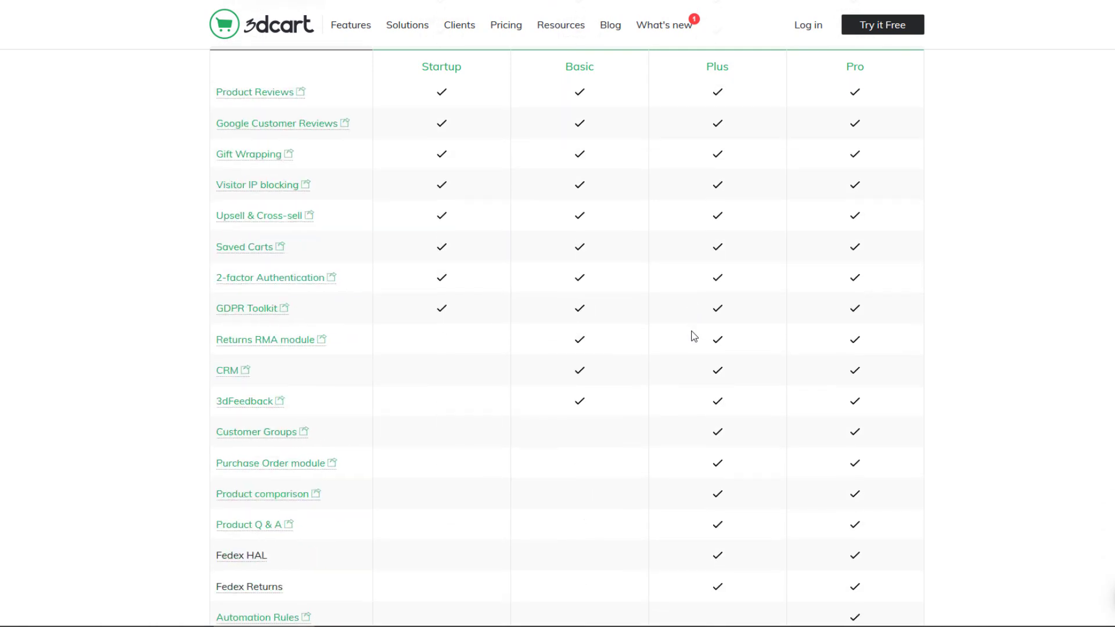
scroll(694, 335, "down", 4)
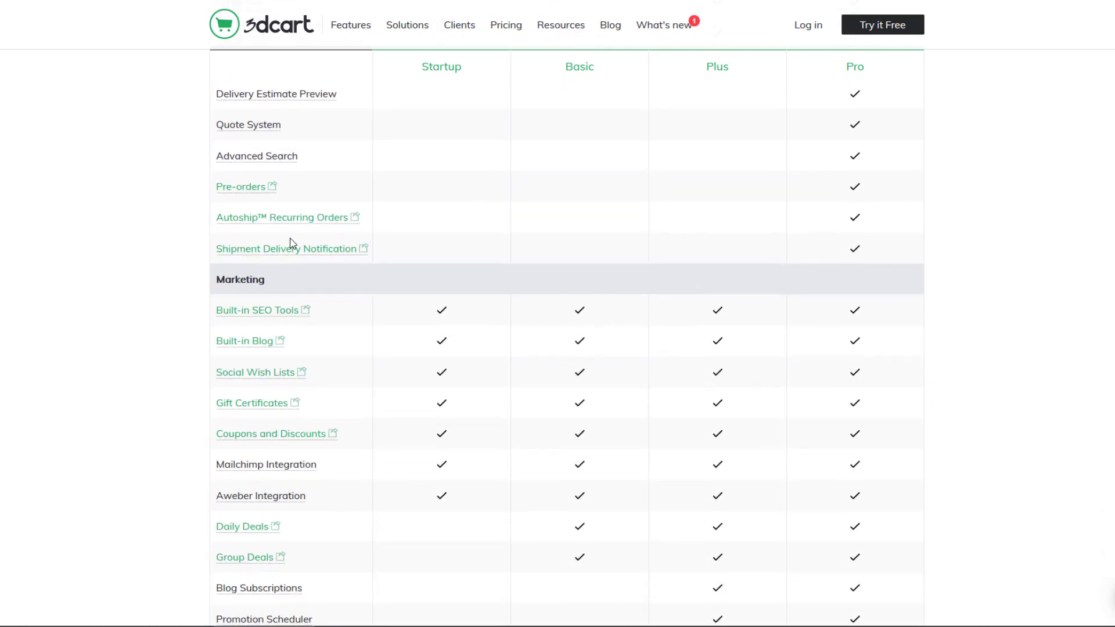
scroll(290, 232, "down", 1)
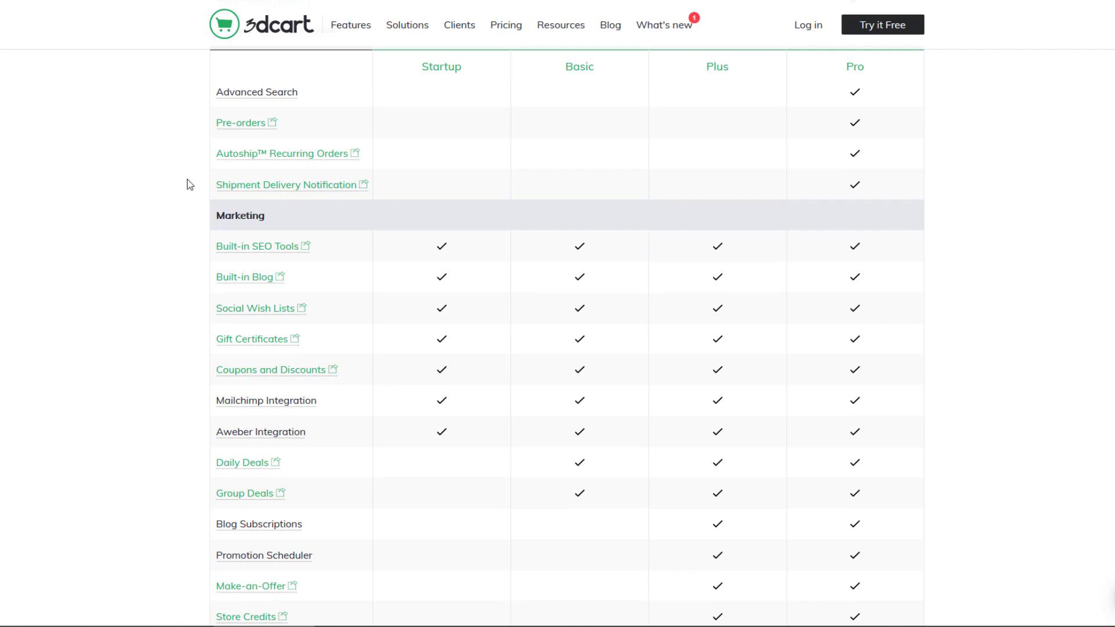
mouse_move(246, 164)
- Scroll the pricing page back to the top before returning to the admin Home page
scroll(403, 183, "down", 15)
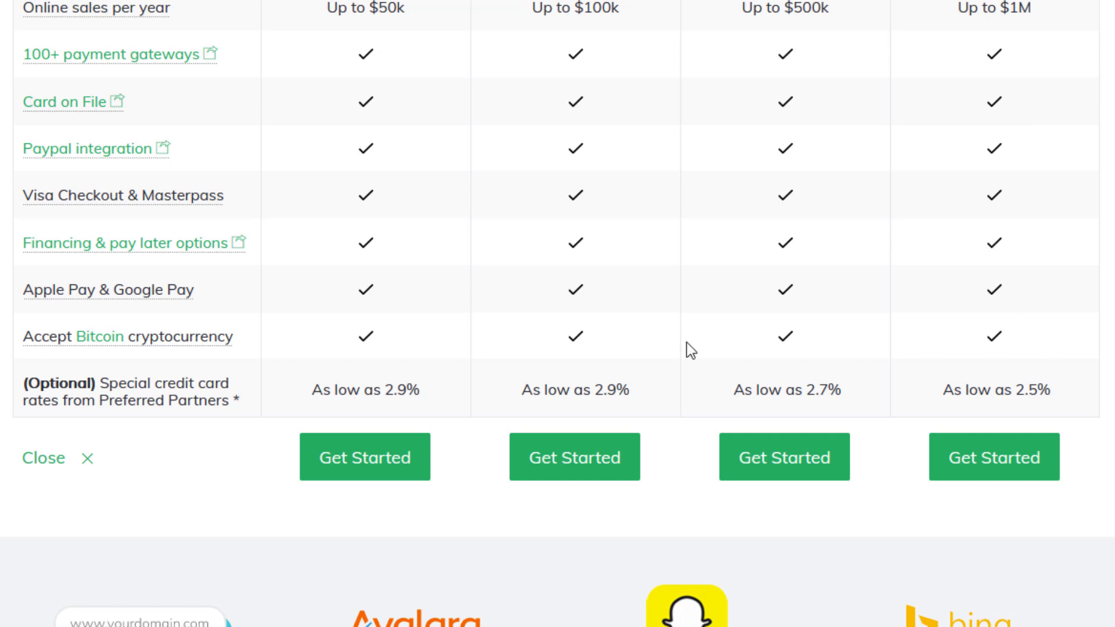
scroll(207, 216, "up", 15)
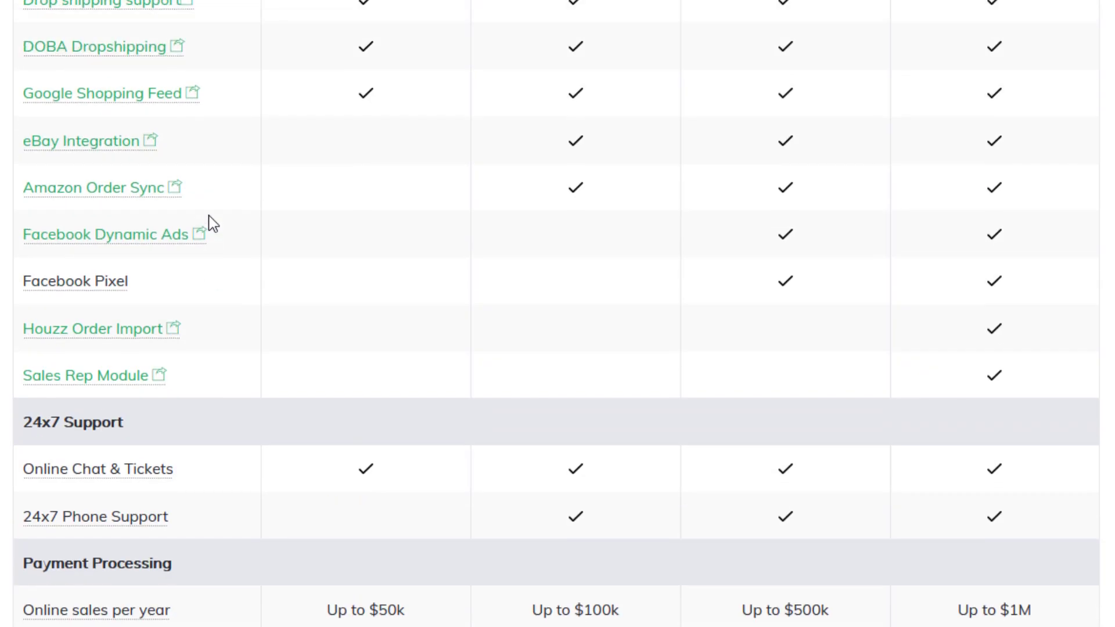
scroll(213, 224, "up", 18)
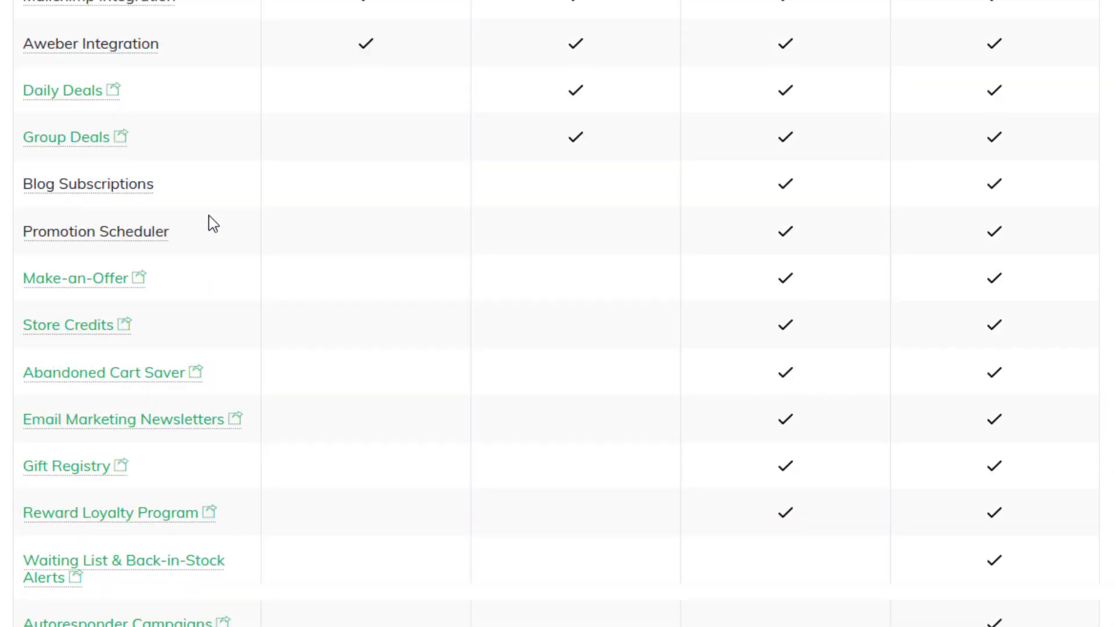
scroll(212, 223, "up", 15)
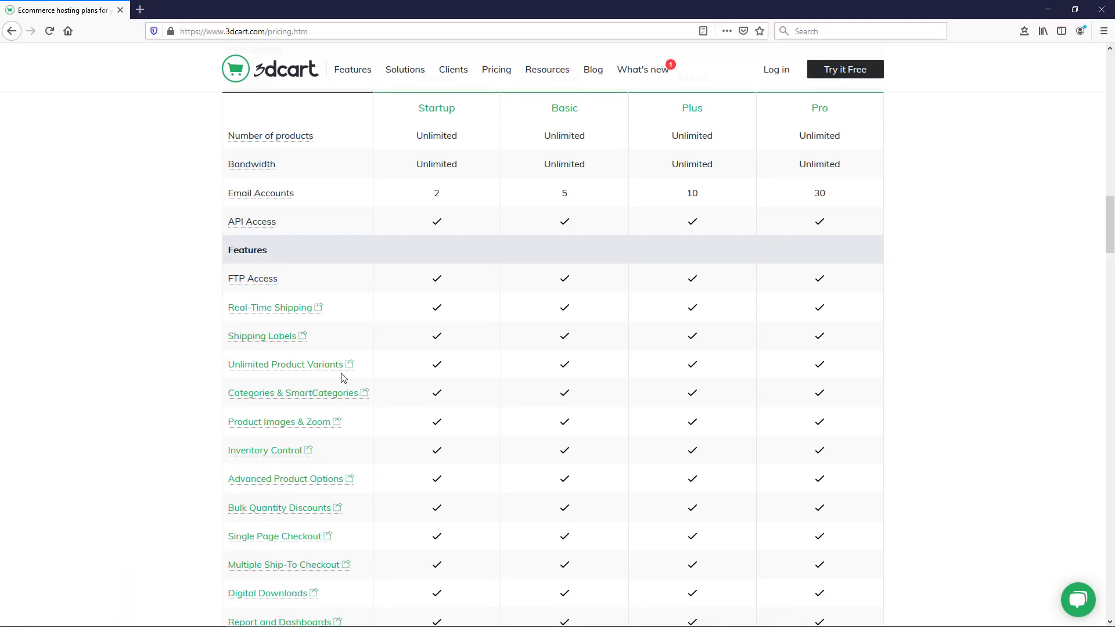
scroll(342, 376, "up", 20)
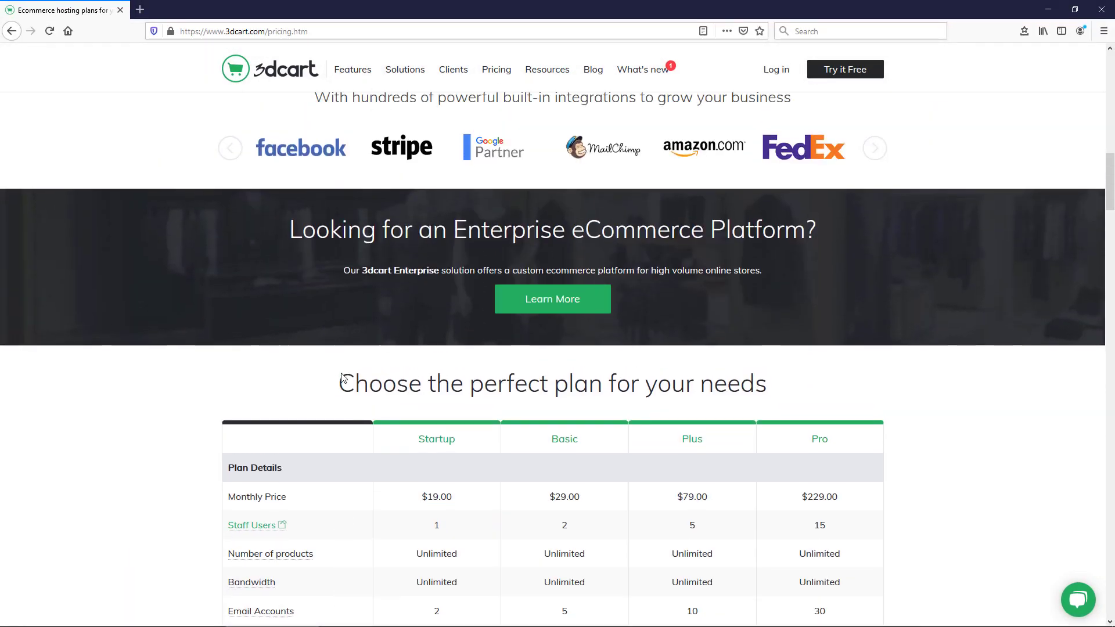
scroll(342, 374, "up", 8)
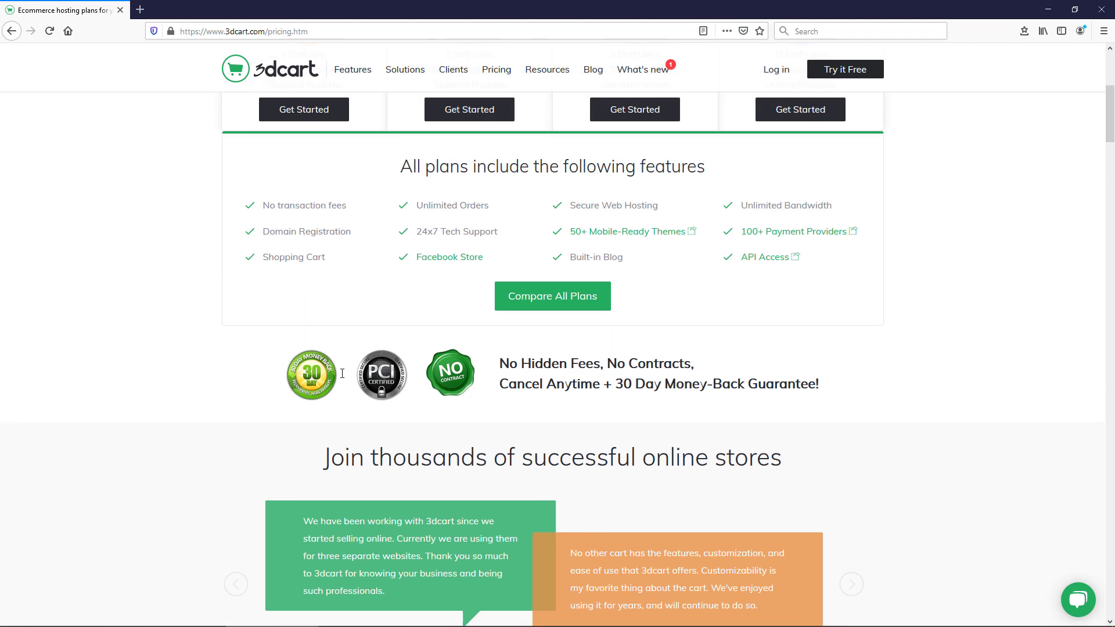
scroll(342, 377, "up", 5)
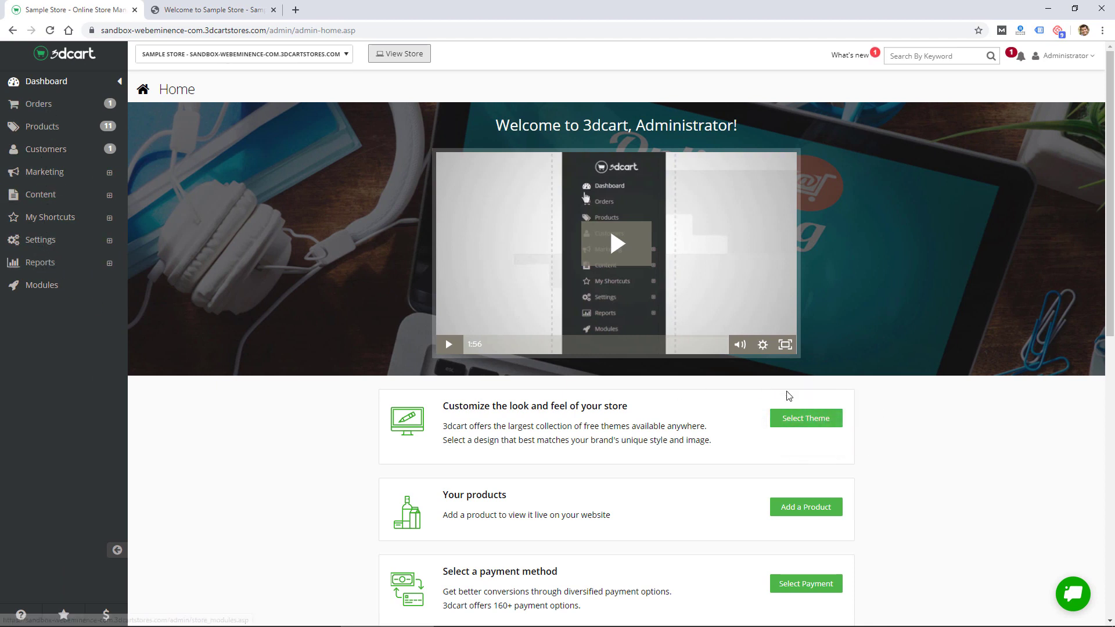
- Open the Themes & Styles page and scroll through the available themes
left_click(817, 424)
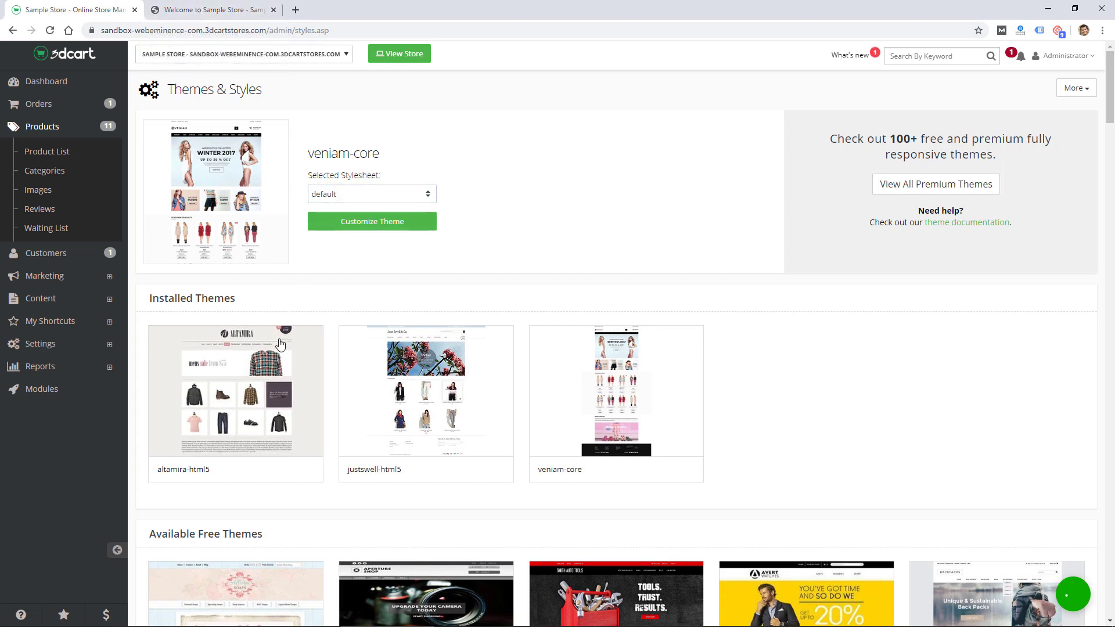
scroll(284, 314, "down", 7)
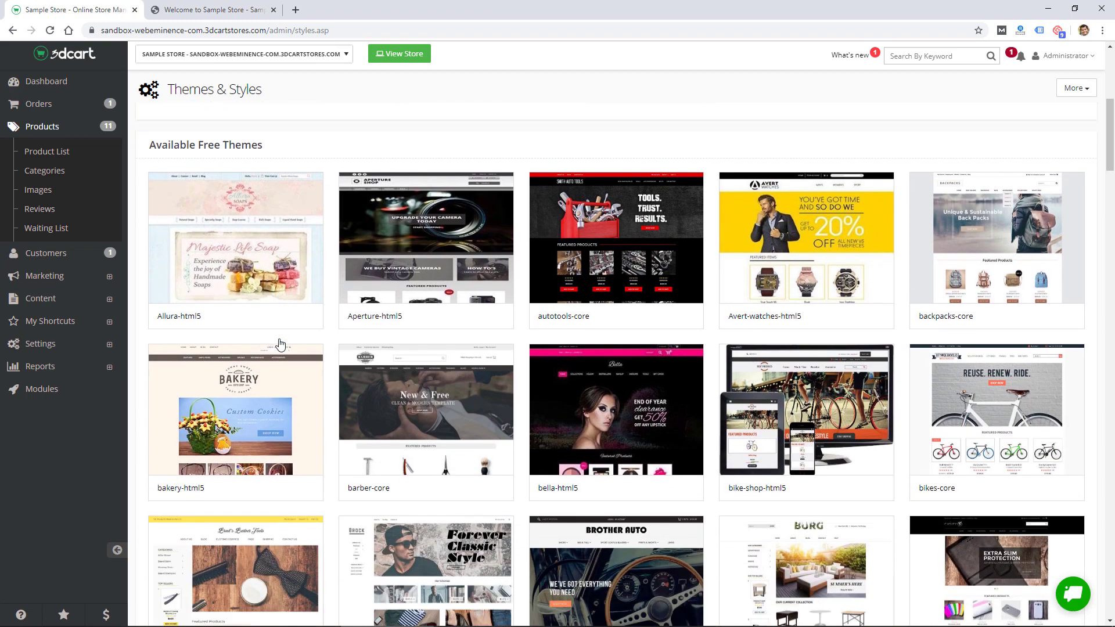
scroll(280, 344, "down", 2)
- View the free barber-core theme, then bring up the installed altamira-html5 theme's options
left_click(445, 270)
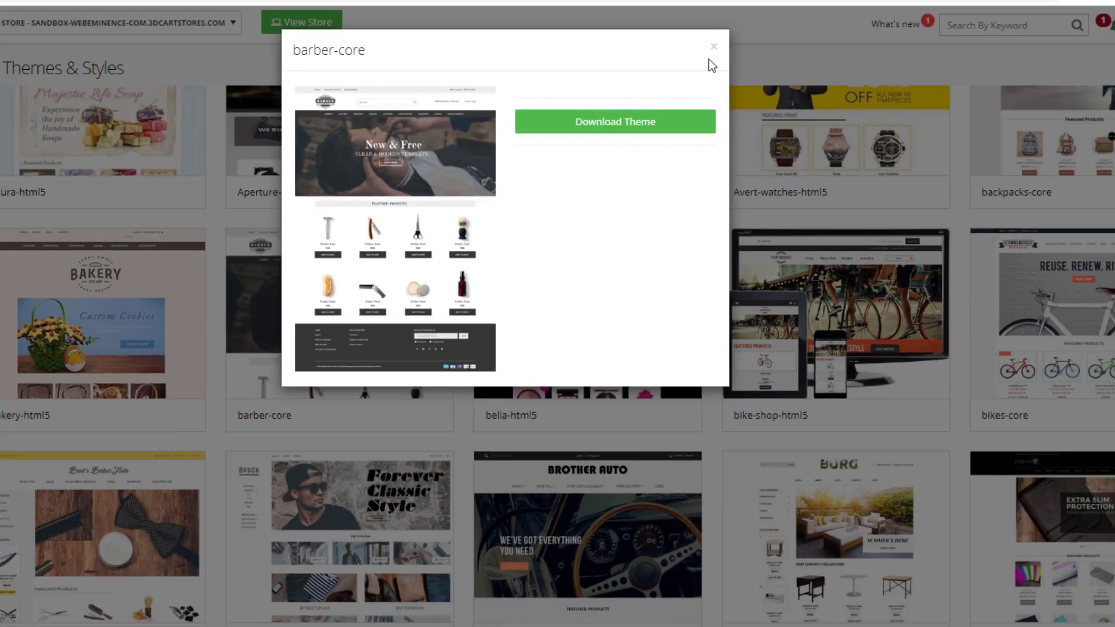
left_click(894, 53)
scroll(485, 249, "up", 8)
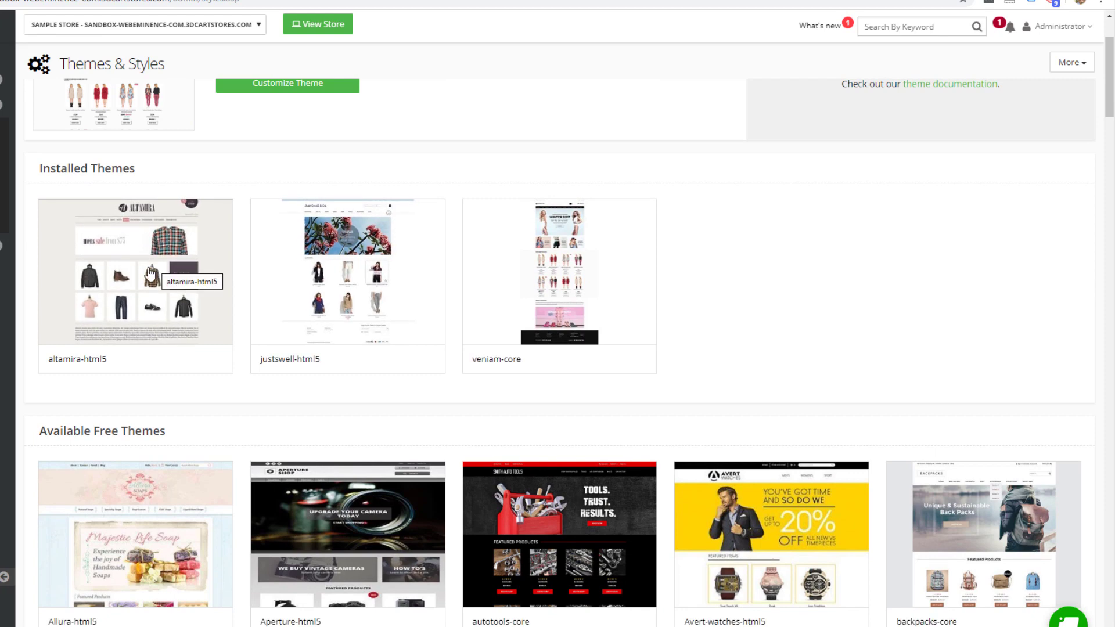
left_click(150, 273)
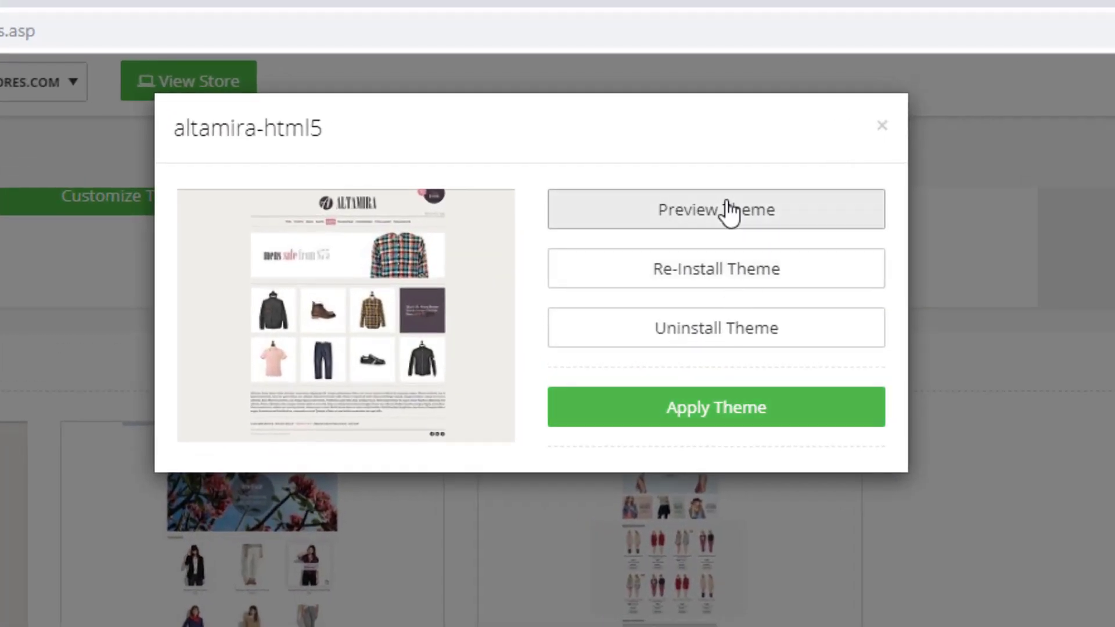
- Preview the altamira-html5 theme with store data and scroll through it
left_click(702, 187)
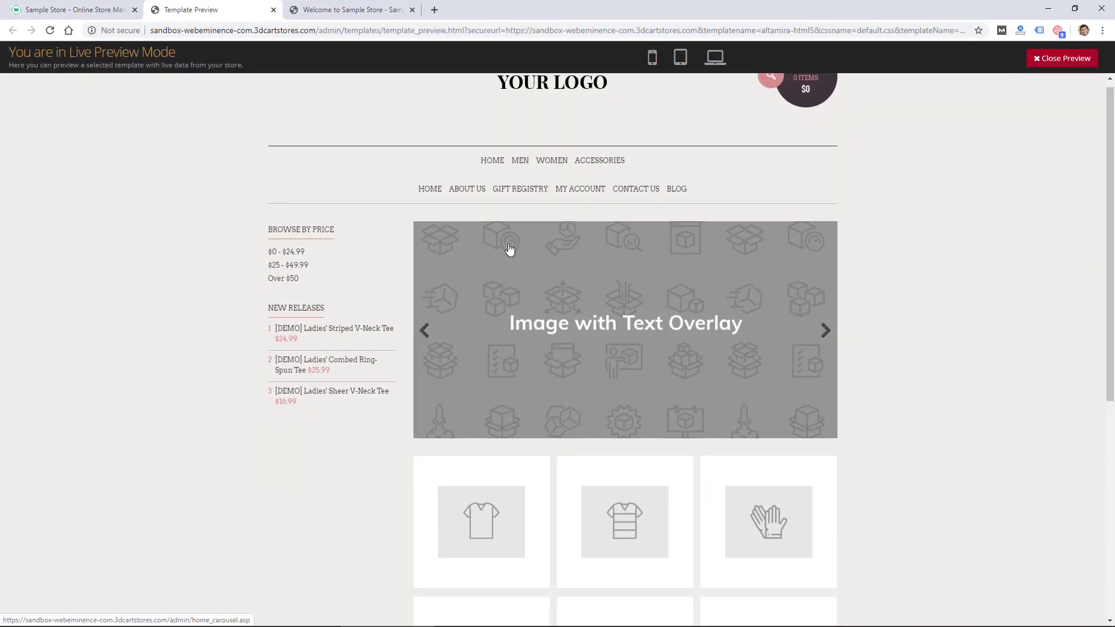
scroll(511, 261, "up", 1)
scroll(511, 264, "down", 5)
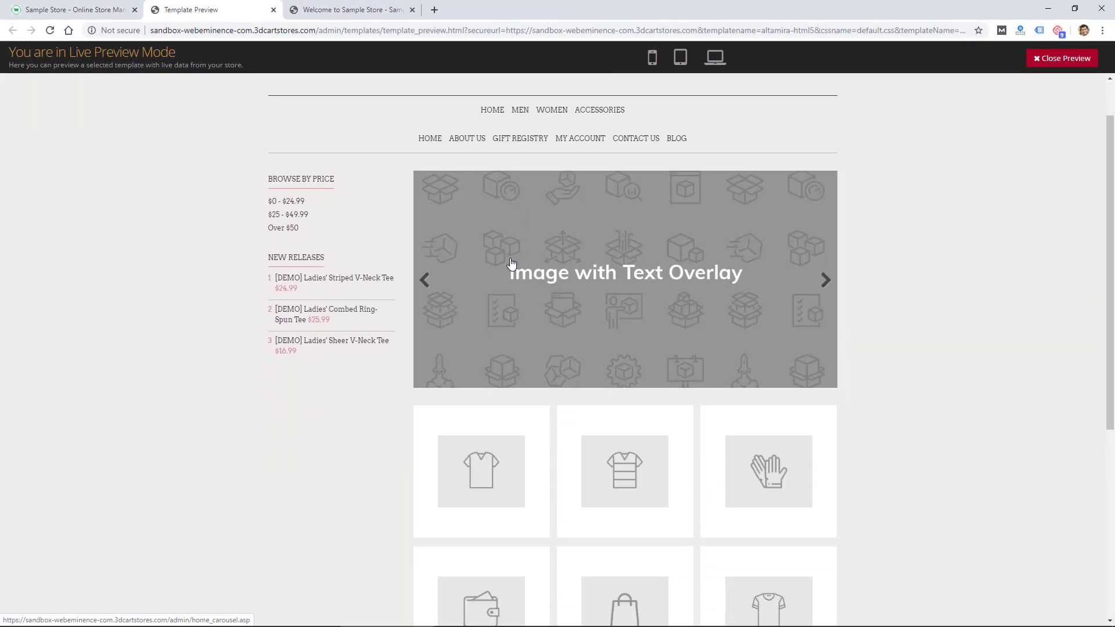
scroll(513, 266, "up", 5)
scroll(514, 266, "up", 1)
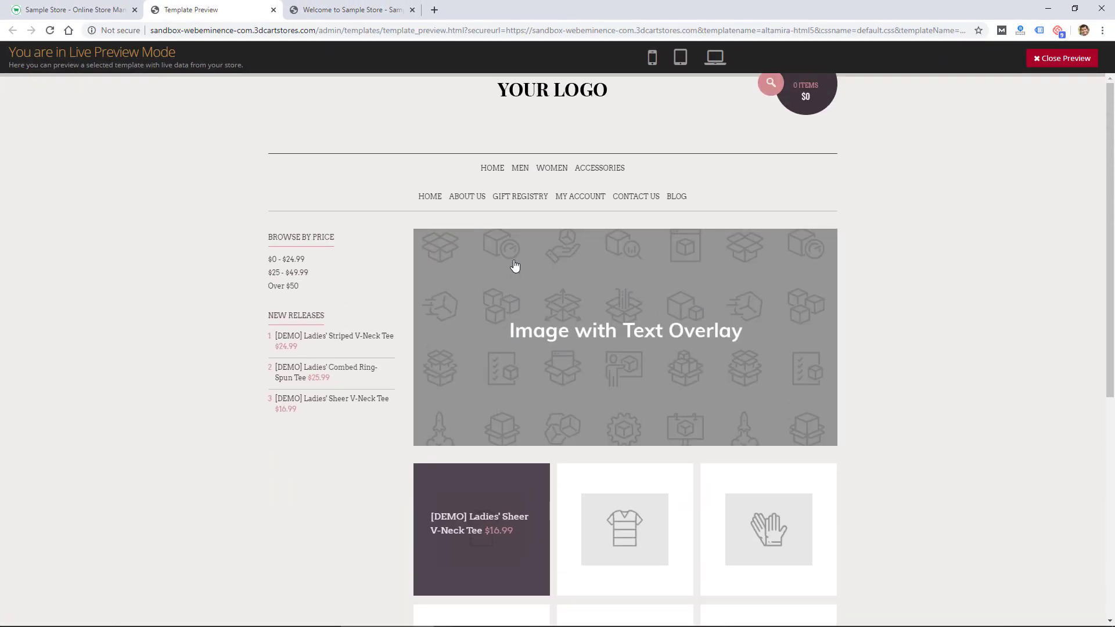
scroll(522, 279, "down", 7)
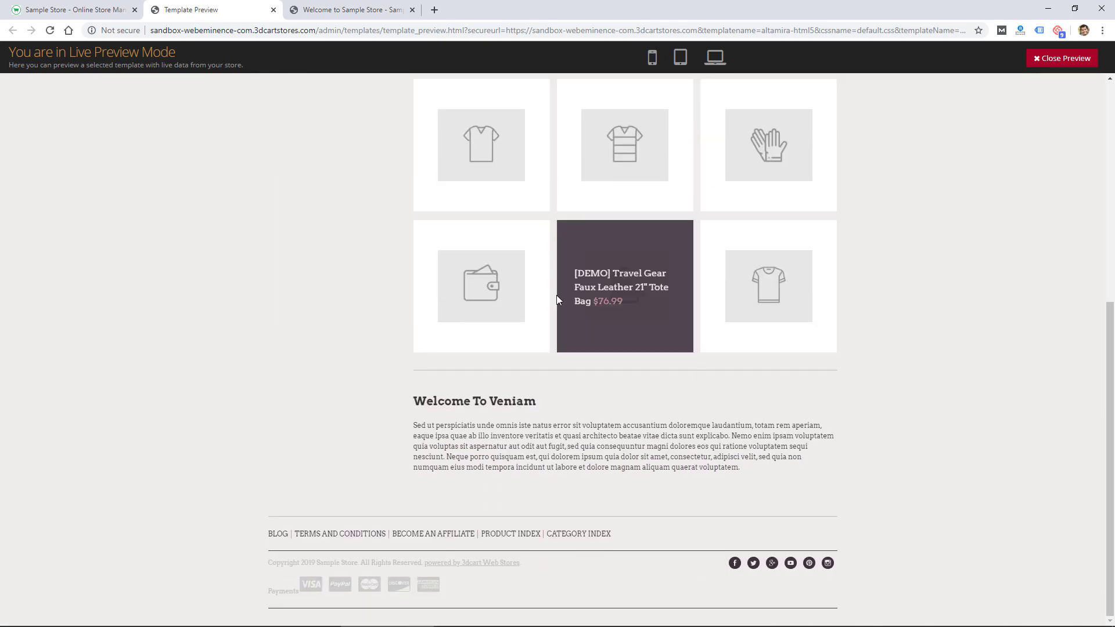
scroll(557, 301, "up", 7)
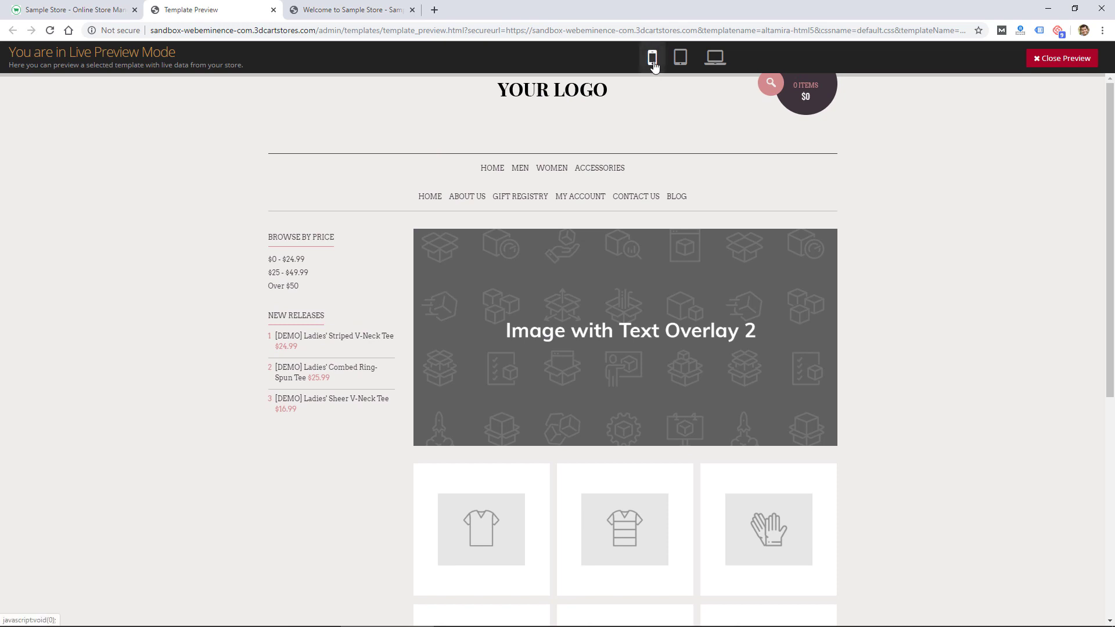
- View the theme preview at phone, tablet and desktop sizes, ending back at phone size
left_click(653, 64)
left_click(672, 58)
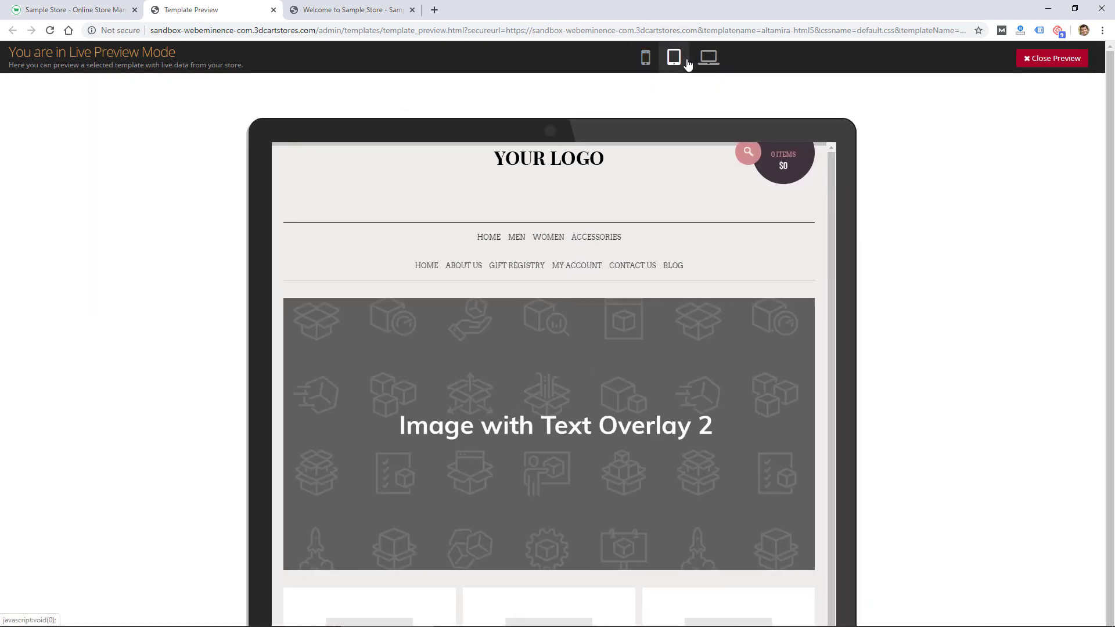
left_click(707, 56)
left_click(653, 69)
scroll(605, 300, "down", 2)
scroll(605, 301, "down", 1)
scroll(604, 301, "up", 3)
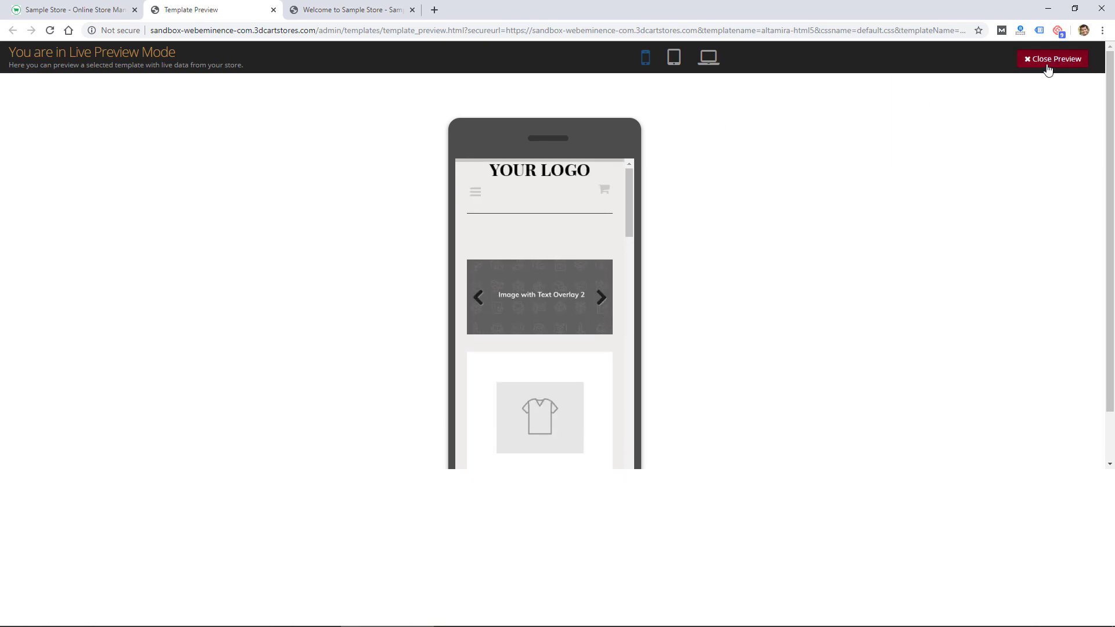
scroll(706, 71, "down", 8)
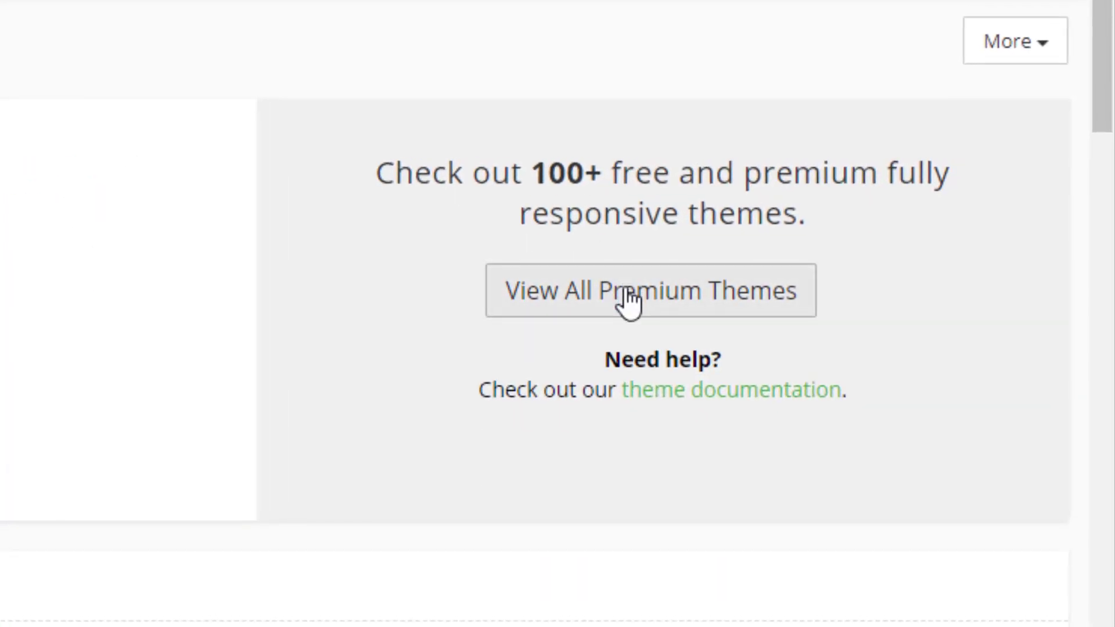
- Open the premium themes catalogue and dismiss the offer popup over the grid
left_click(630, 299)
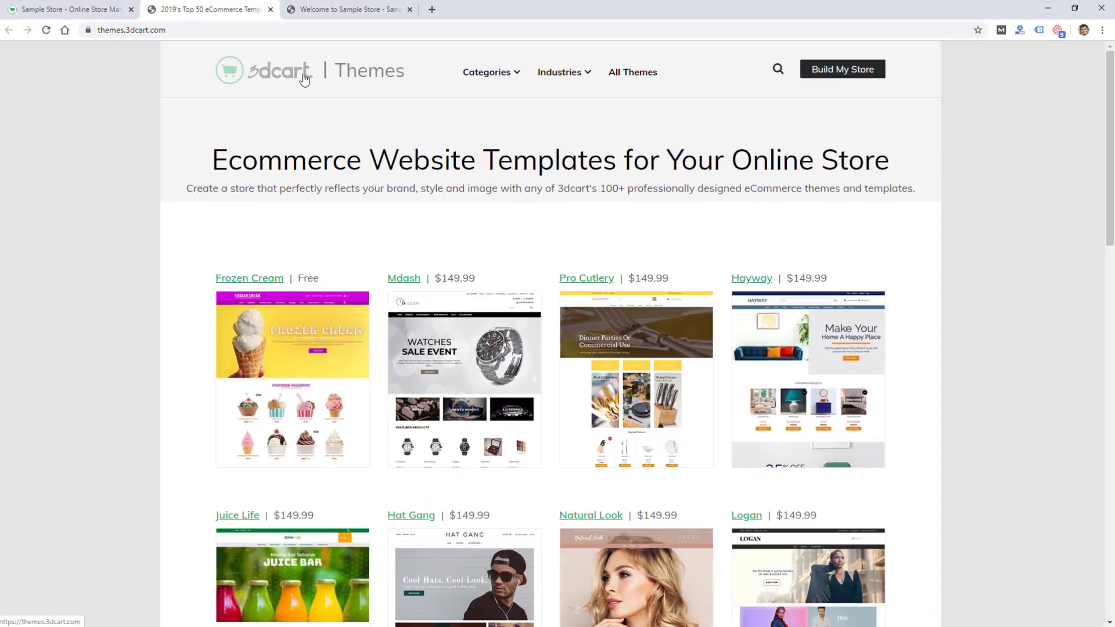
scroll(523, 259, "down", 7)
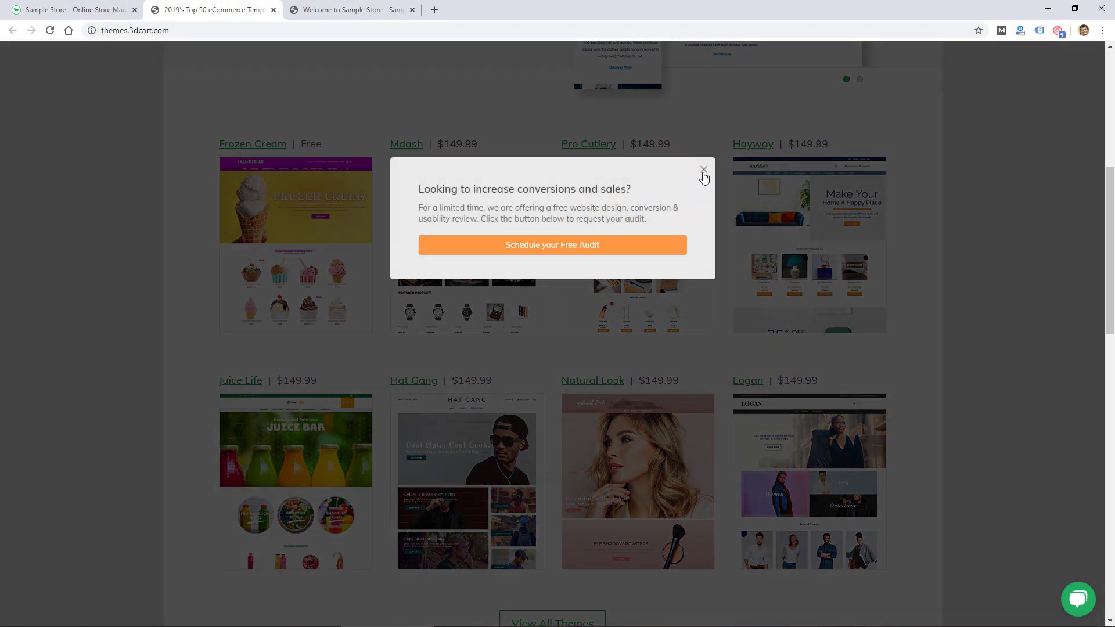
left_click(704, 171)
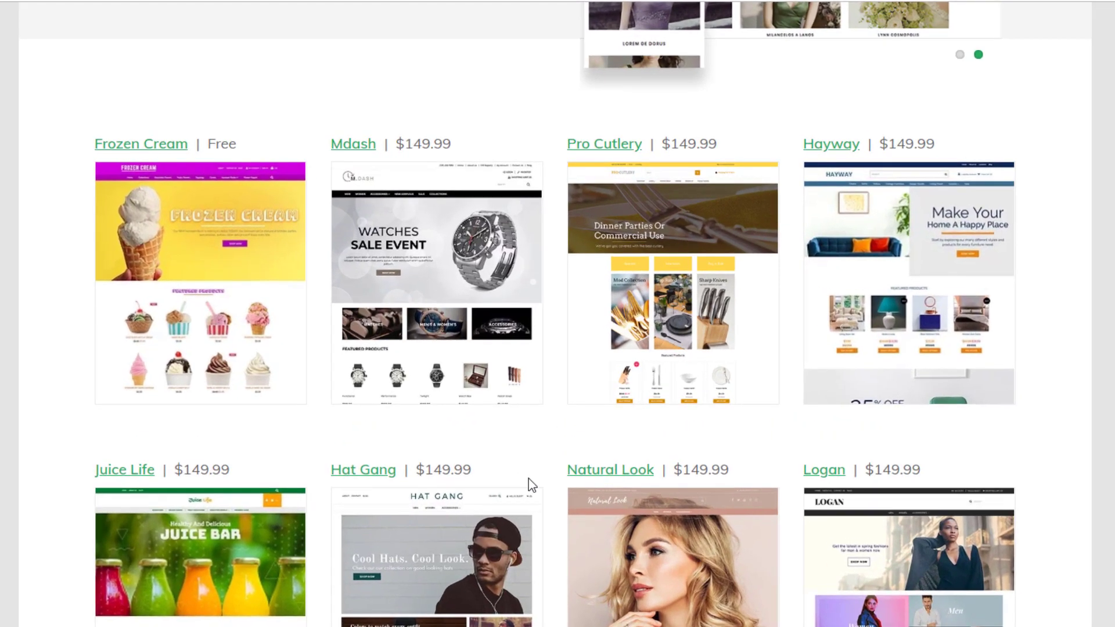
scroll(746, 458, "down", 3)
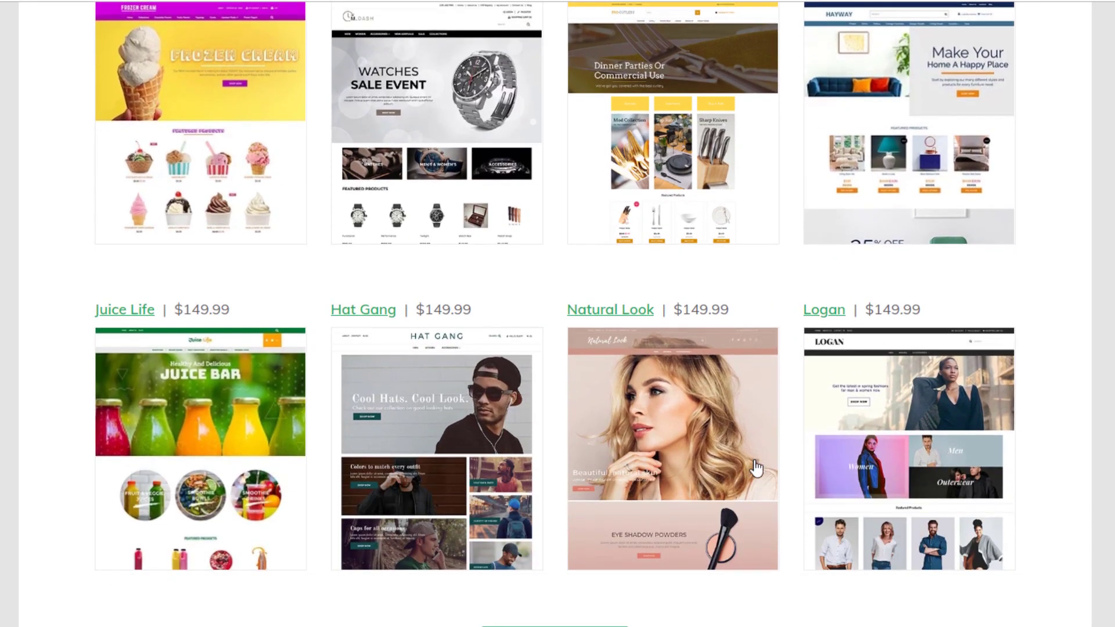
- Open the Hat Gang theme's live demo, scroll through the hat store, then return to the admin
left_click(432, 453)
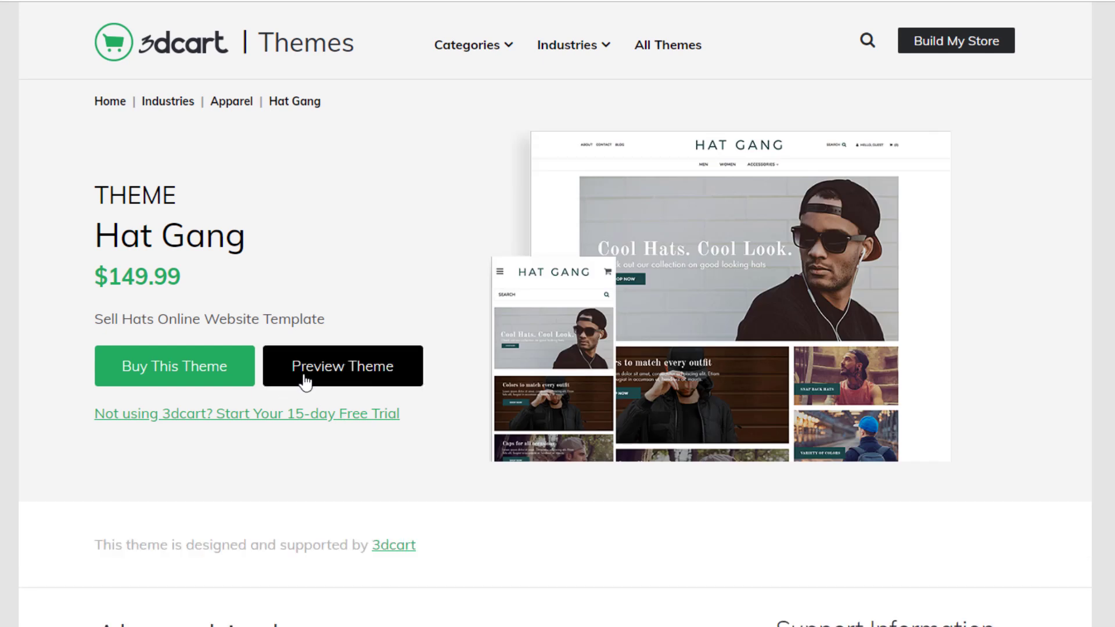
left_click(304, 380)
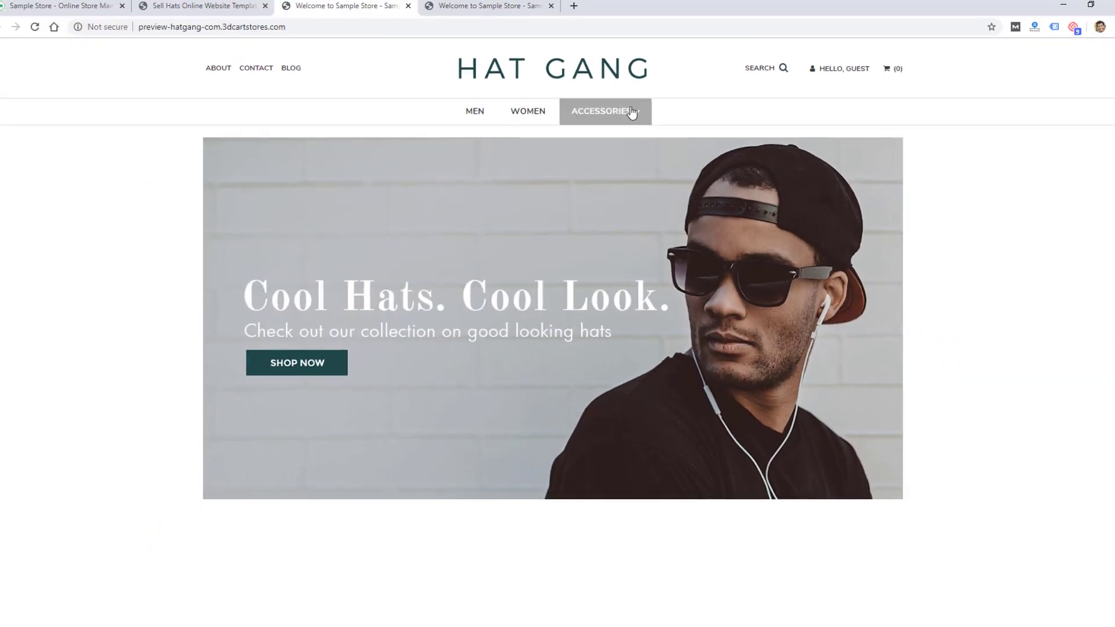
mouse_move(651, 101)
scroll(544, 273, "down", 4)
scroll(545, 291, "down", 10)
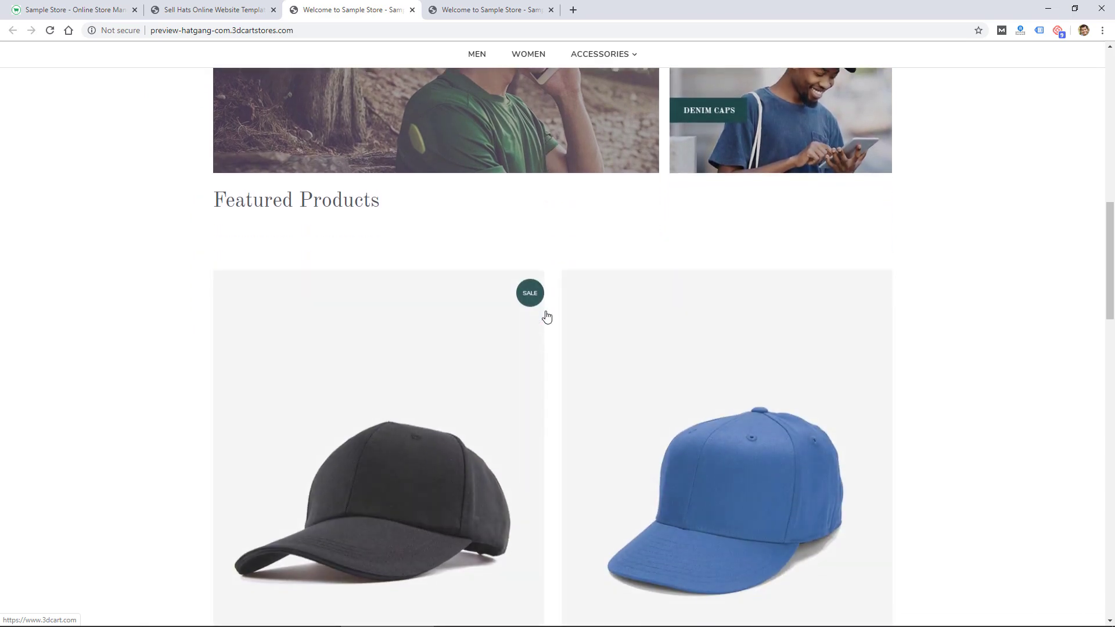
scroll(546, 317, "down", 18)
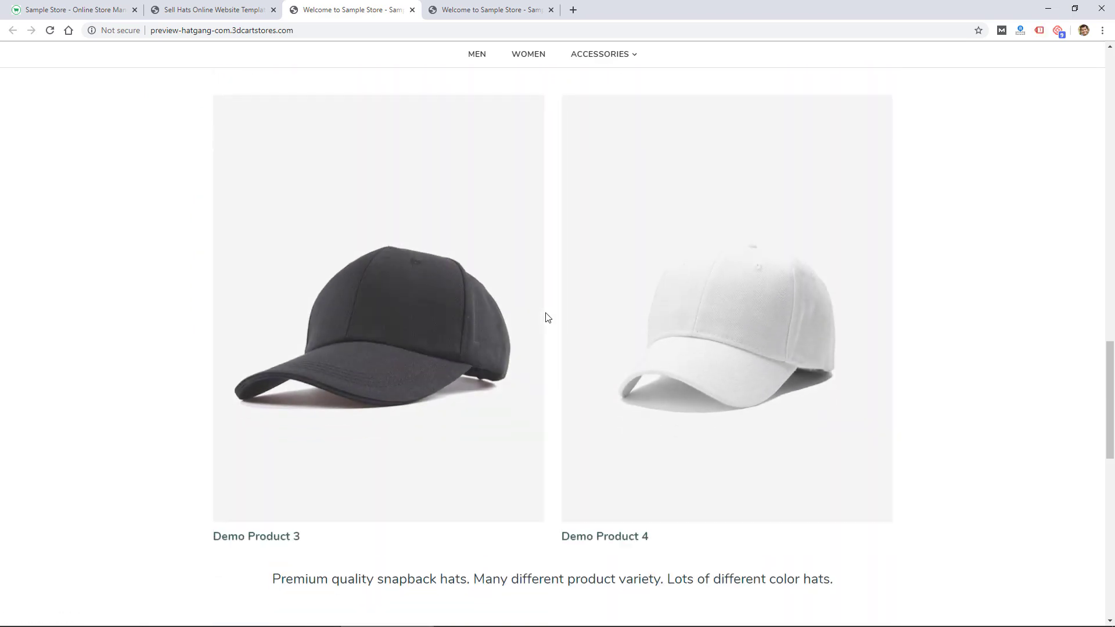
scroll(545, 317, "down", 8)
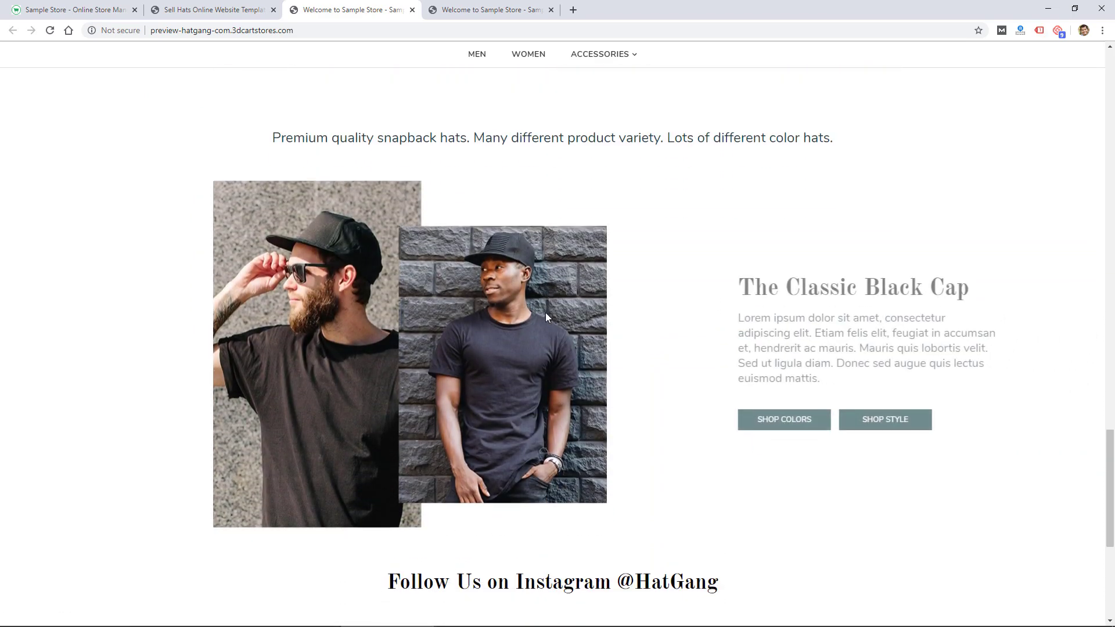
scroll(545, 317, "down", 4)
scroll(546, 317, "up", 20)
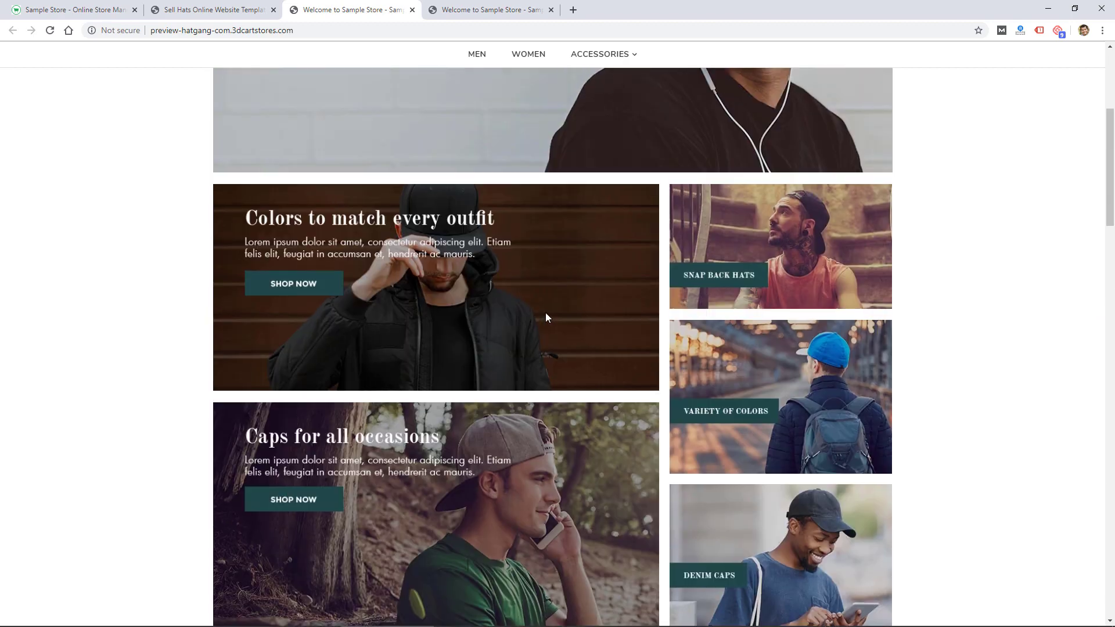
scroll(545, 317, "up", 6)
key("ctrl+1")
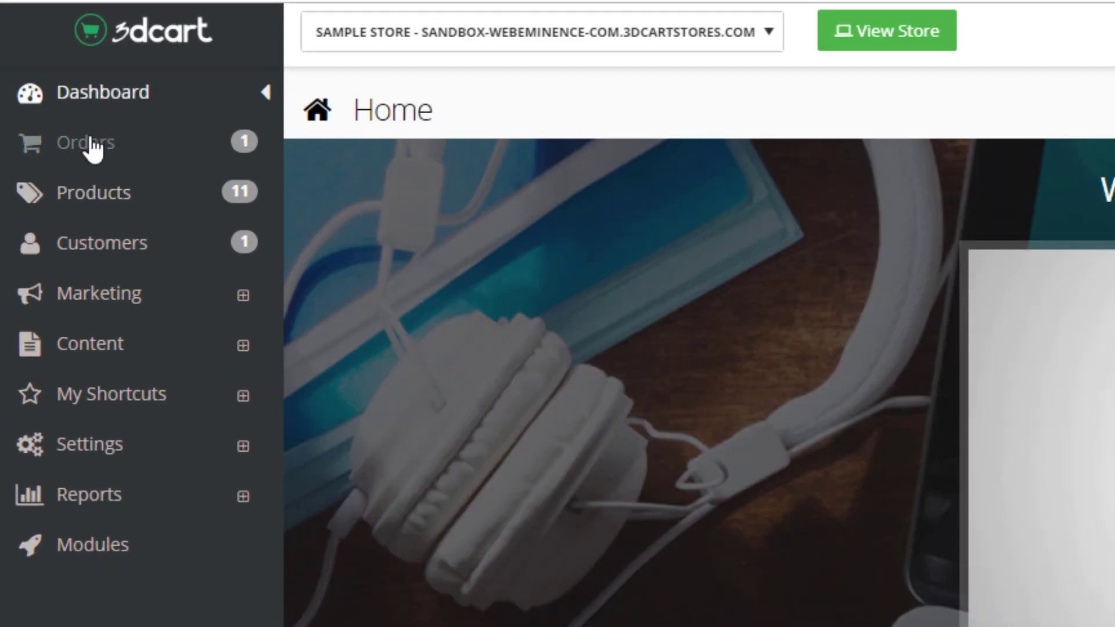
- Open the store's single new order from the Orders section and review its details
left_click(98, 151)
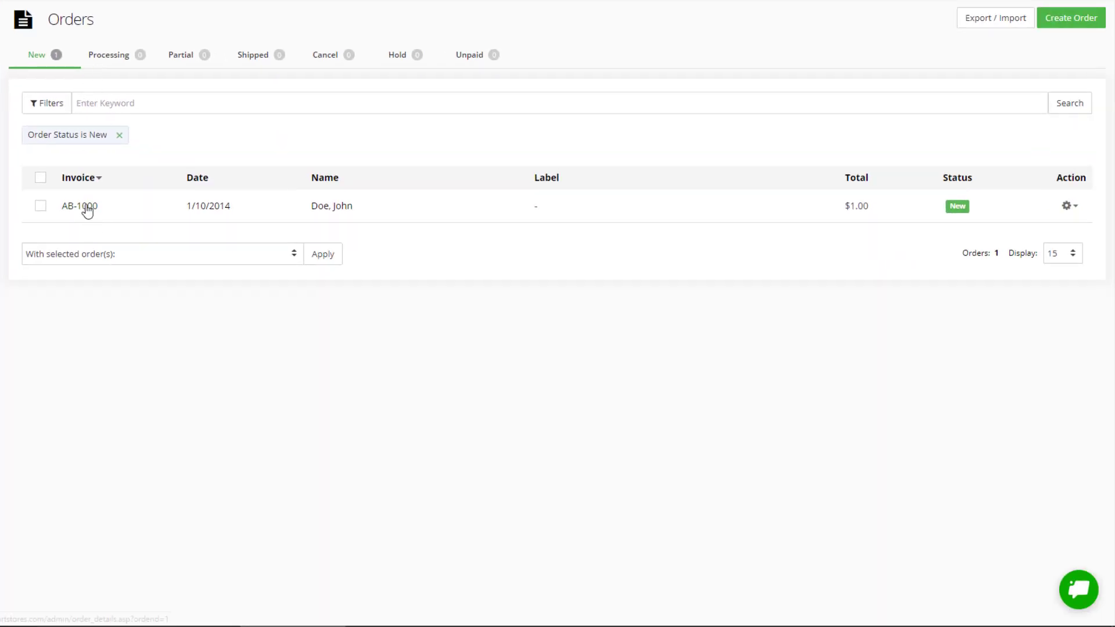
mouse_move(88, 212)
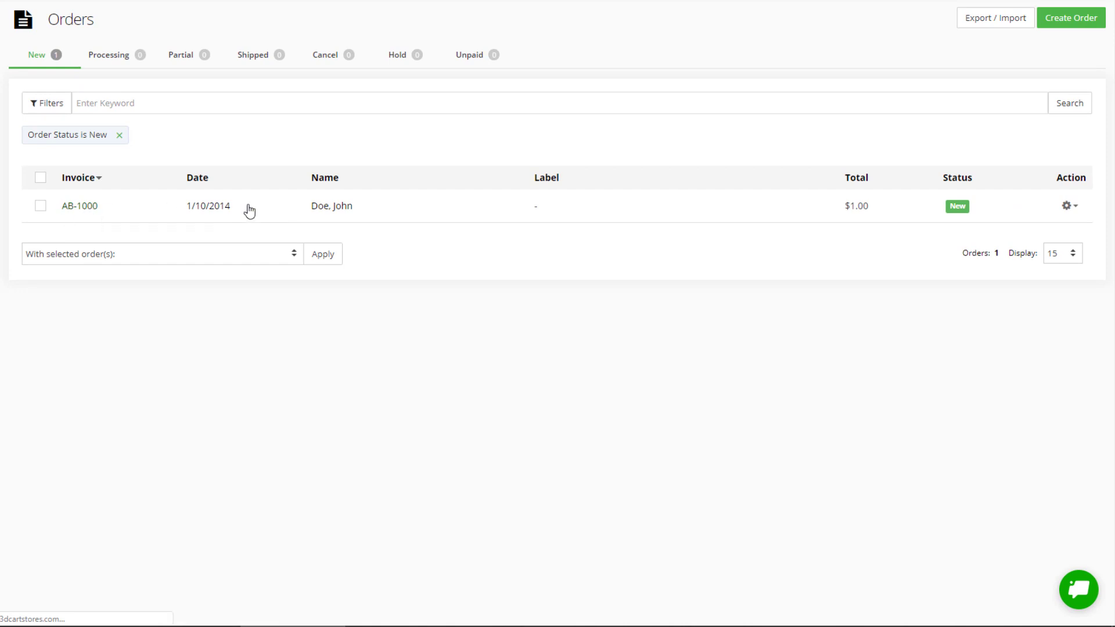
left_click(335, 207)
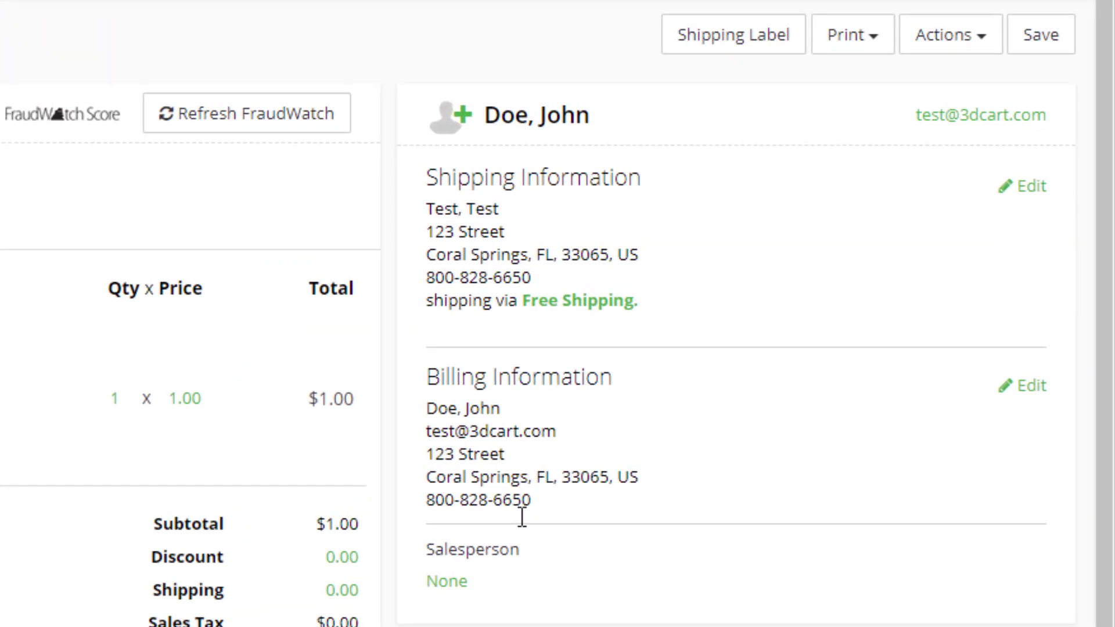
scroll(530, 597, "down", 3)
scroll(530, 597, "up", 3)
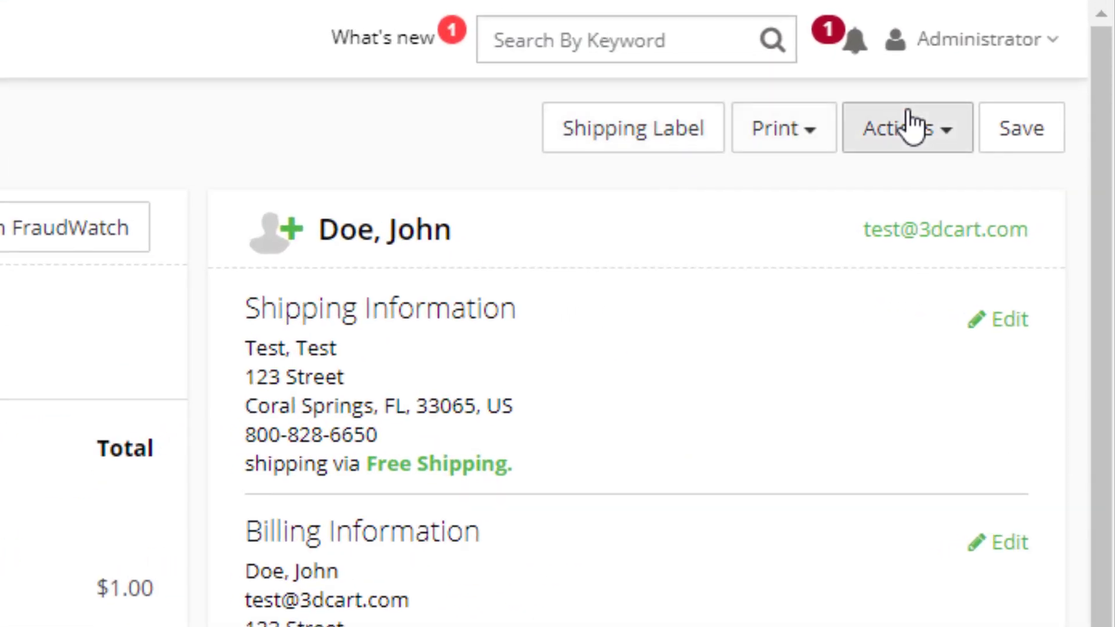
- Start a fresh phone order via the order's Actions menu and Phone Orders
left_click(907, 126)
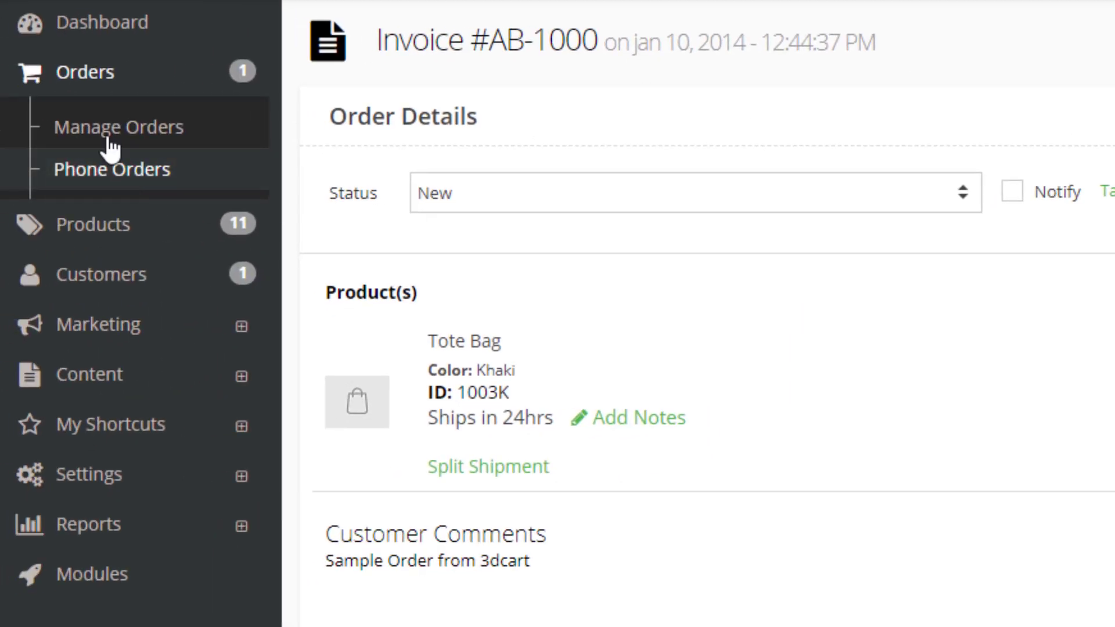
left_click(107, 165)
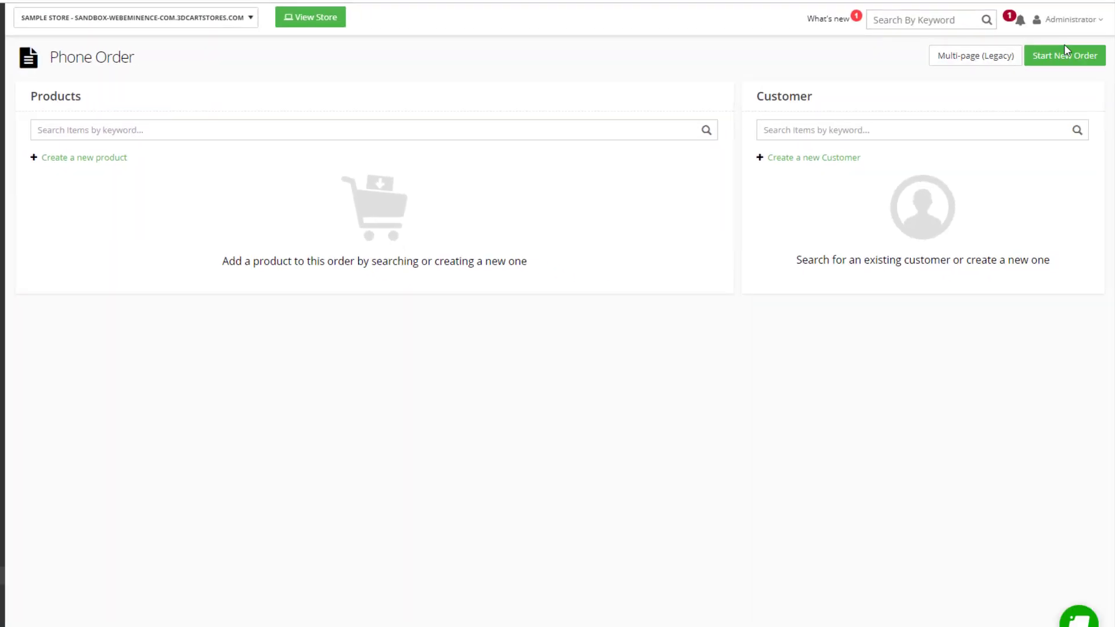
left_click(1065, 55)
- Open SAMPLE-1001, the [DEMO] Unisex Jersey Short Sleeve Shirt, from the Product List and review it
left_click(43, 259)
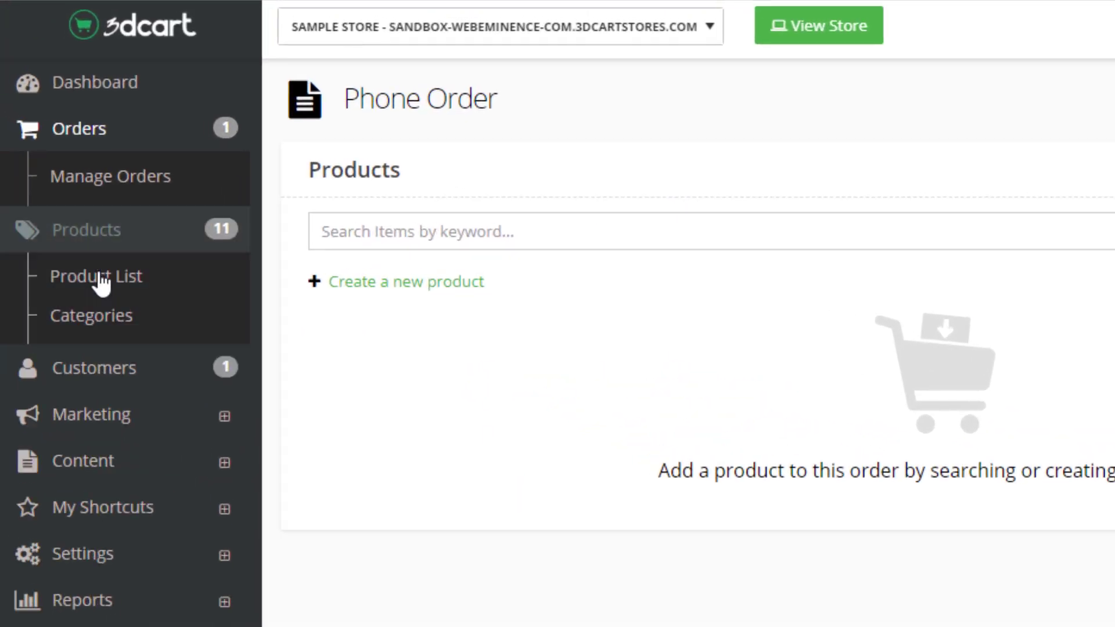
left_click(149, 234)
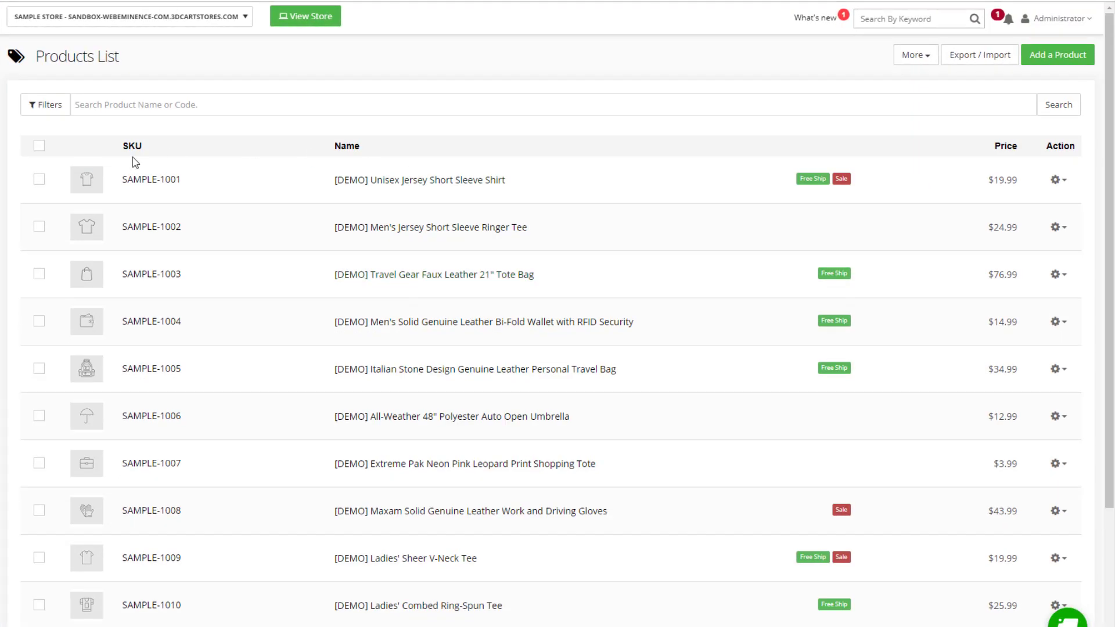
left_click(161, 183)
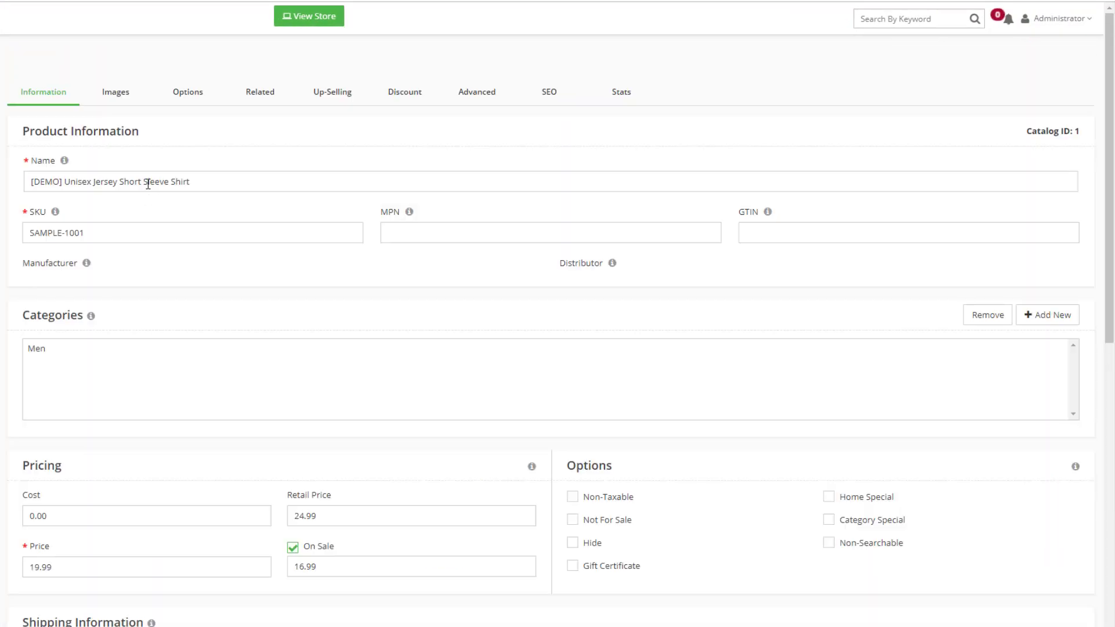
scroll(228, 385, "down", 6)
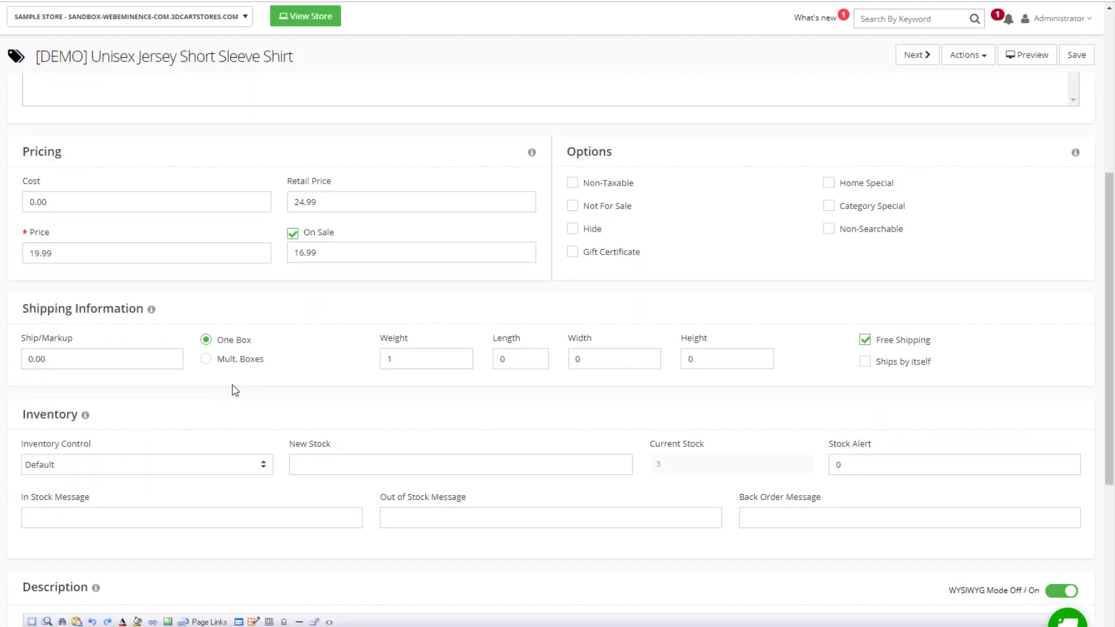
scroll(236, 390, "down", 5)
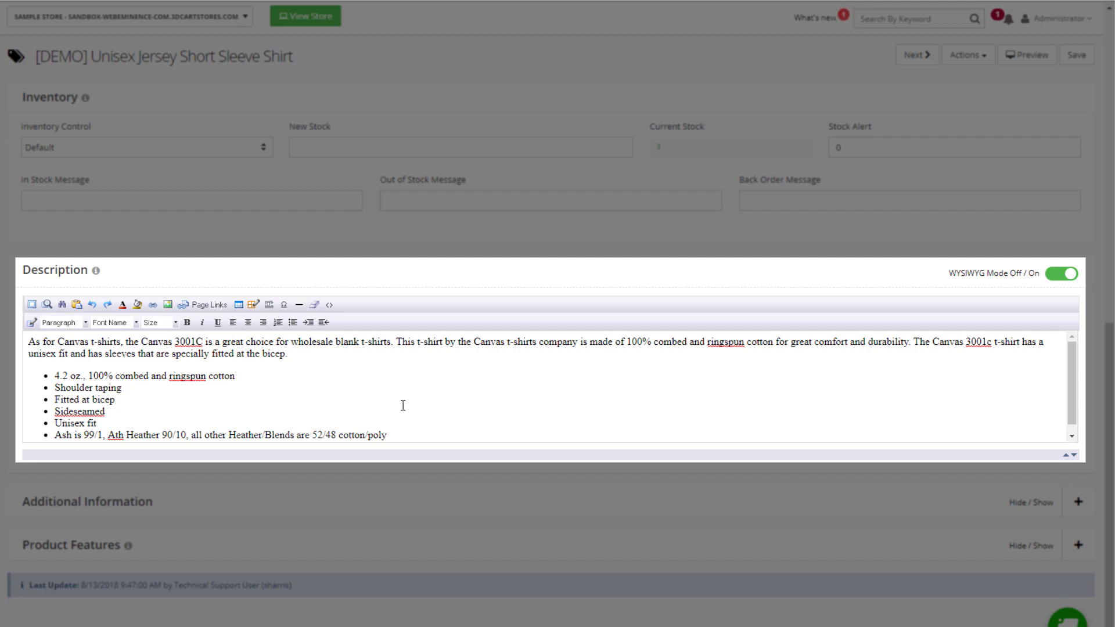
scroll(233, 300, "up", 10)
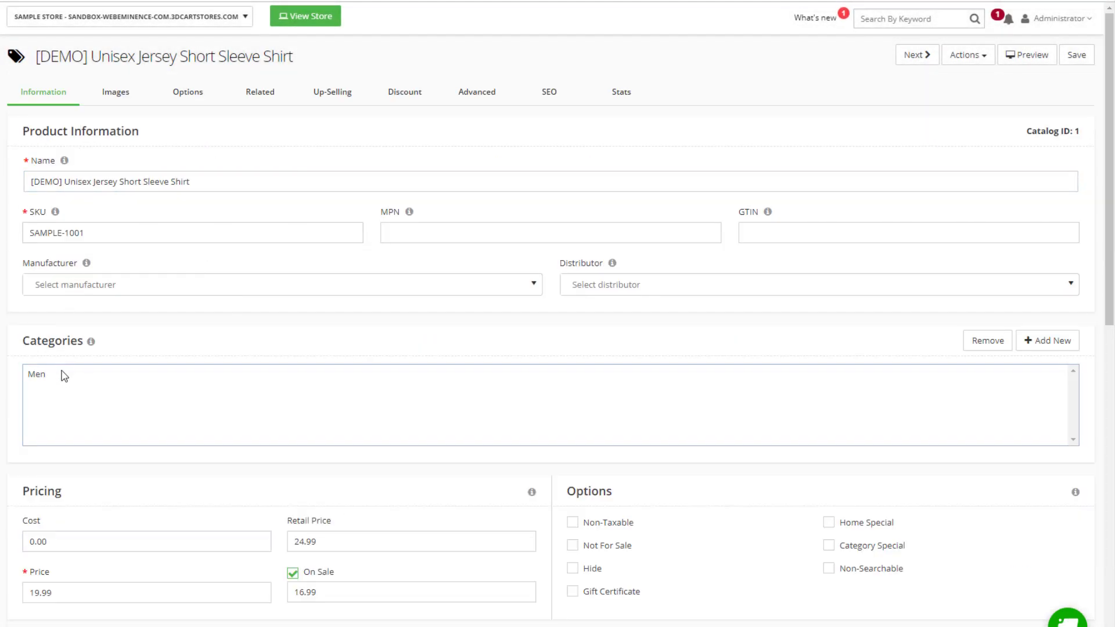
scroll(71, 407, "down", 3)
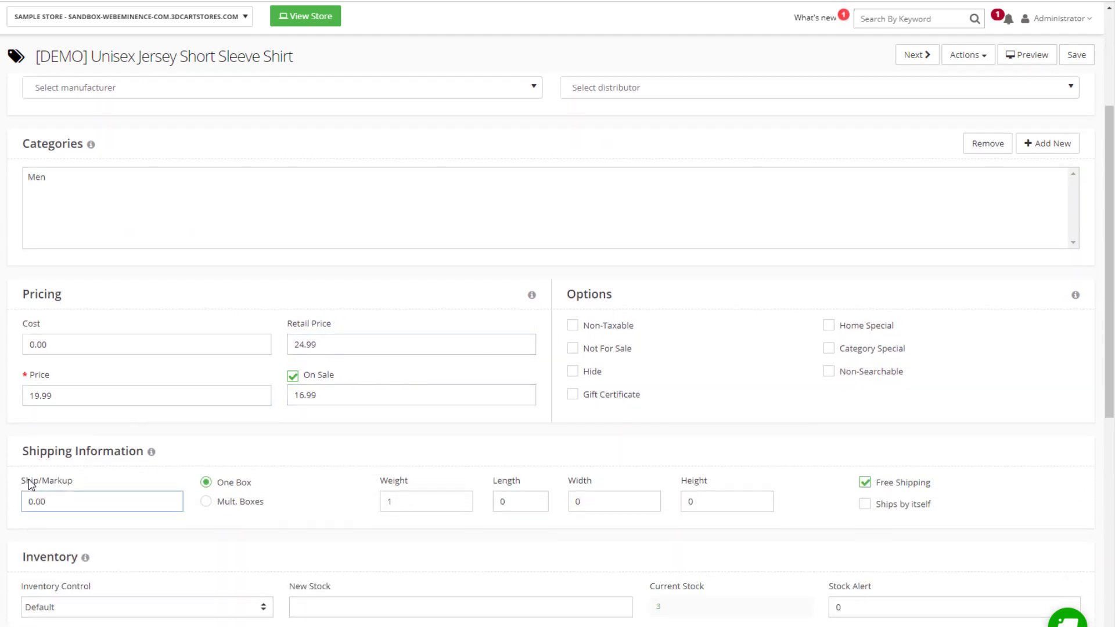
scroll(78, 430, "down", 2)
scroll(87, 424, "down", 5)
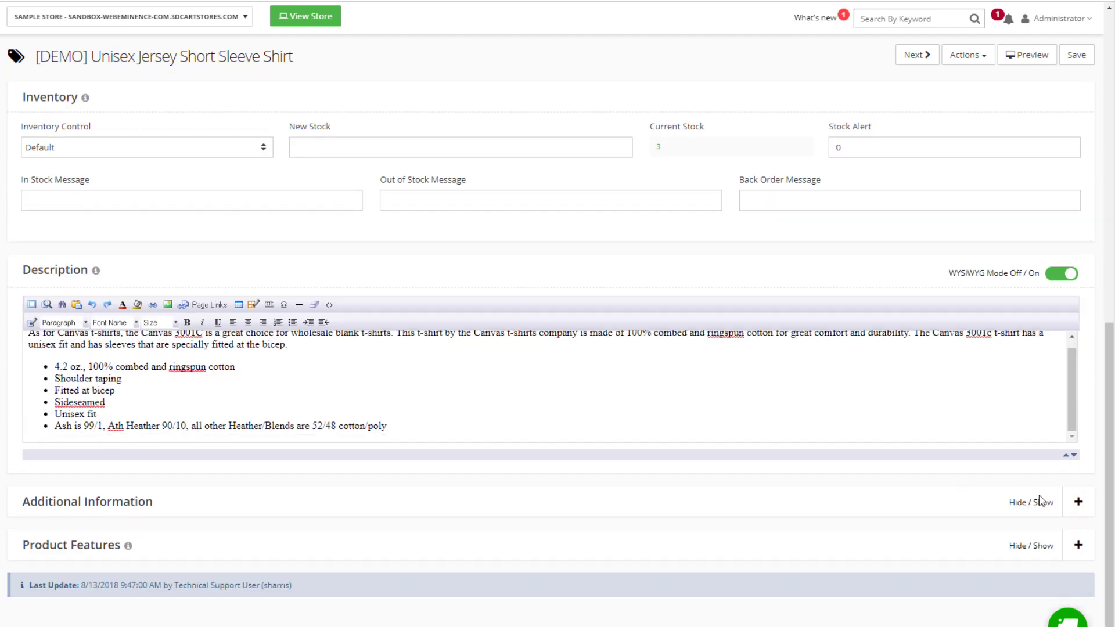
- Expand Additional Information and Product Features, then return to the Information tab
left_click(1048, 501)
scroll(781, 520, "down", 15)
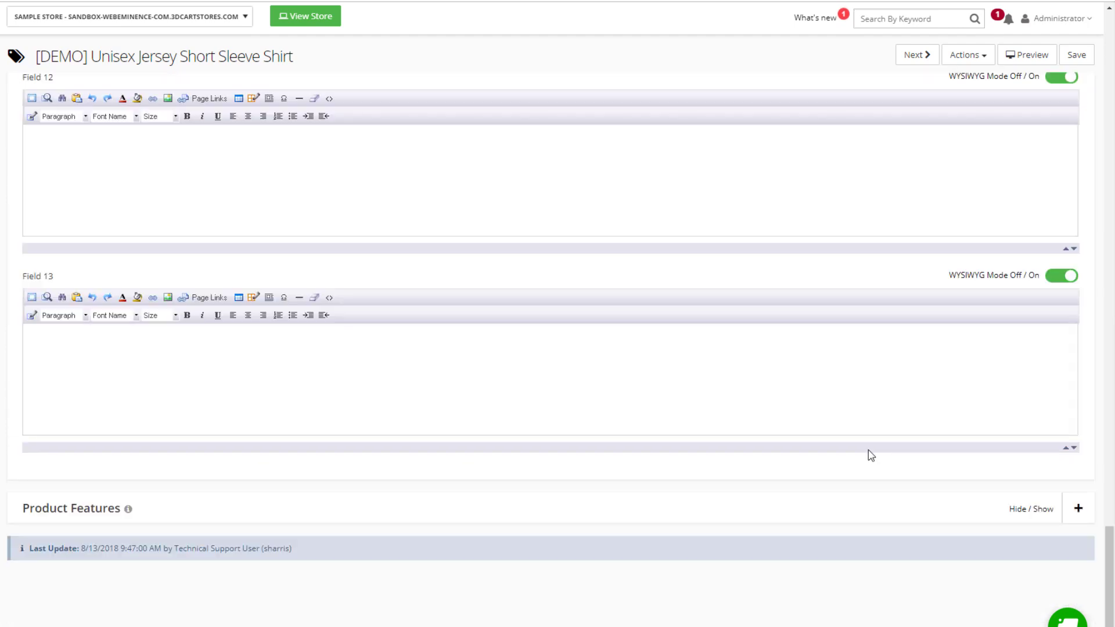
left_click(1079, 509)
scroll(629, 462, "down", 1)
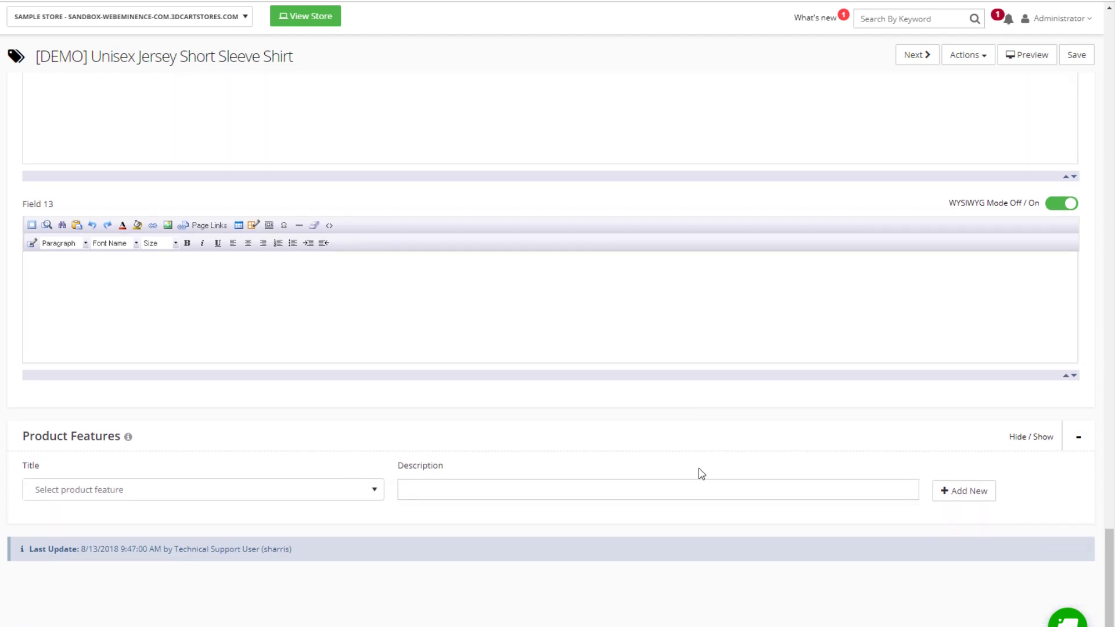
left_click(373, 491)
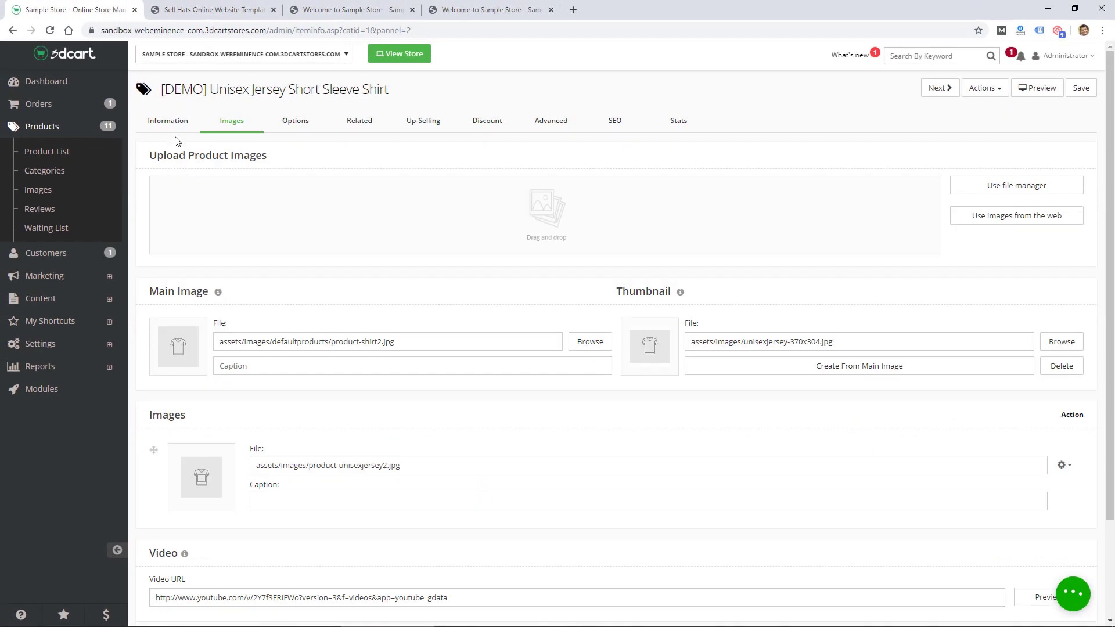
left_click(169, 127)
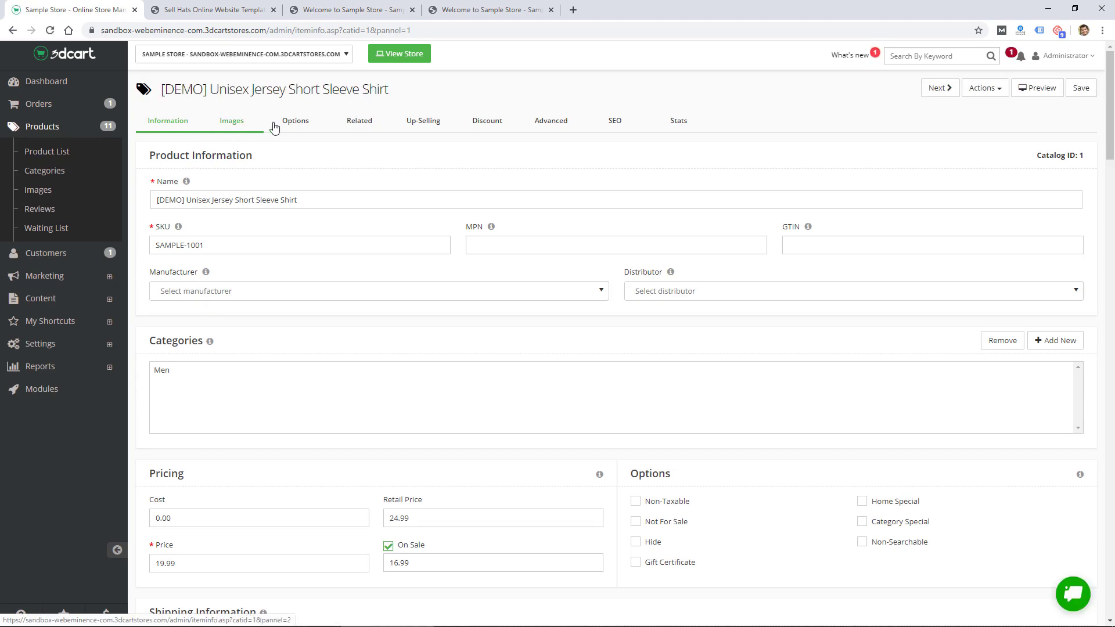
- Check the shirt's Options, Related and Stats tabs, then list the Men, Women and Accessories categories
left_click(295, 127)
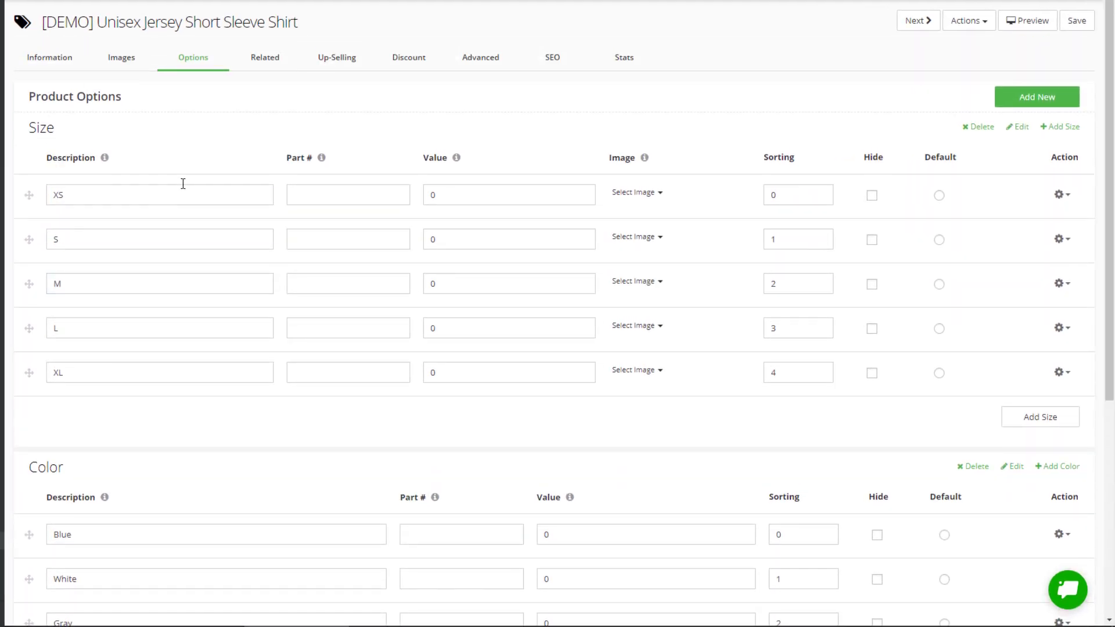
left_click(276, 71)
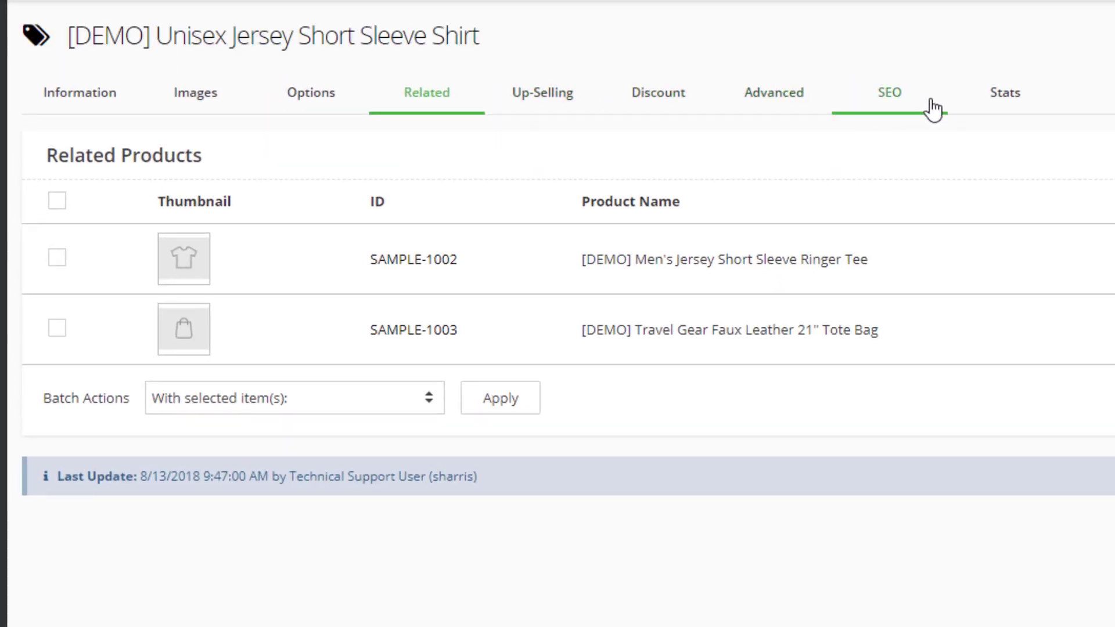
left_click(997, 109)
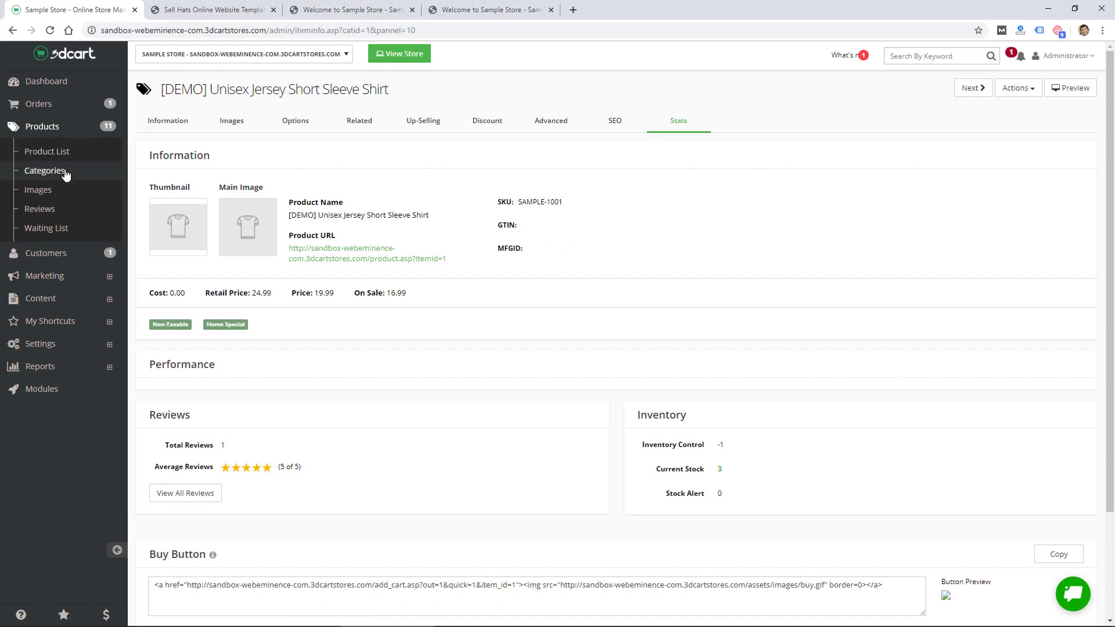
left_click(45, 171)
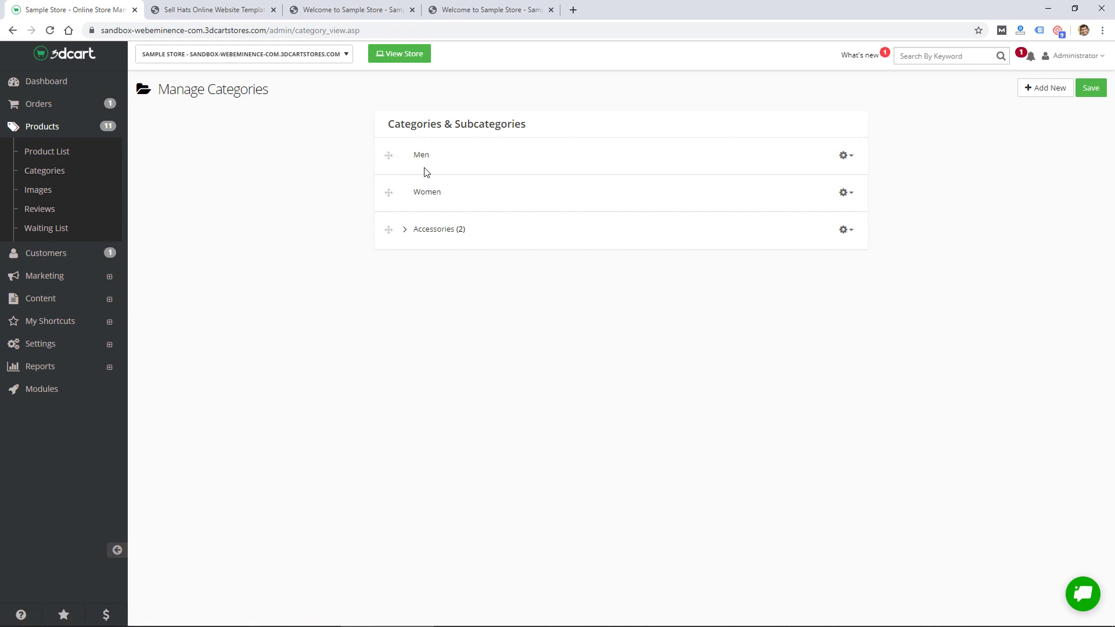
- Browse the File Manager images and Product Reviews, ending on the empty product Waiting List
left_click(49, 196)
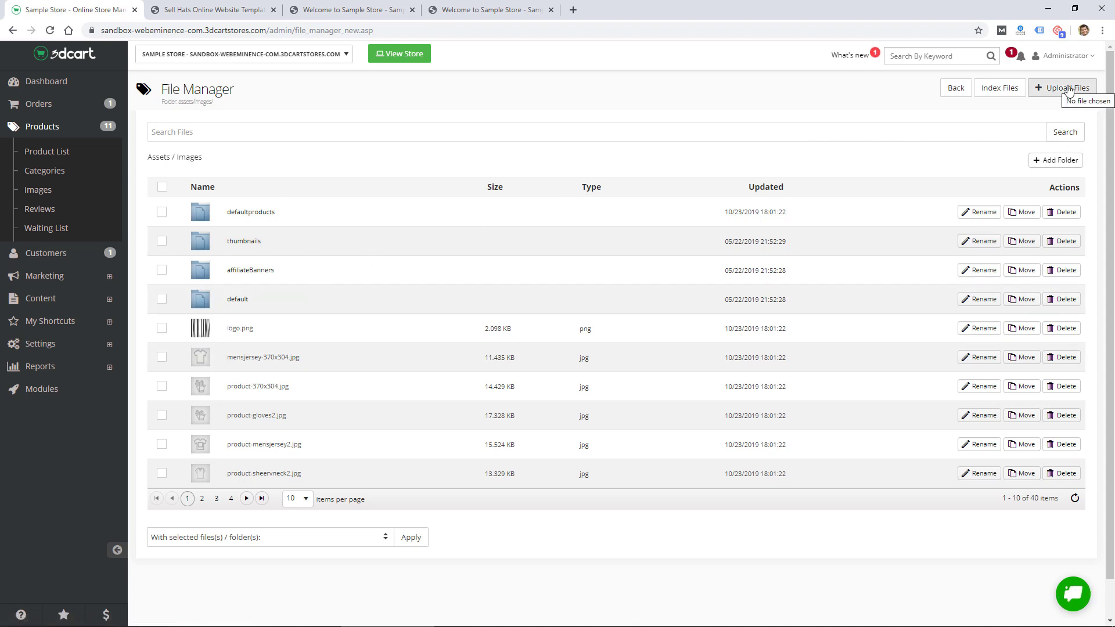
left_click(42, 211)
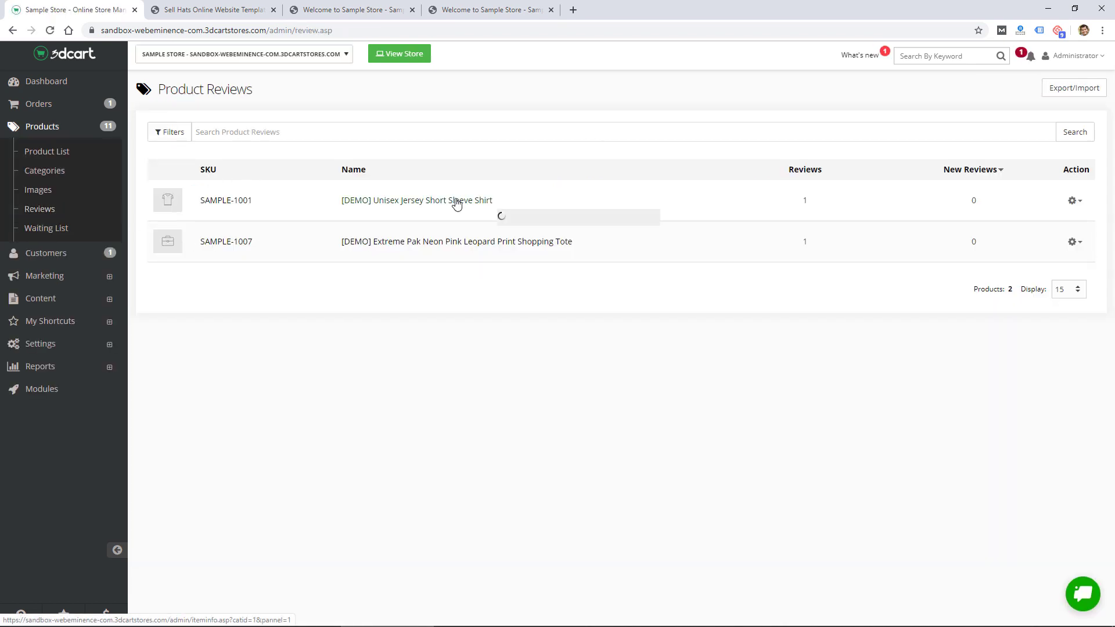
left_click(49, 237)
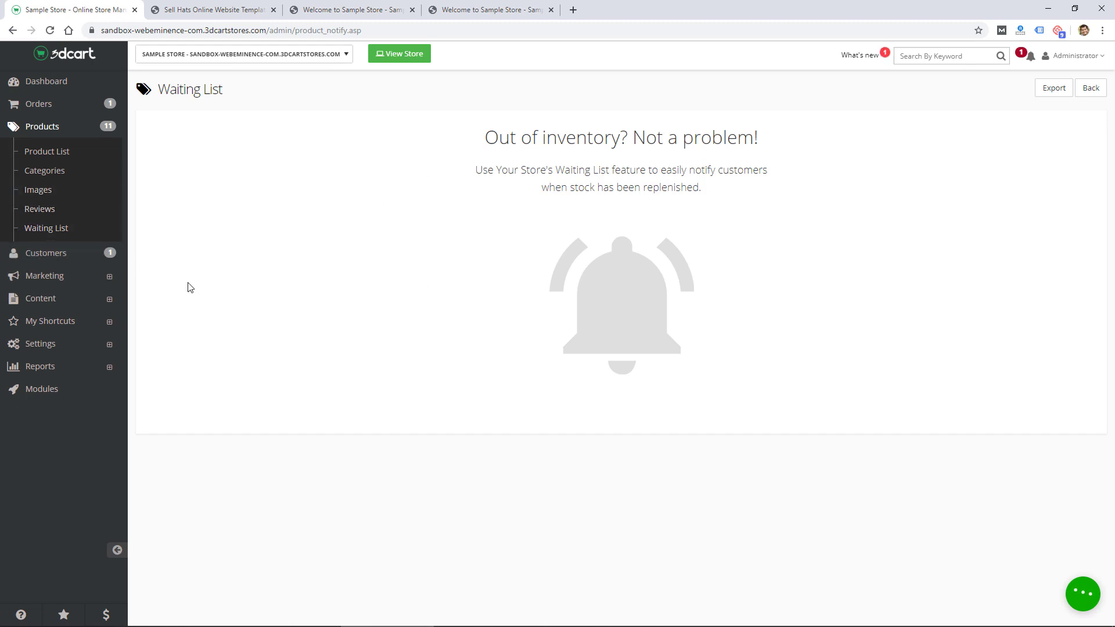
- Review the single customer's account record, then view the Customer Relationship Manager with no CRM tickets
left_click(45, 256)
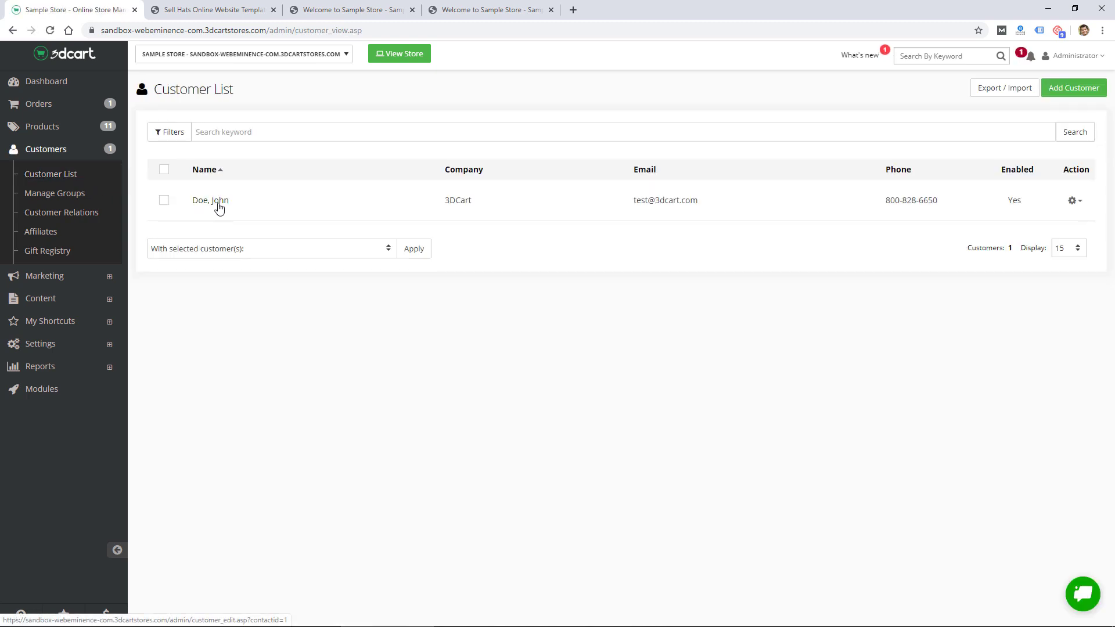
mouse_move(219, 208)
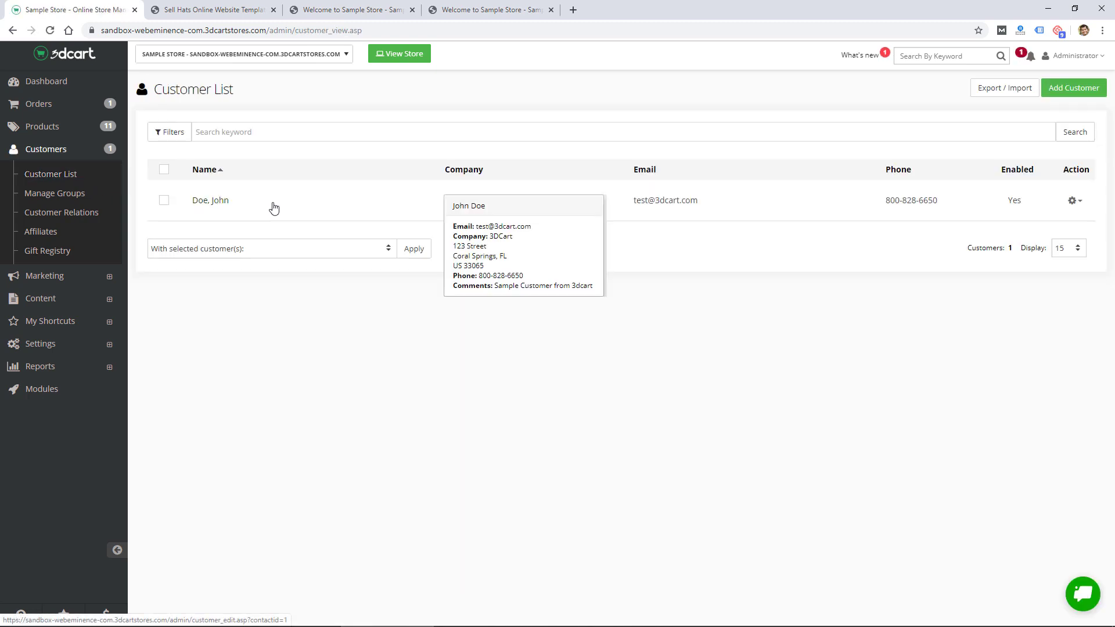
left_click(217, 202)
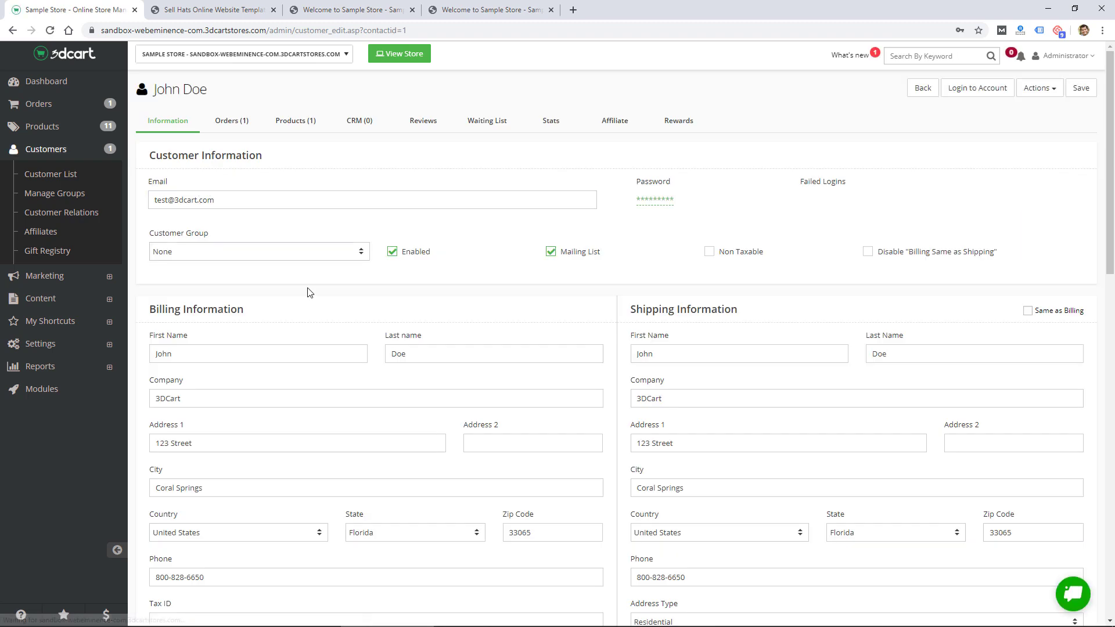
scroll(349, 232, "down", 7)
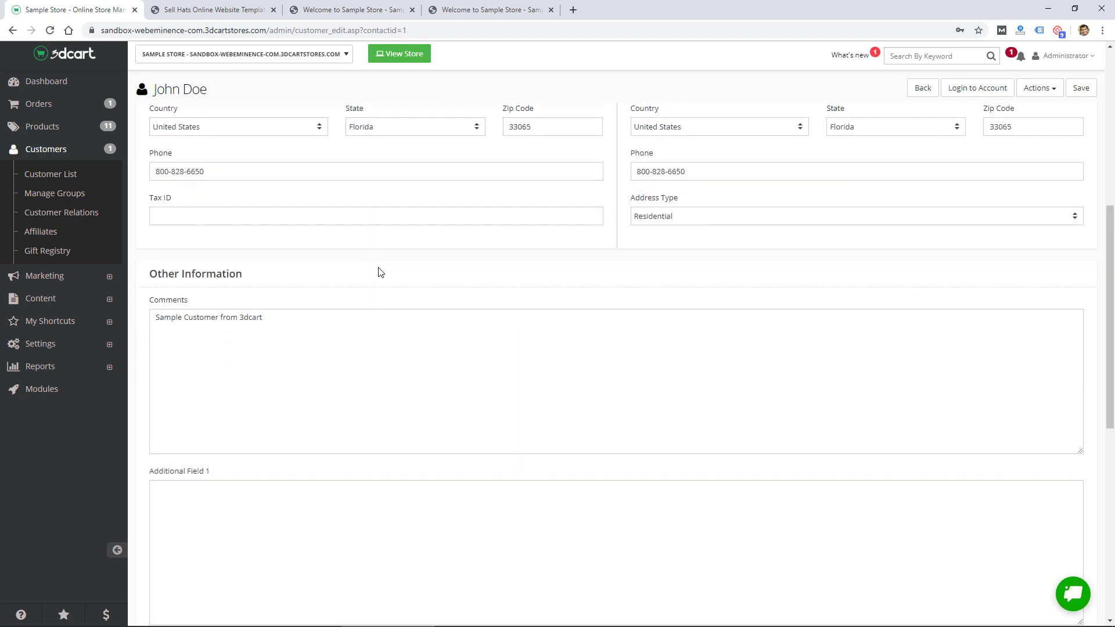
scroll(372, 261, "up", 7)
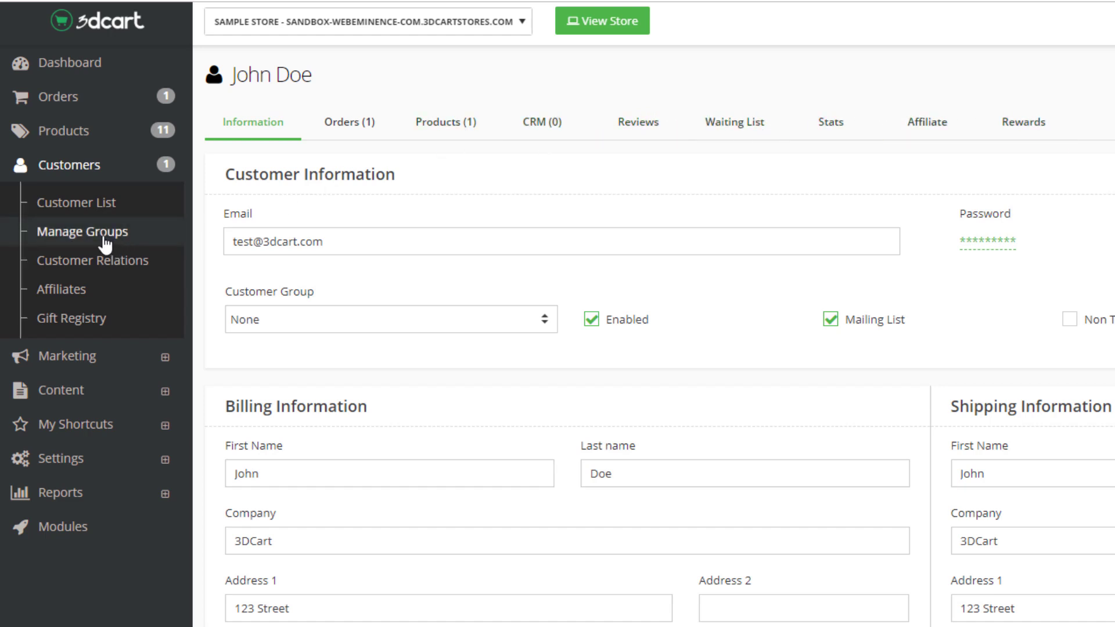
left_click(145, 261)
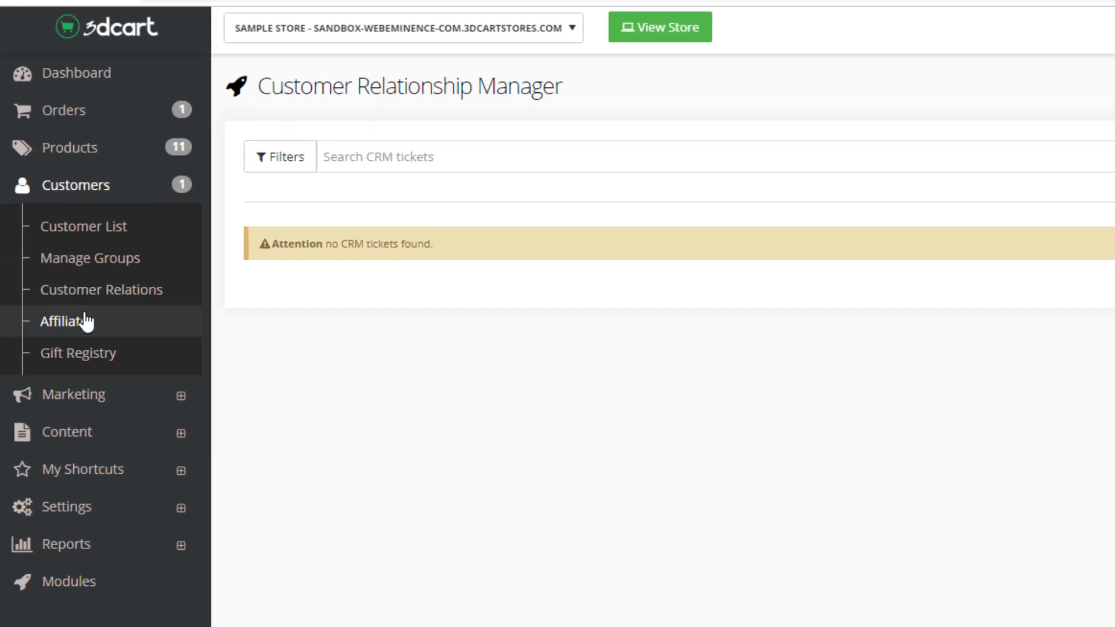
- View the Affiliate - Payout Report, which shows no affiliates with pending payment
left_click(86, 321)
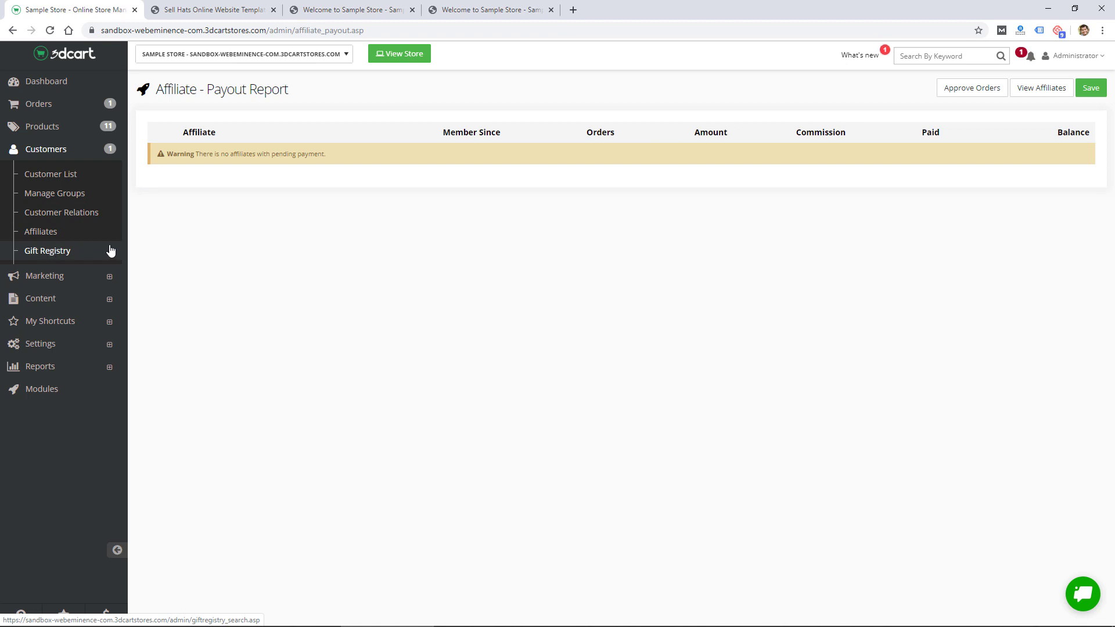
left_click(76, 256)
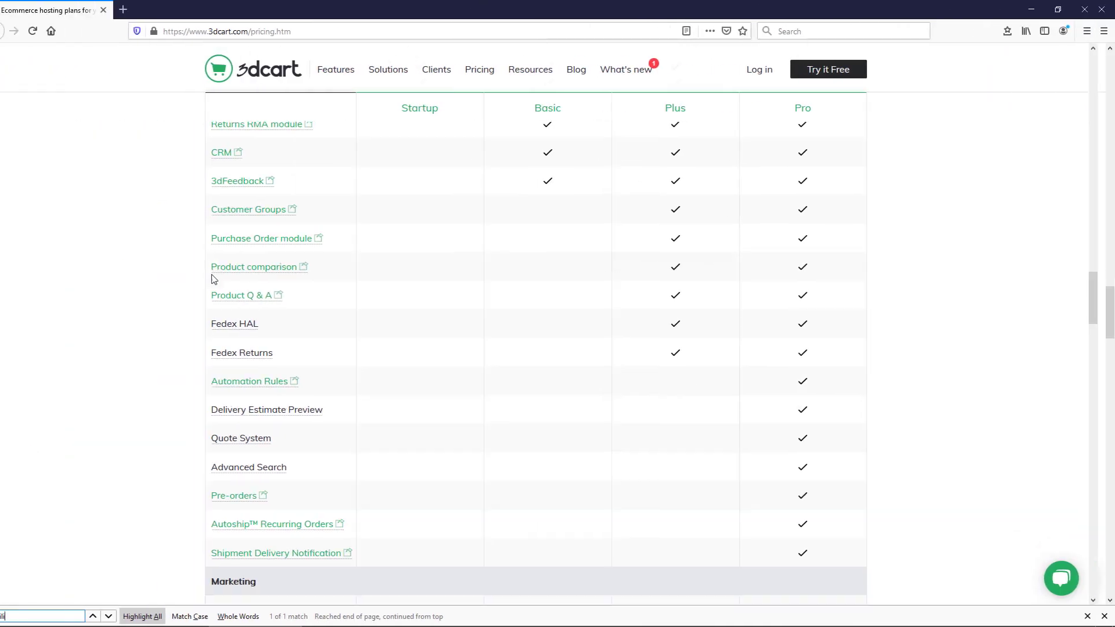
- Scroll the 3dcart pricing plan table to see which plans include the Sales Rep Module and affiliate features
scroll(226, 278, "down", 8)
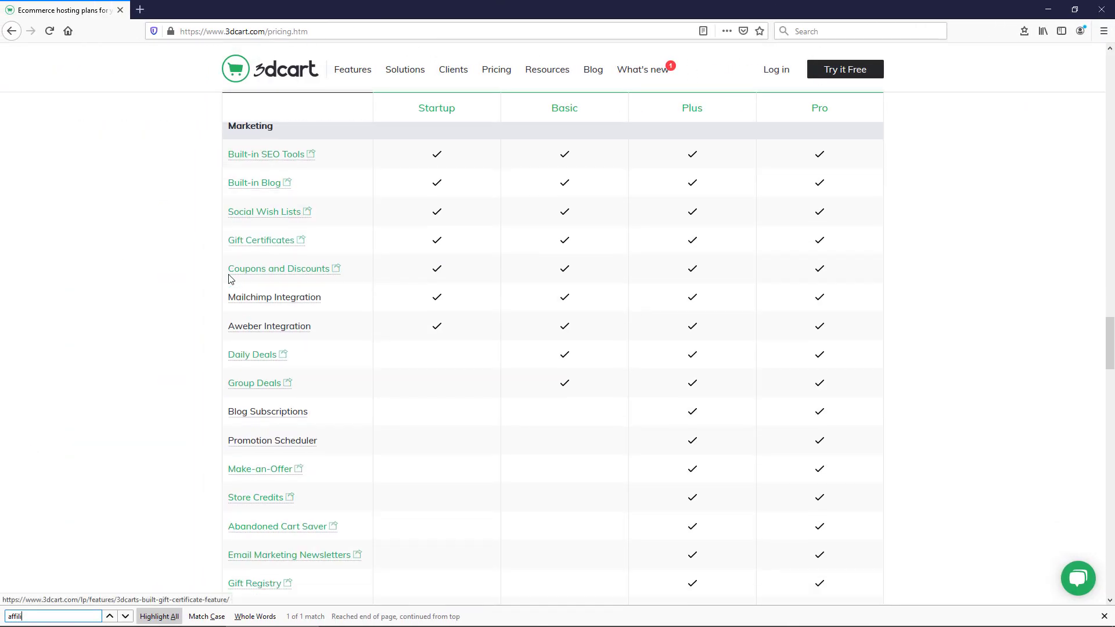
scroll(231, 280, "down", 5)
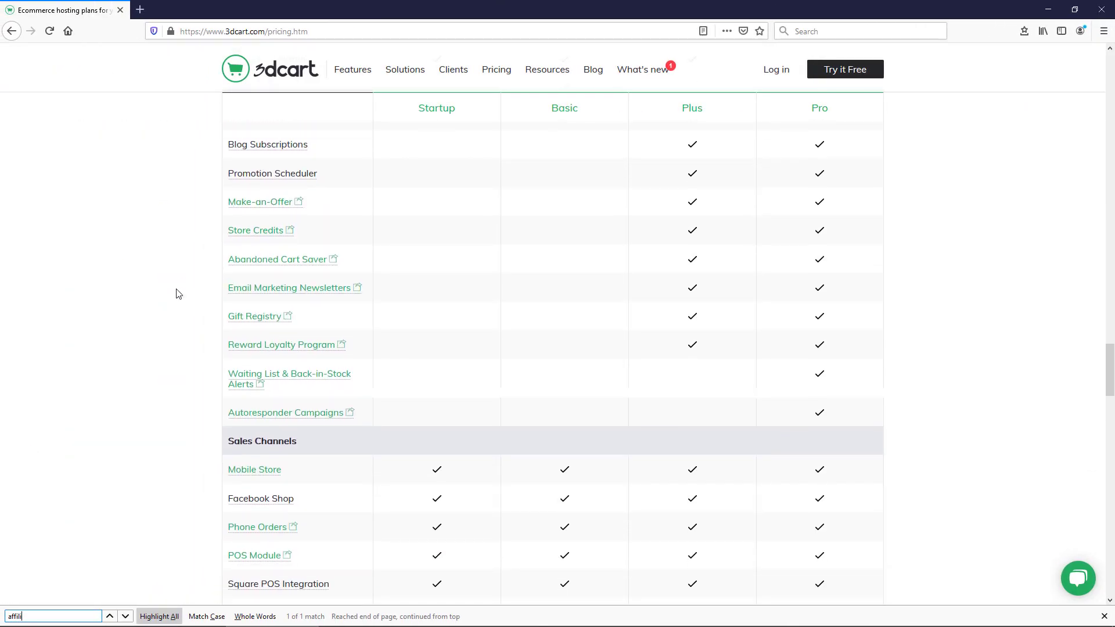
scroll(178, 294, "down", 6)
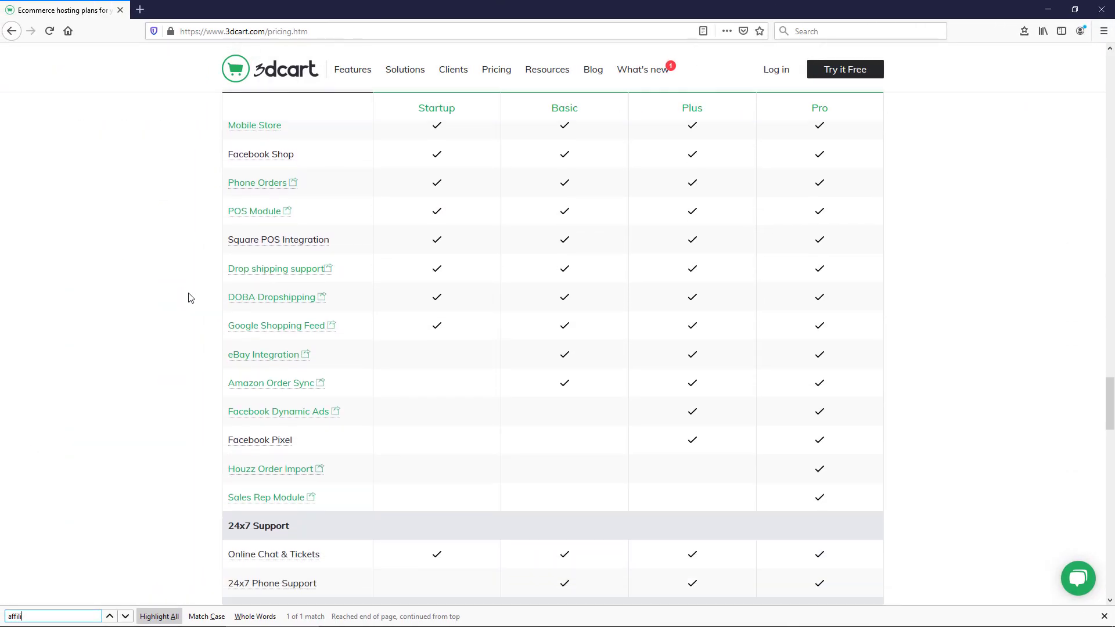
scroll(191, 302, "down", 2)
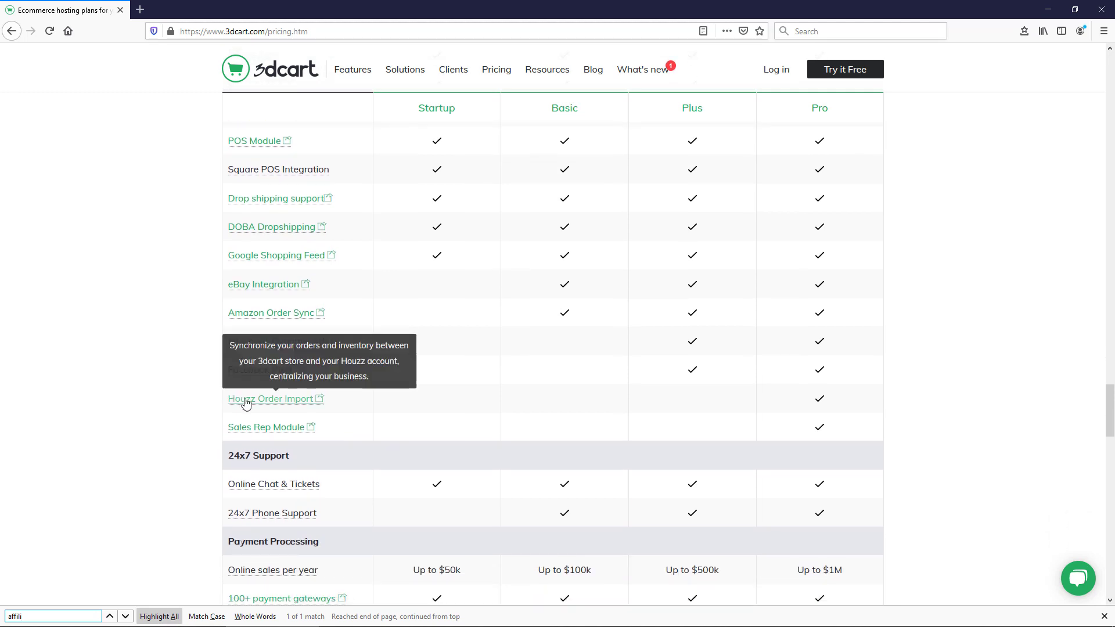
mouse_move(256, 422)
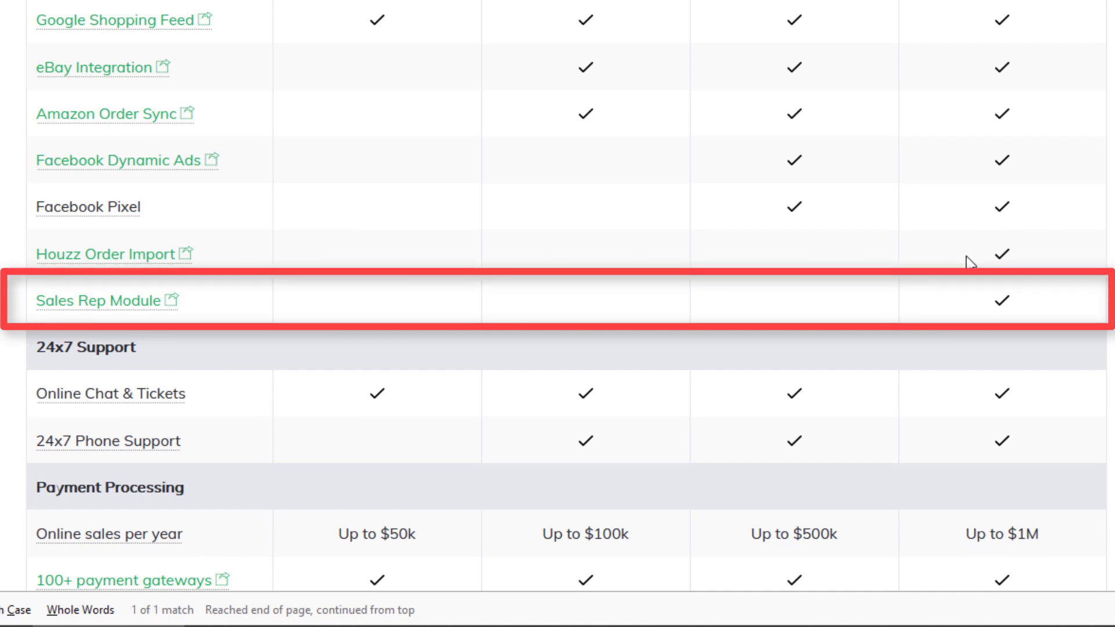
scroll(239, 256, "up", 10)
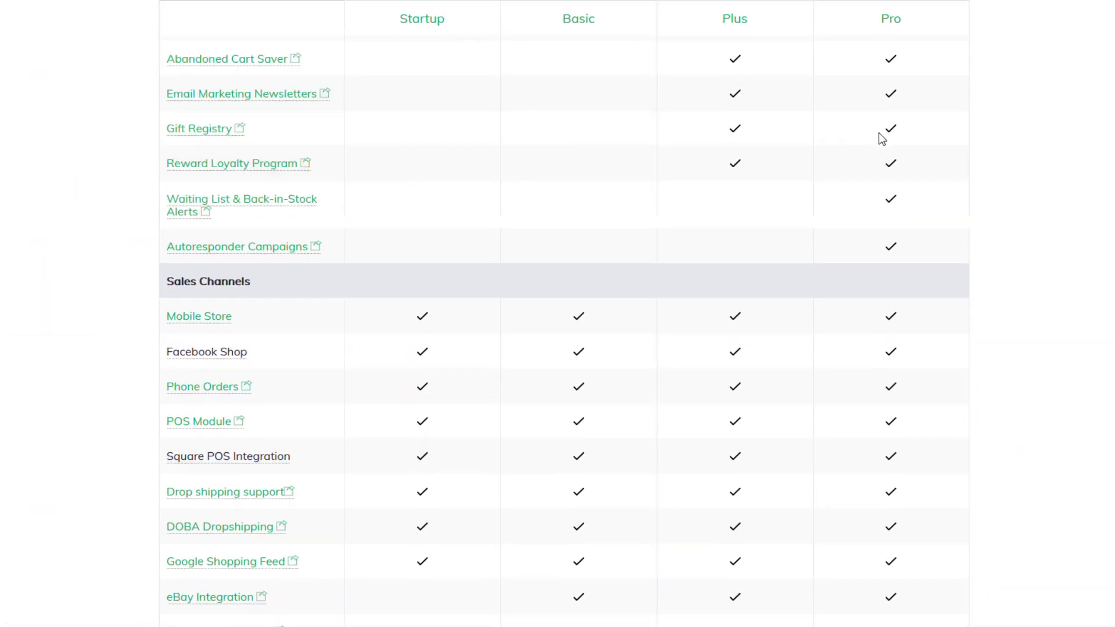
scroll(834, 156, "up", 15)
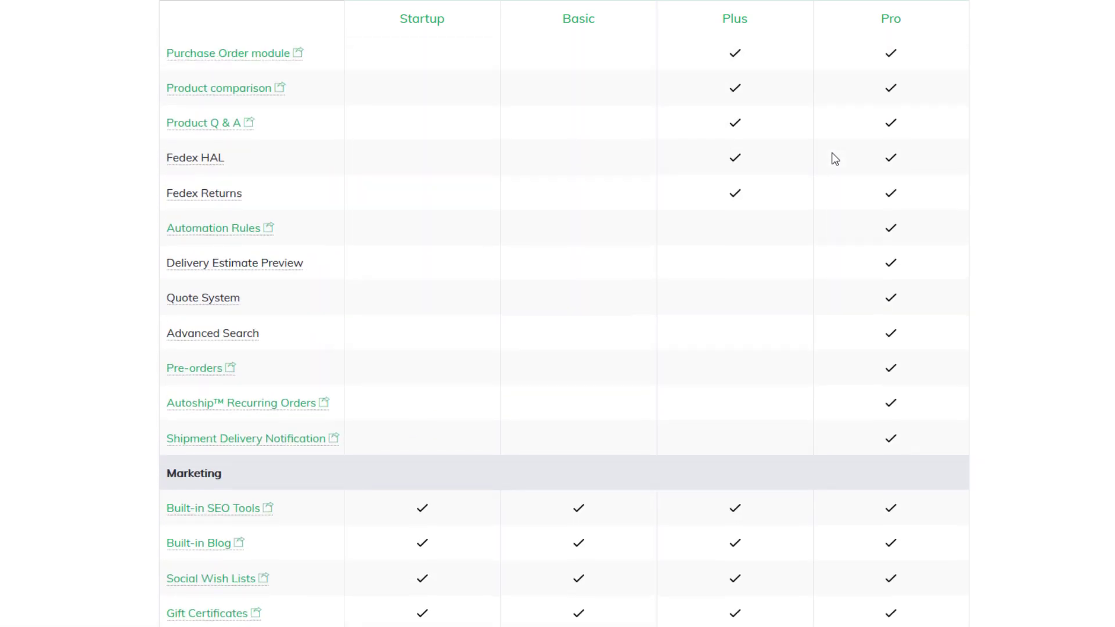
scroll(835, 159, "up", 15)
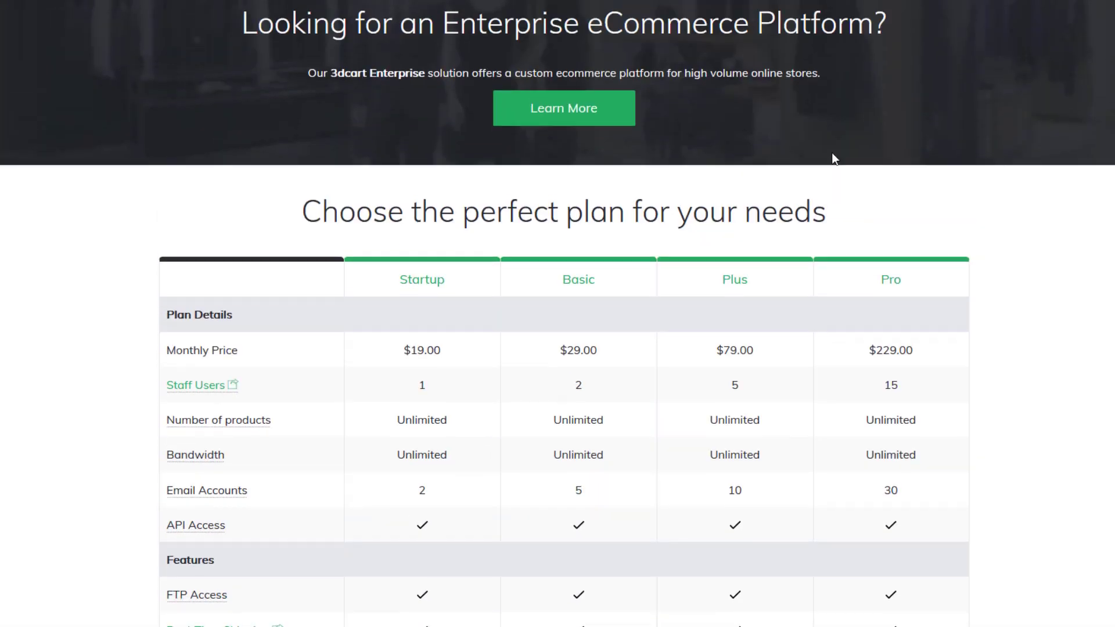
scroll(831, 159, "up", 2)
scroll(734, 374, "down", 3)
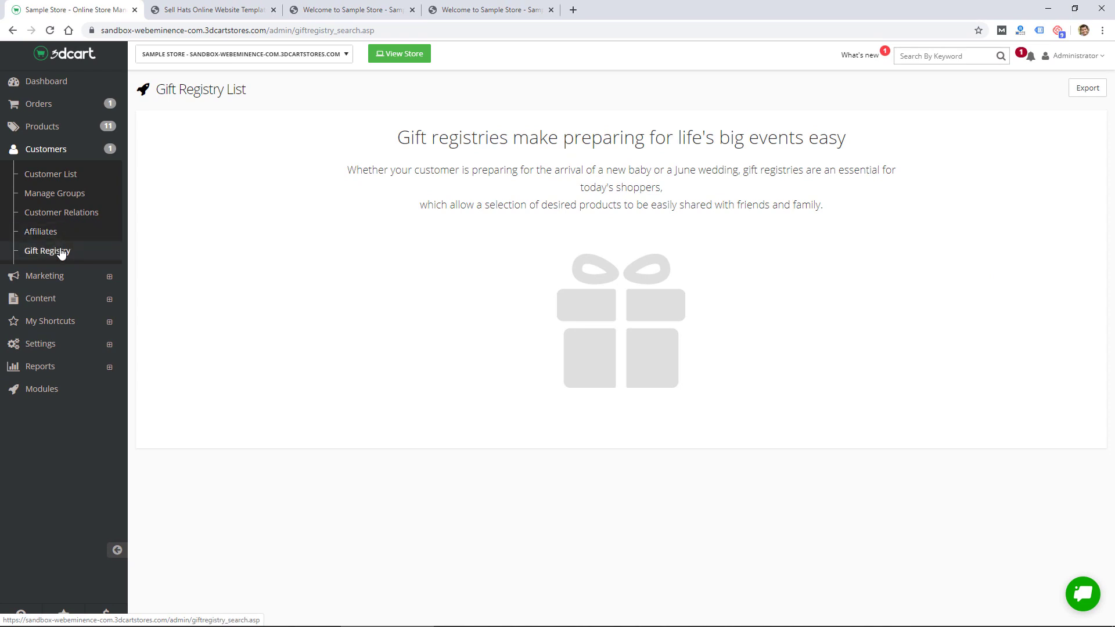
- Bring up the Marketing Checklist and scroll its Beginner tasks, showing 0 of 54 completed
left_click(58, 251)
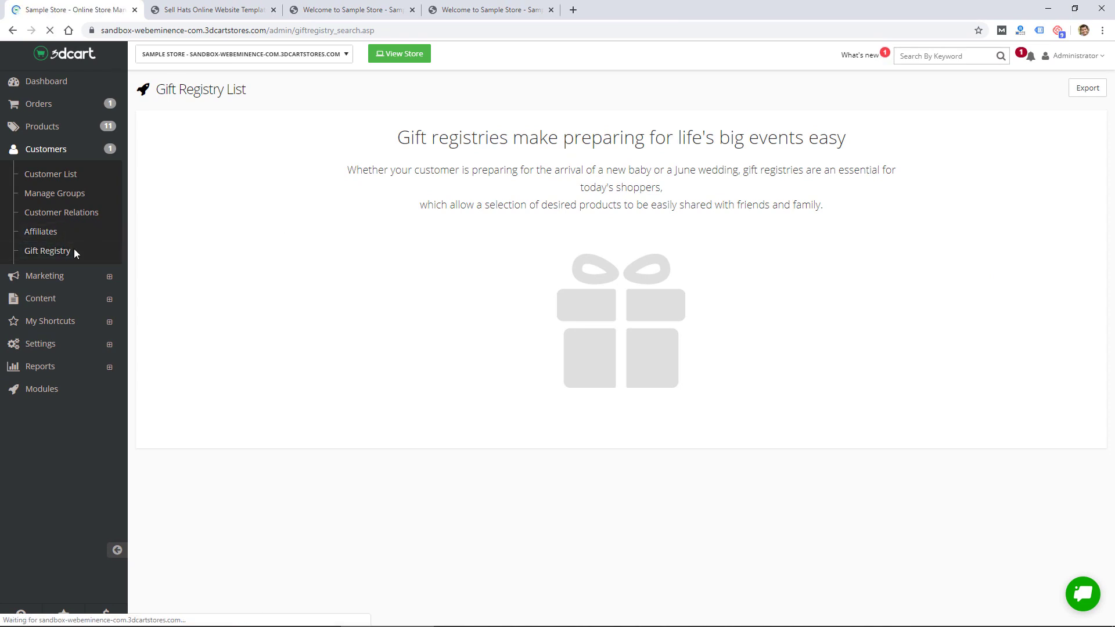
left_click(44, 277)
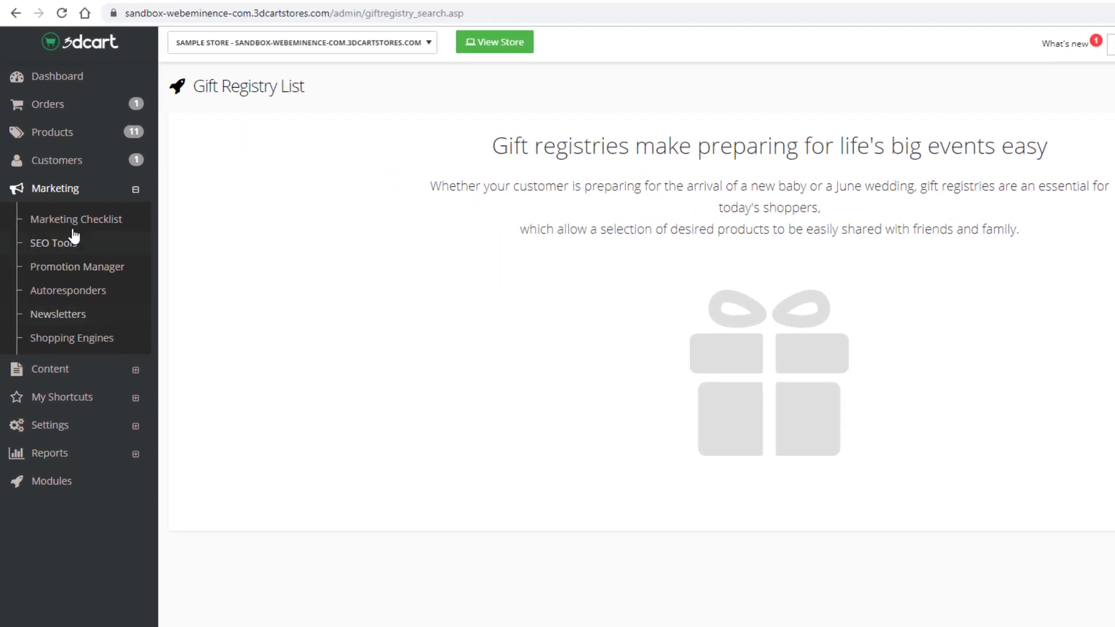
left_click(73, 223)
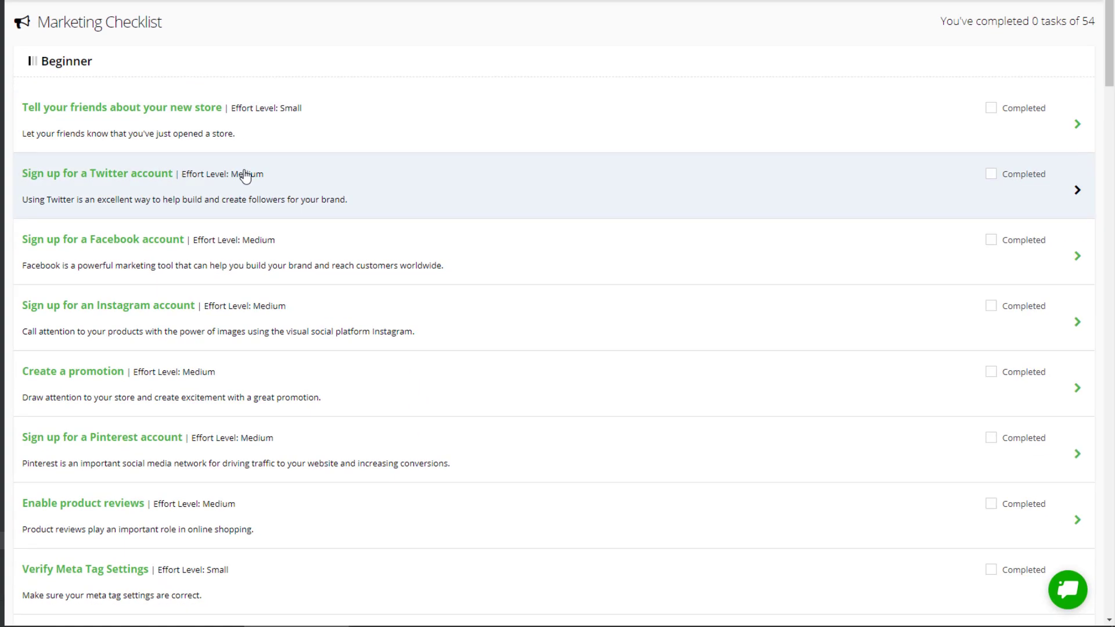
scroll(245, 176, "down", 5)
scroll(244, 179, "up", 5)
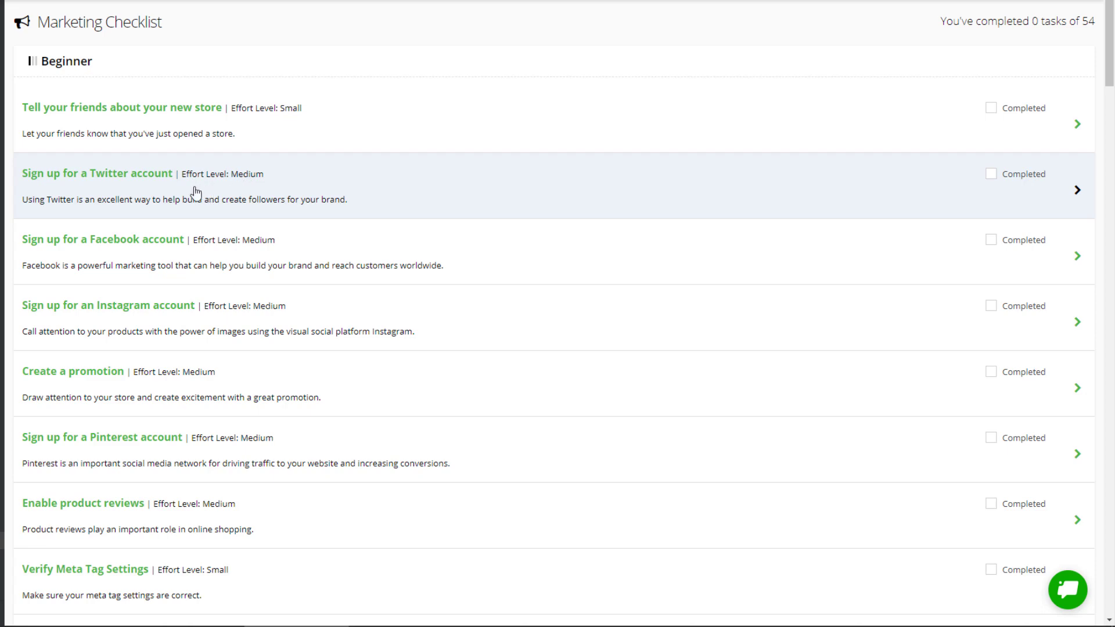
- Look through the SEO Tools Robots, Meta Tags and Google Tools tabs, then view the empty Promotion Manager
left_click(23, 209)
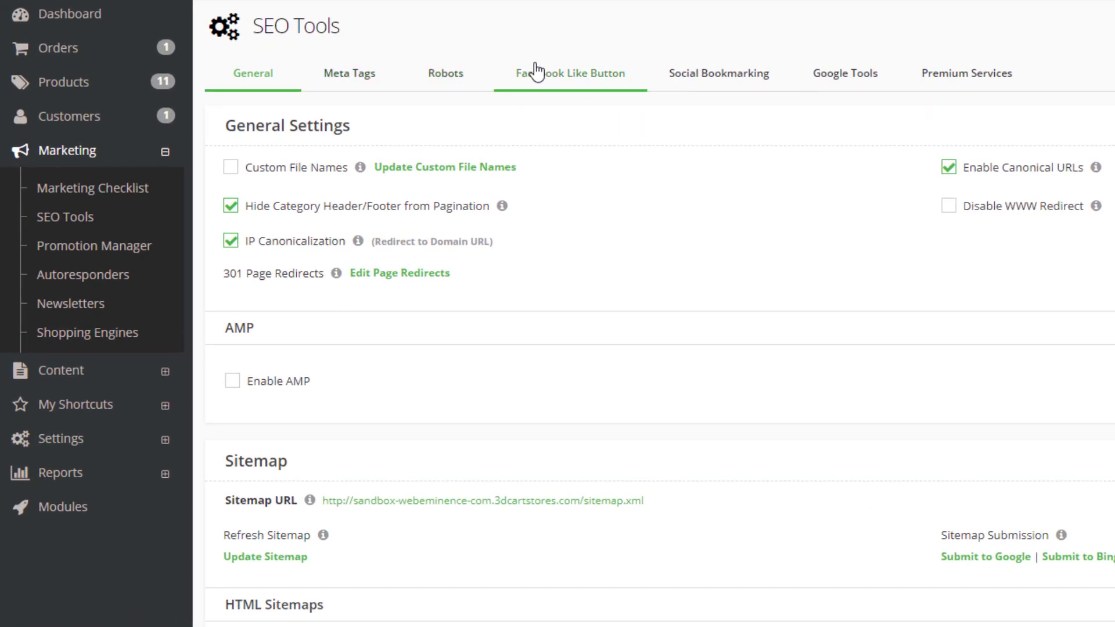
left_click(436, 78)
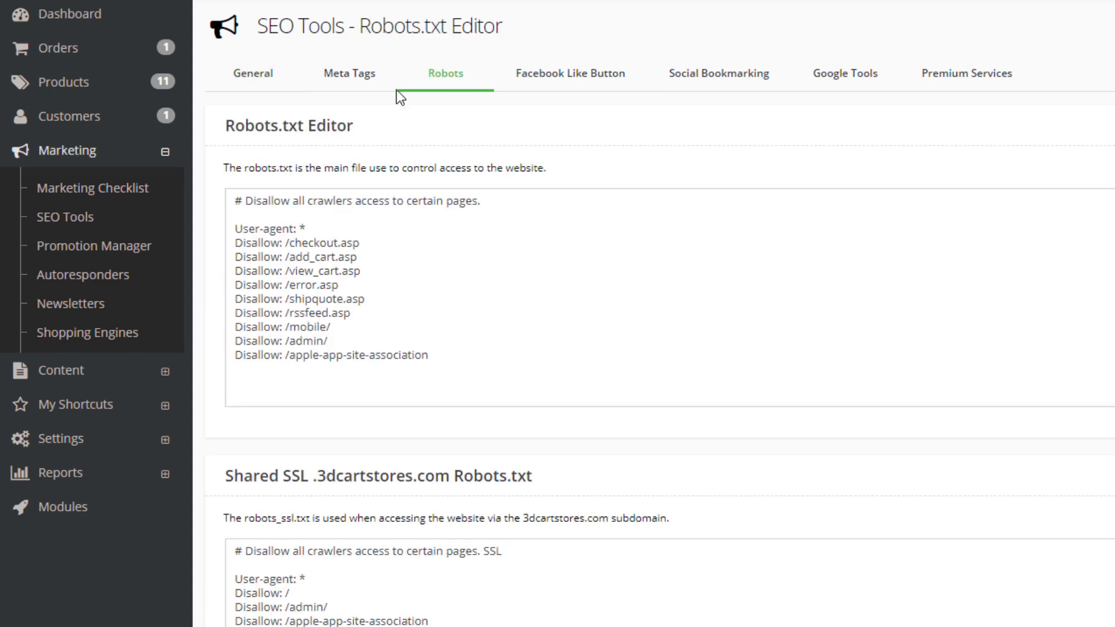
left_click(358, 85)
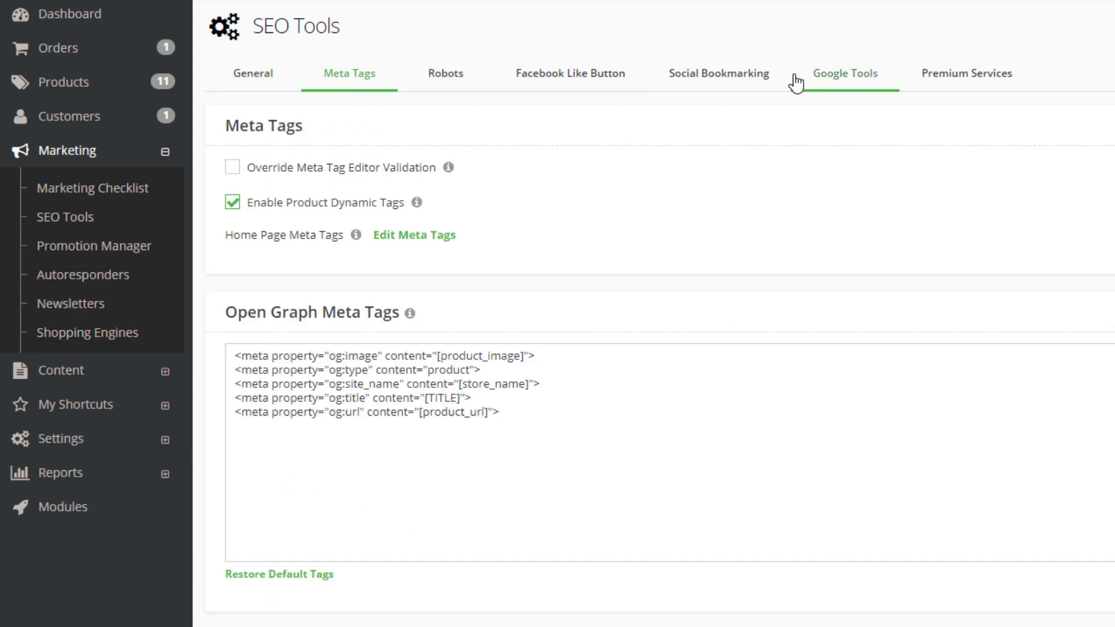
left_click(834, 83)
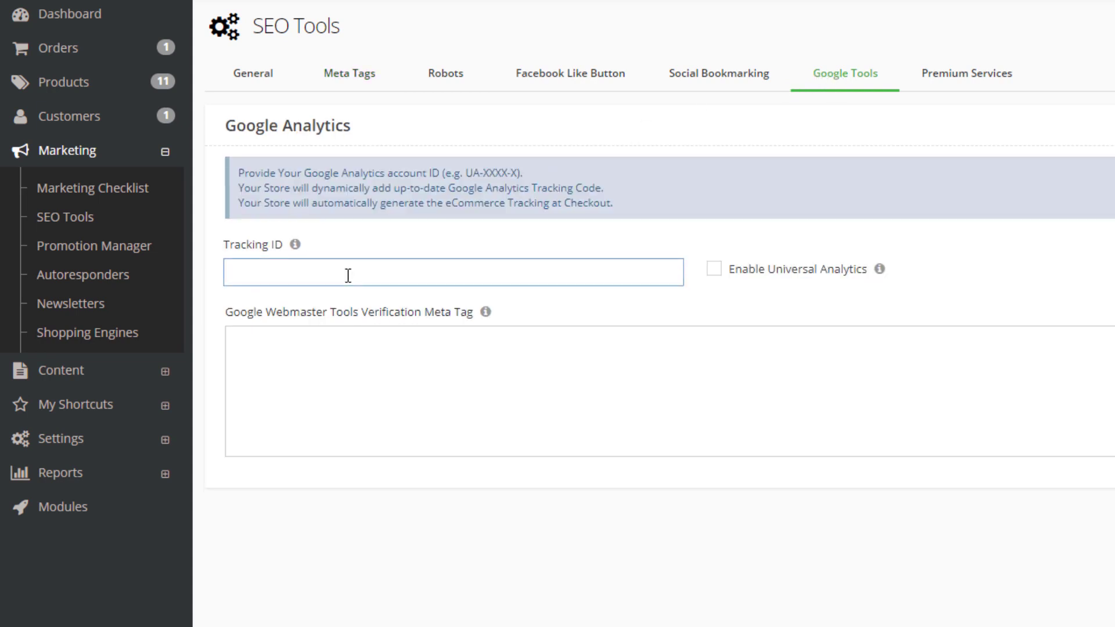
left_click(76, 253)
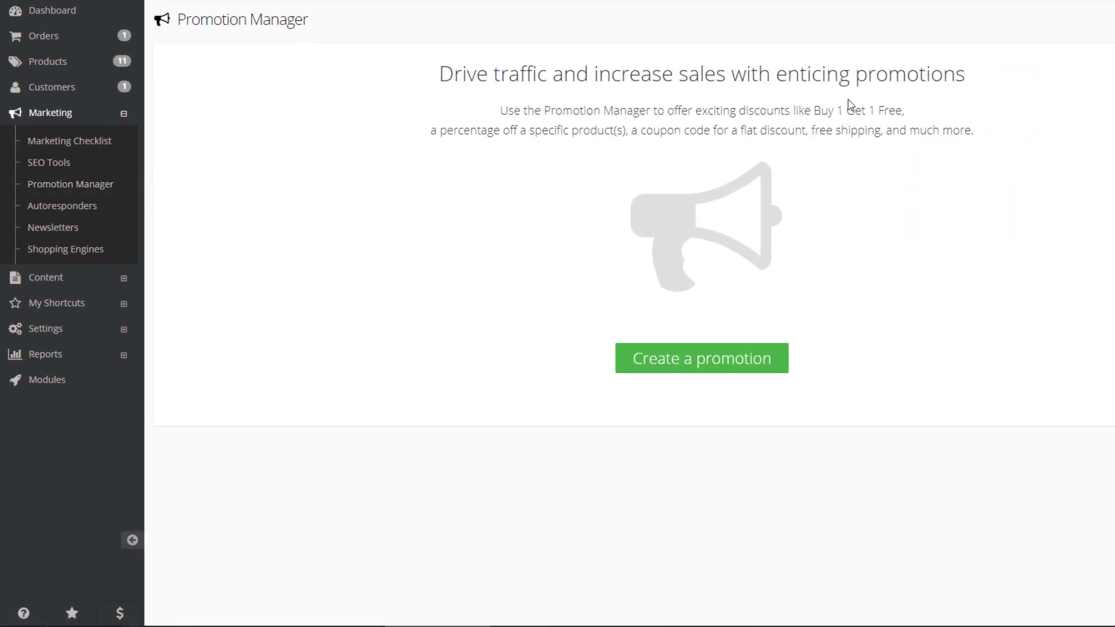
- Preview the new promotion form and discard it without saving
left_click(690, 367)
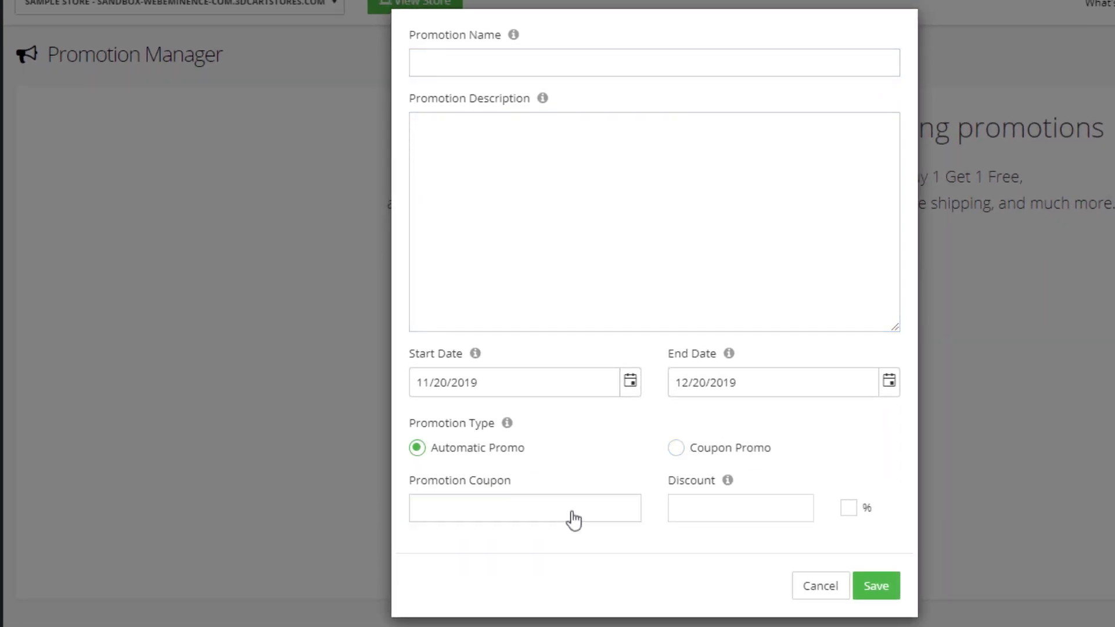
mouse_move(729, 490)
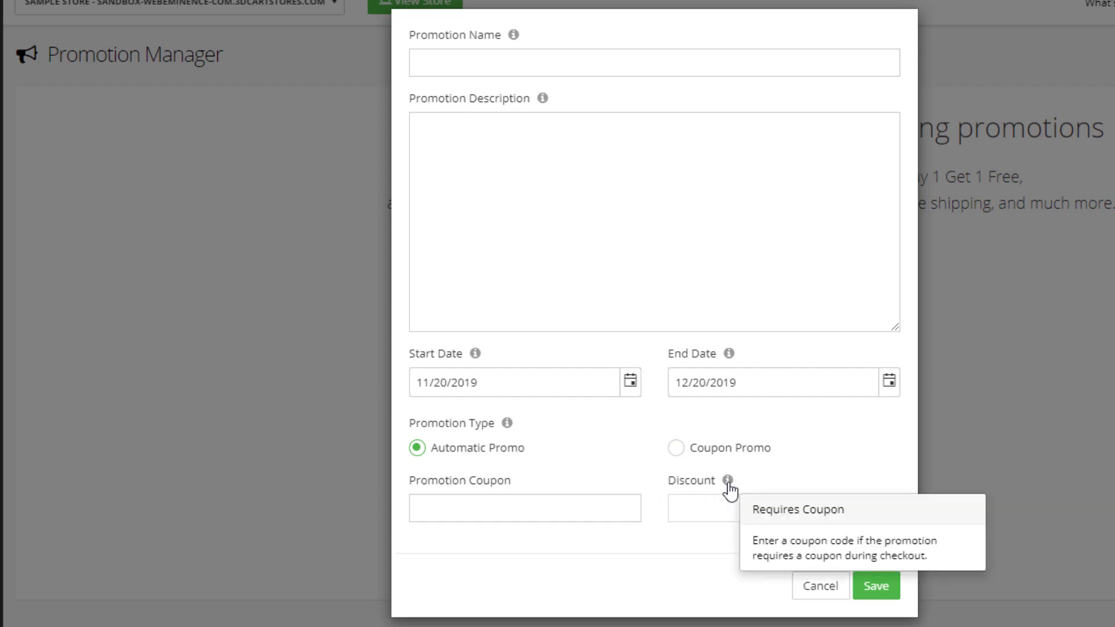
left_click(820, 587)
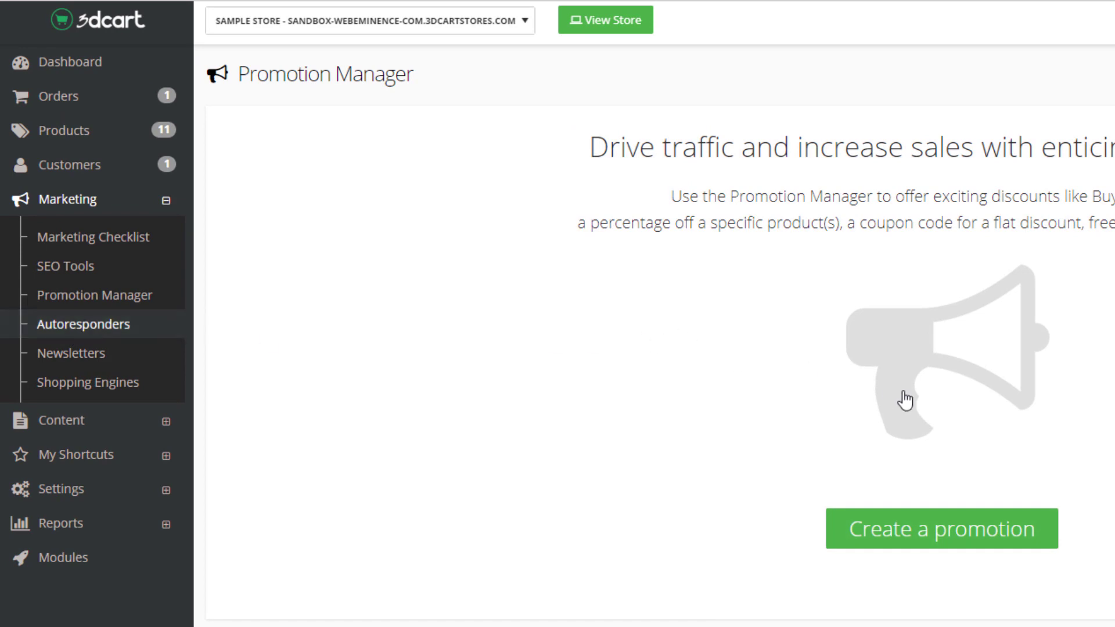
- Start an autoresponder campaign and cancel it, then view the Newsletters list with one New Newsletter
left_click(616, 432)
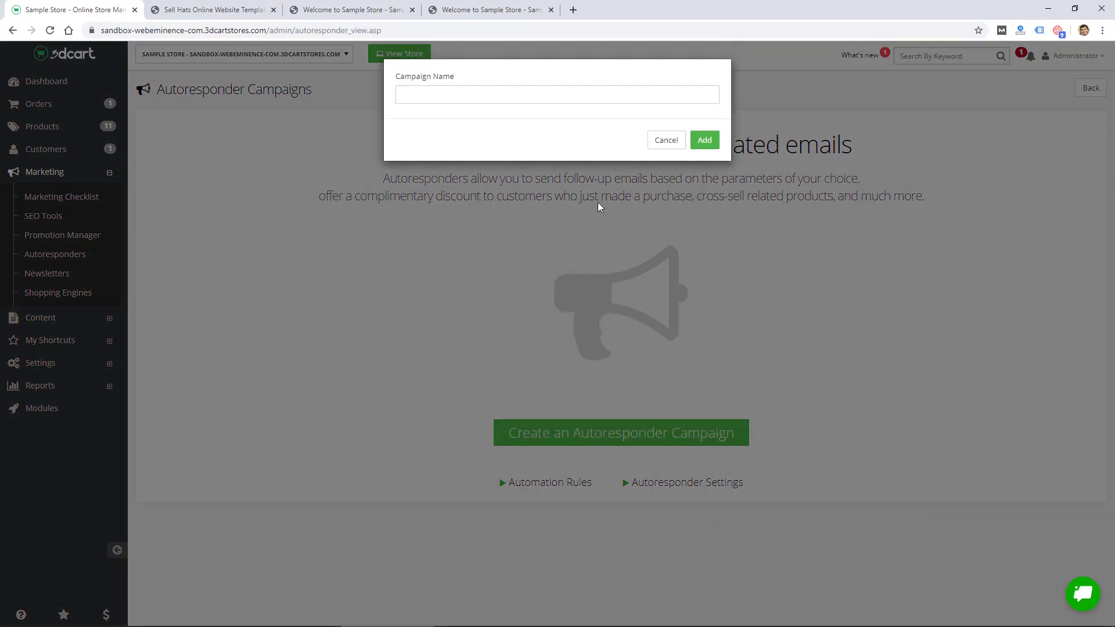
left_click(664, 145)
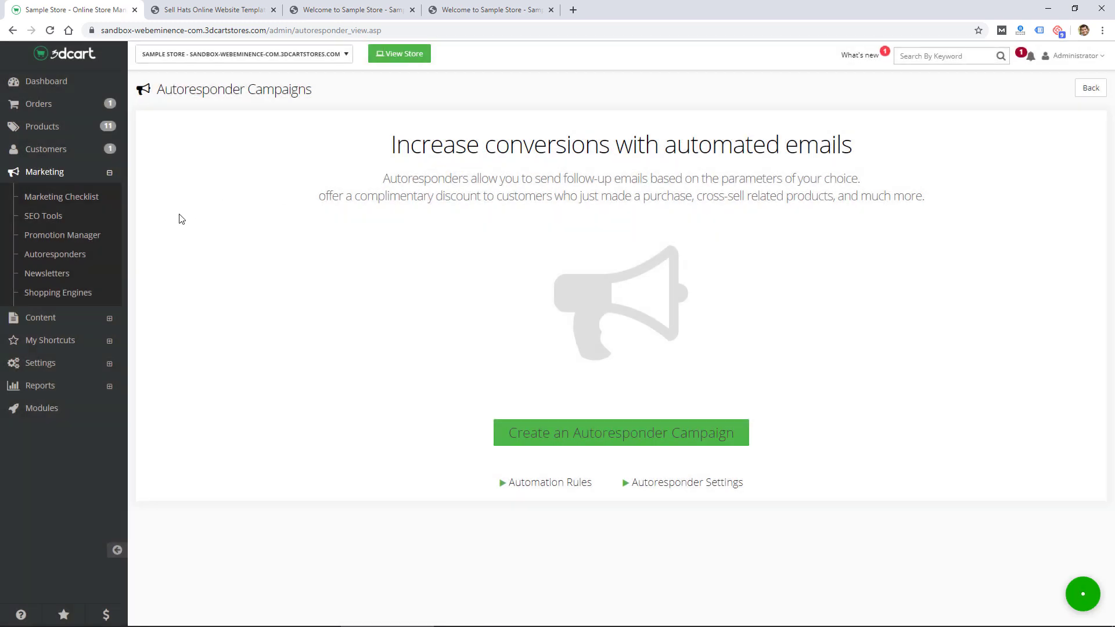
left_click(59, 273)
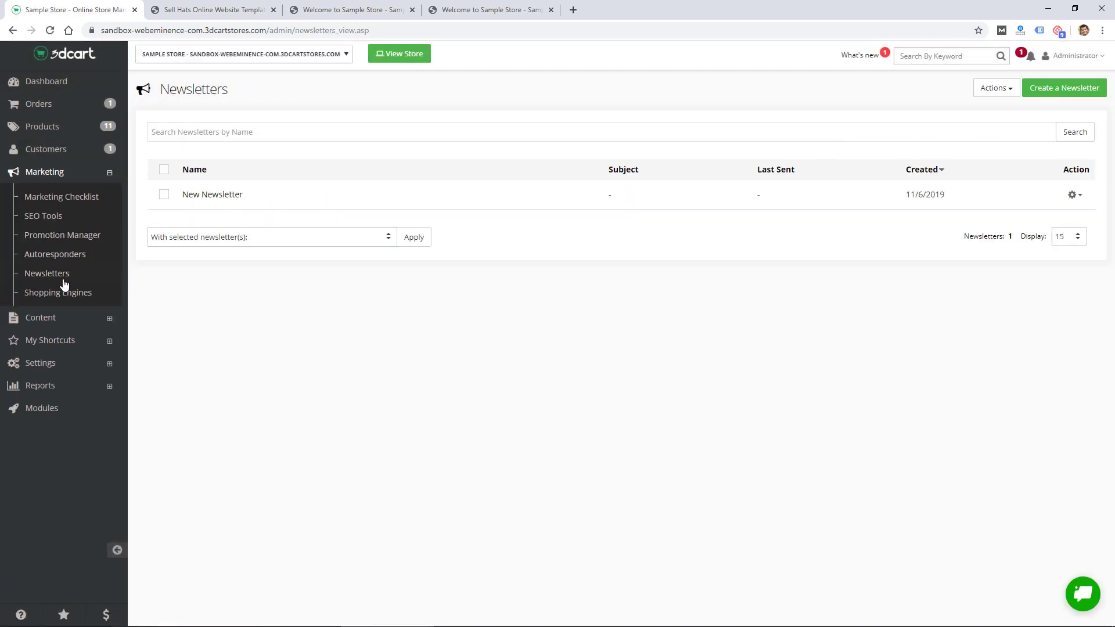
- View the Shopping Engines Plugins listing Google Shopping Feed, Shop.com, Bing and Godatafeed
left_click(65, 292)
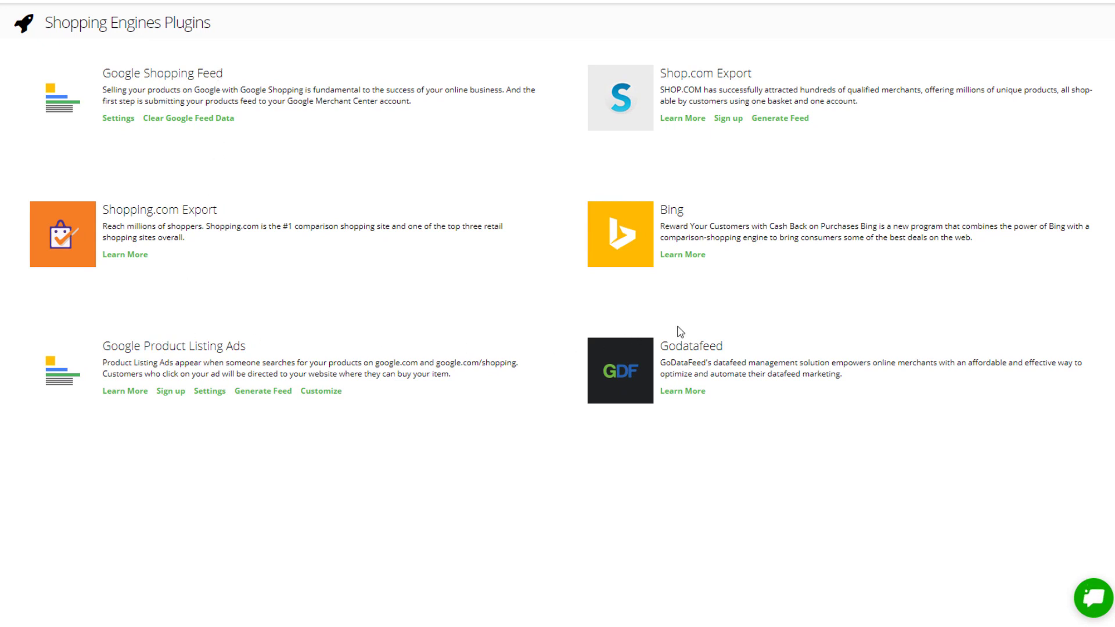
left_click(73, 454)
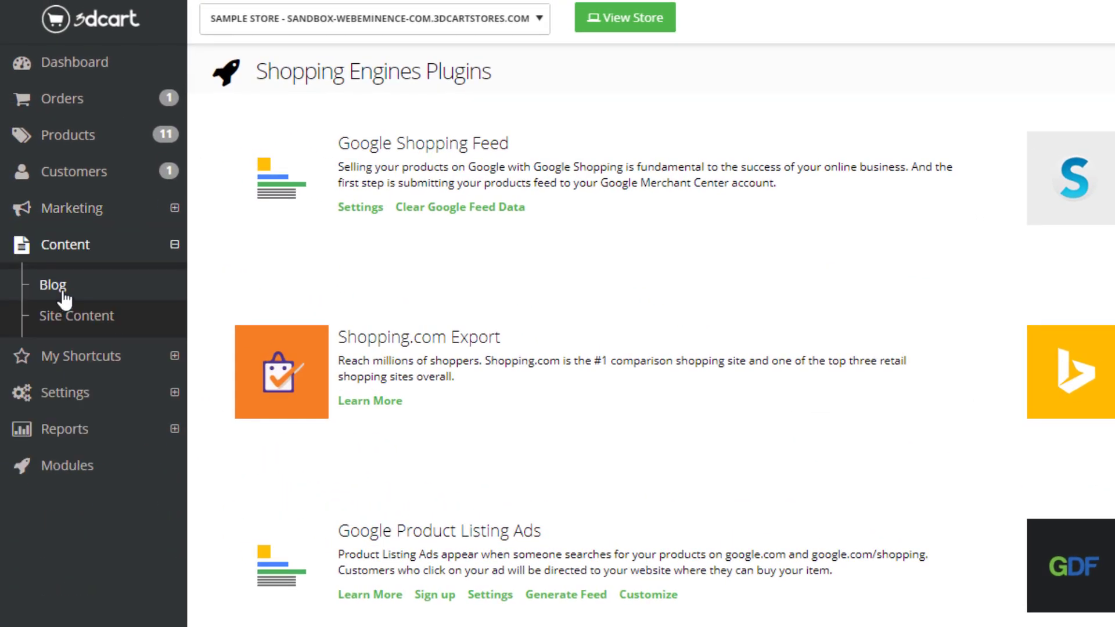
- Glance at the Hat Gang theme page, its demo store and the sample storefront
left_click(212, 10)
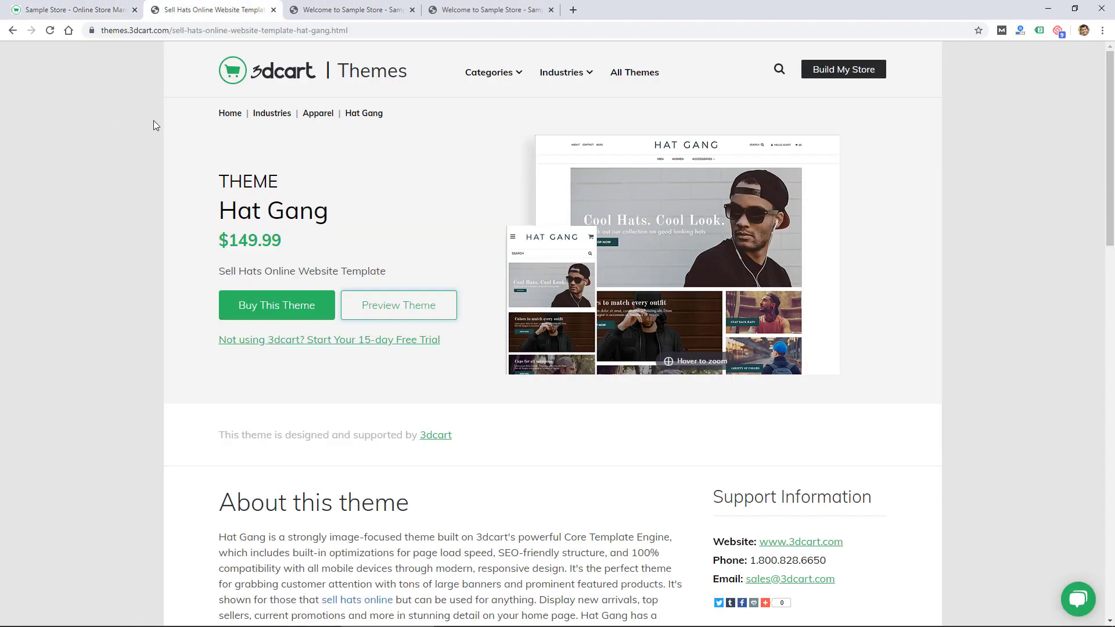
left_click(323, 13)
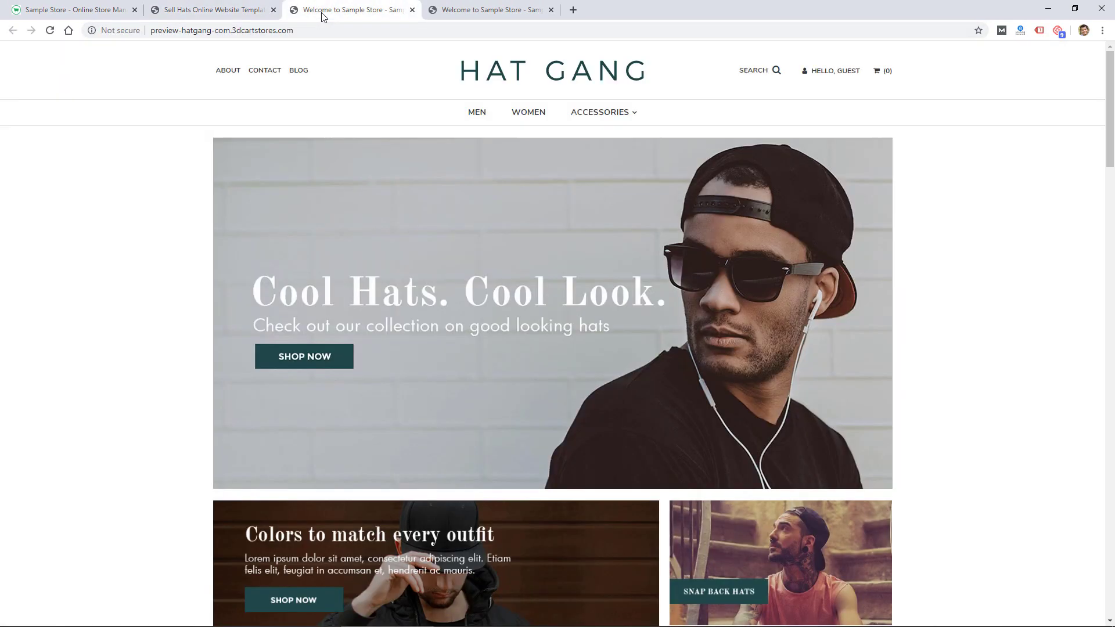
left_click(459, 12)
- View the storefront's Blog and About Us pages, then return to the store admin
left_click(479, 59)
scroll(369, 354, "down", 4)
scroll(370, 354, "up", 4)
left_click(254, 58)
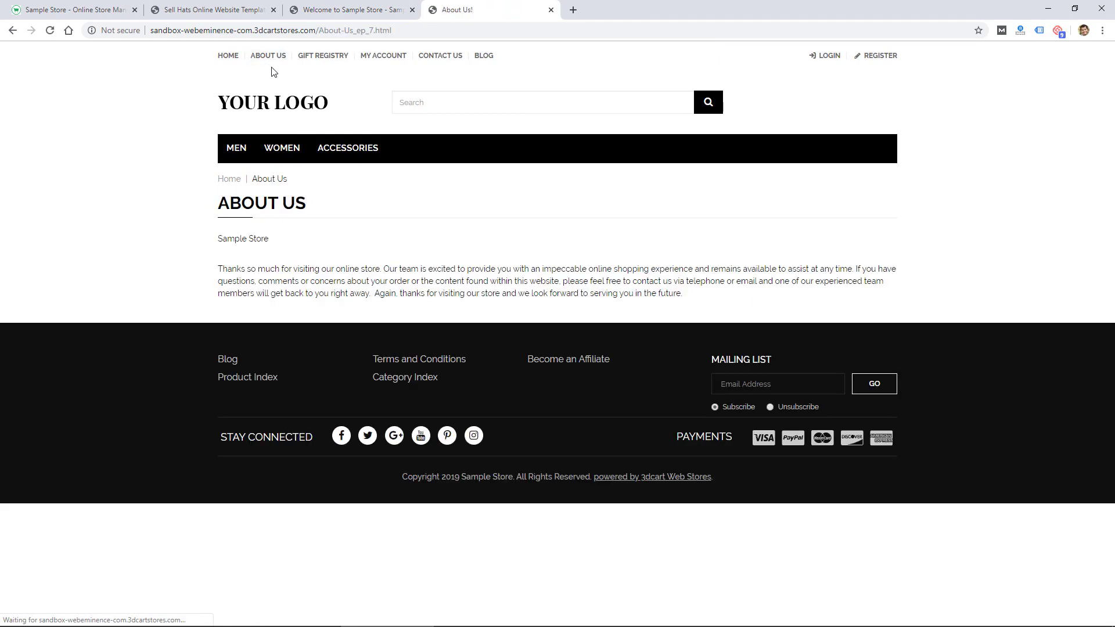
left_click(72, 9)
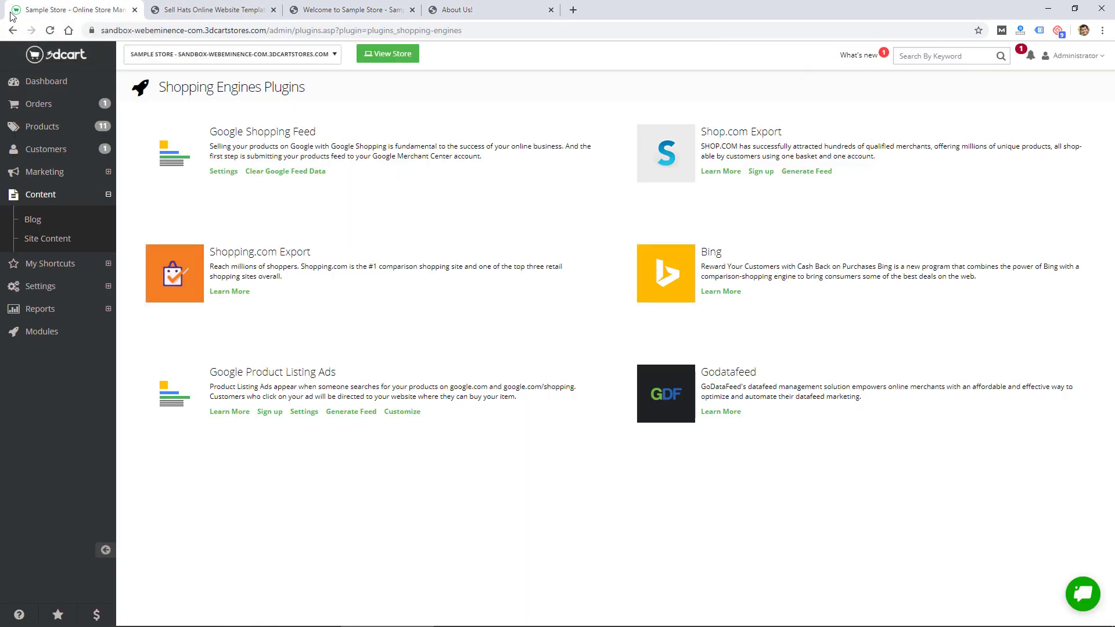
- Open the welcome blog article's edit page from Content > Blog and look it over
left_click(35, 223)
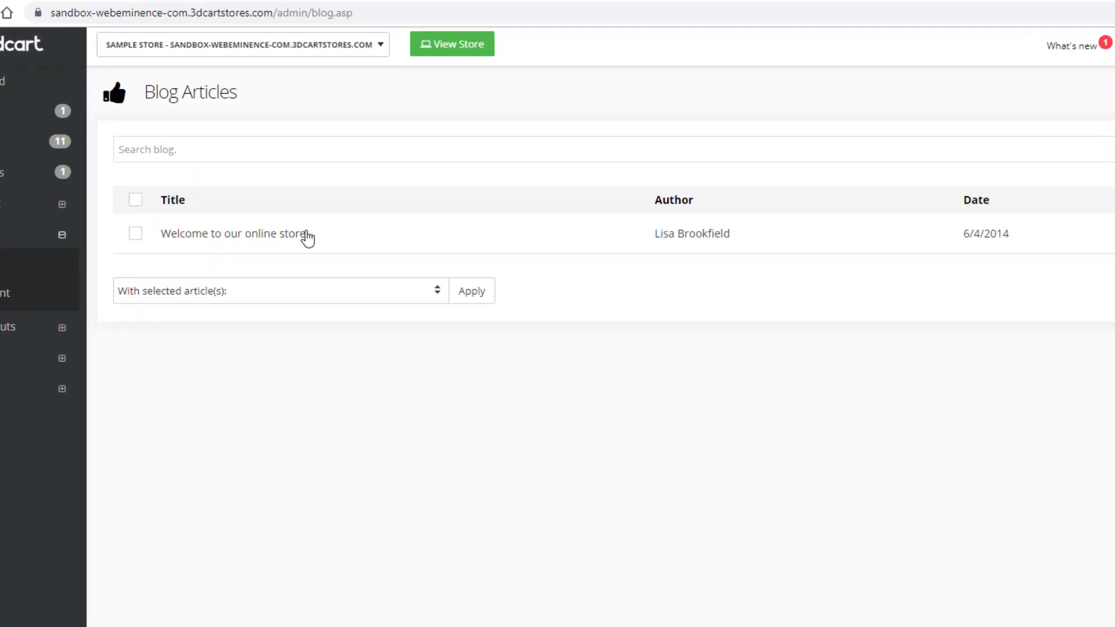
left_click(270, 321)
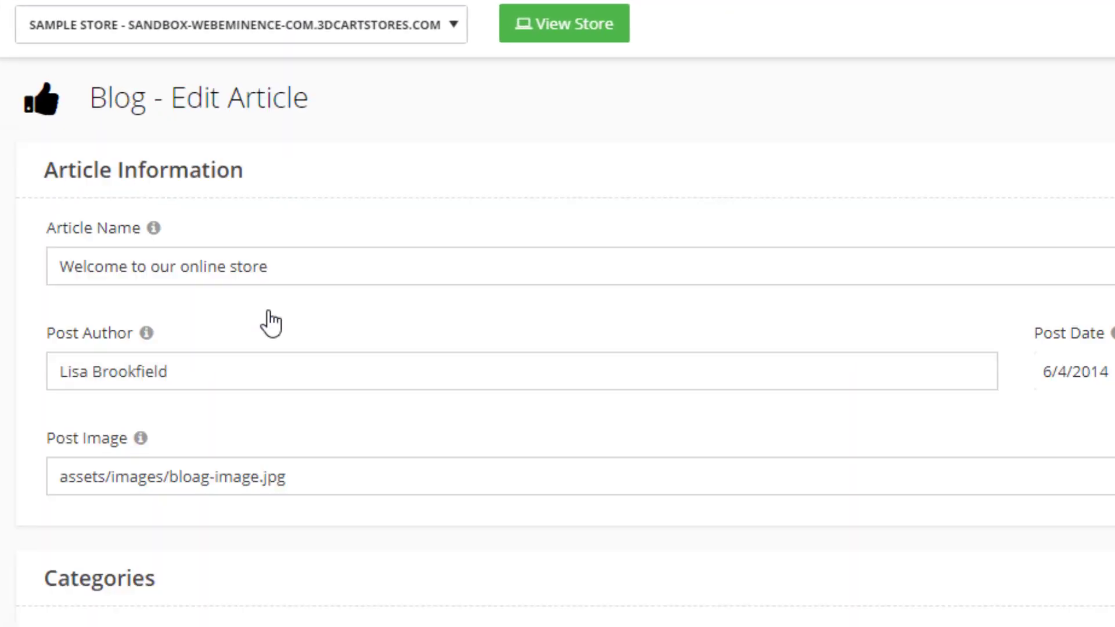
scroll(221, 339, "down", 10)
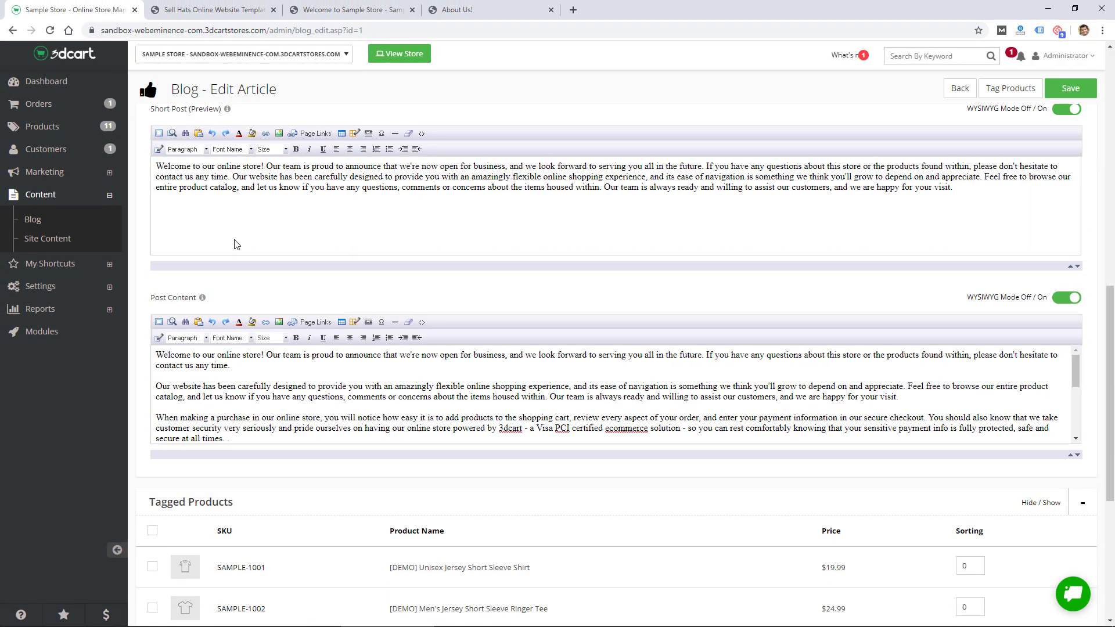
scroll(232, 250, "down", 5)
scroll(232, 290, "up", 9)
scroll(267, 386, "up", 2)
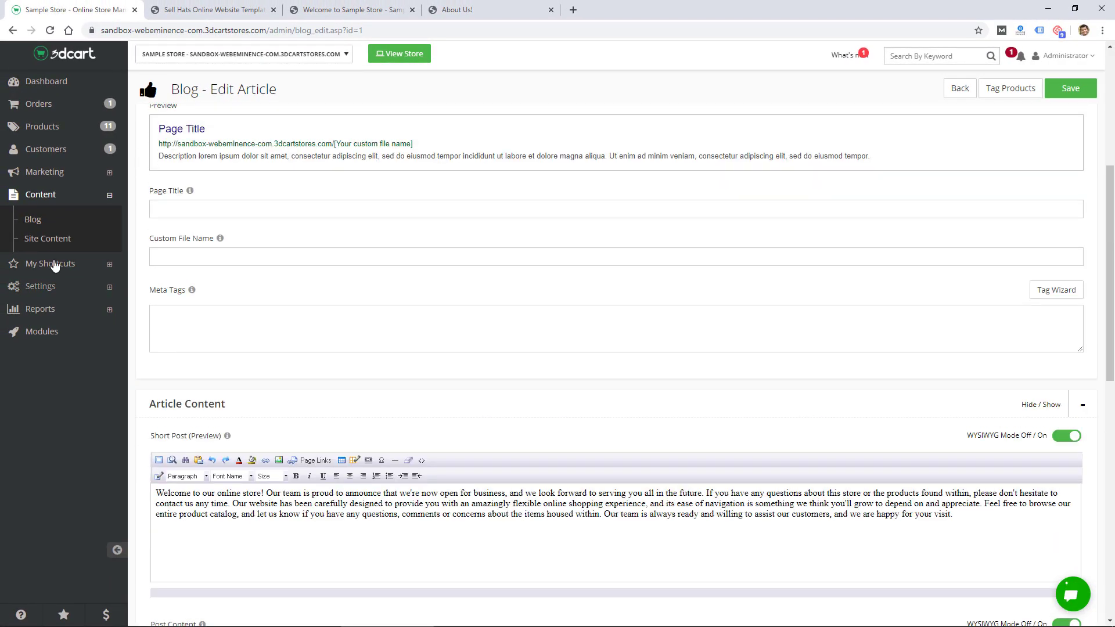
- Go to Site Content and open the Home Page content settings
left_click(51, 249)
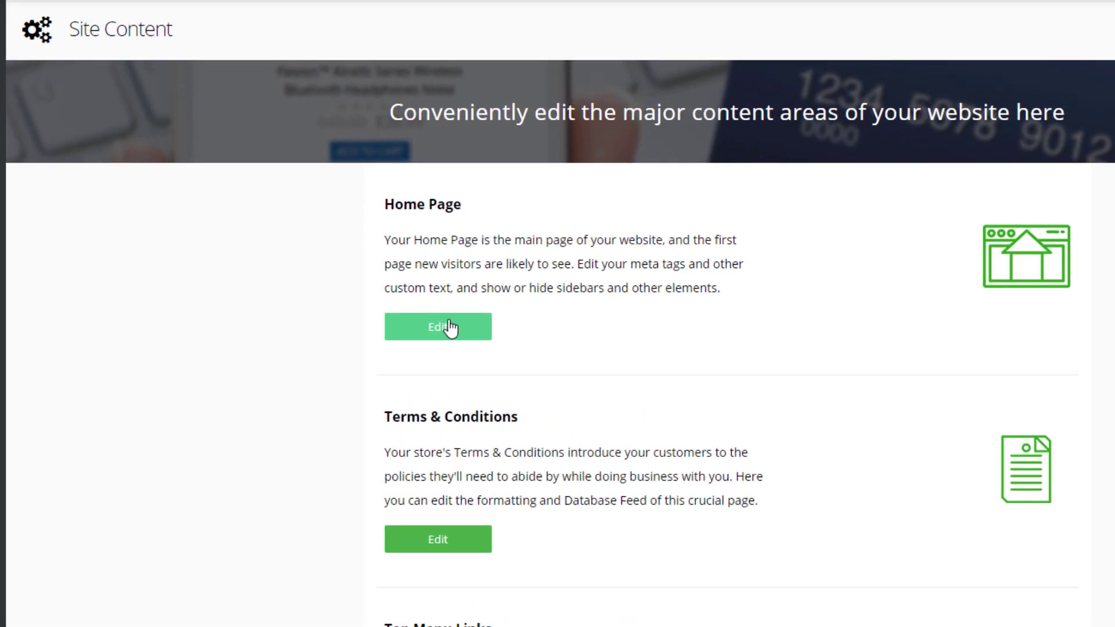
scroll(450, 328, "down", 2)
scroll(433, 385, "down", 3)
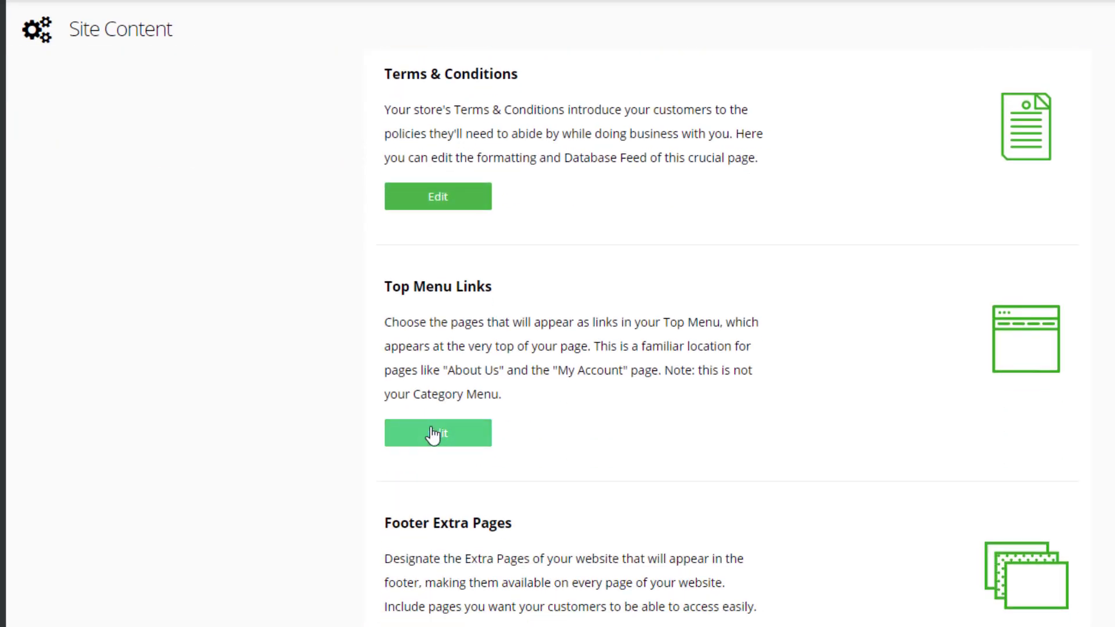
scroll(447, 523, "down", 2)
scroll(447, 544, "down", 2)
scroll(428, 366, "up", 10)
left_click(456, 330)
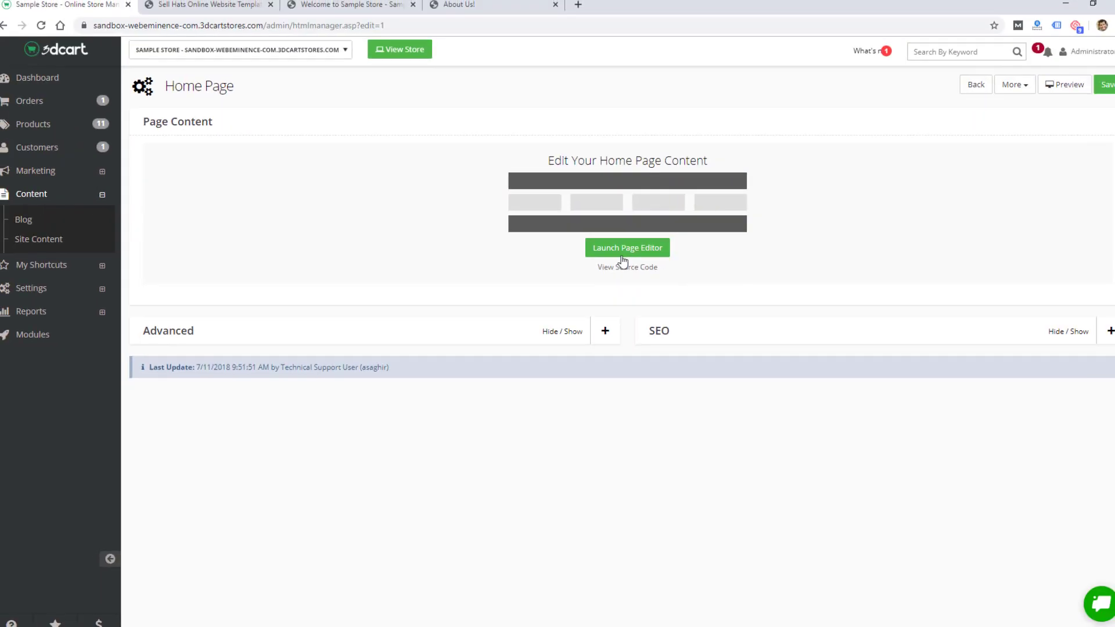
- Launch the home page in the visual page editor and scroll through it
left_click(734, 262)
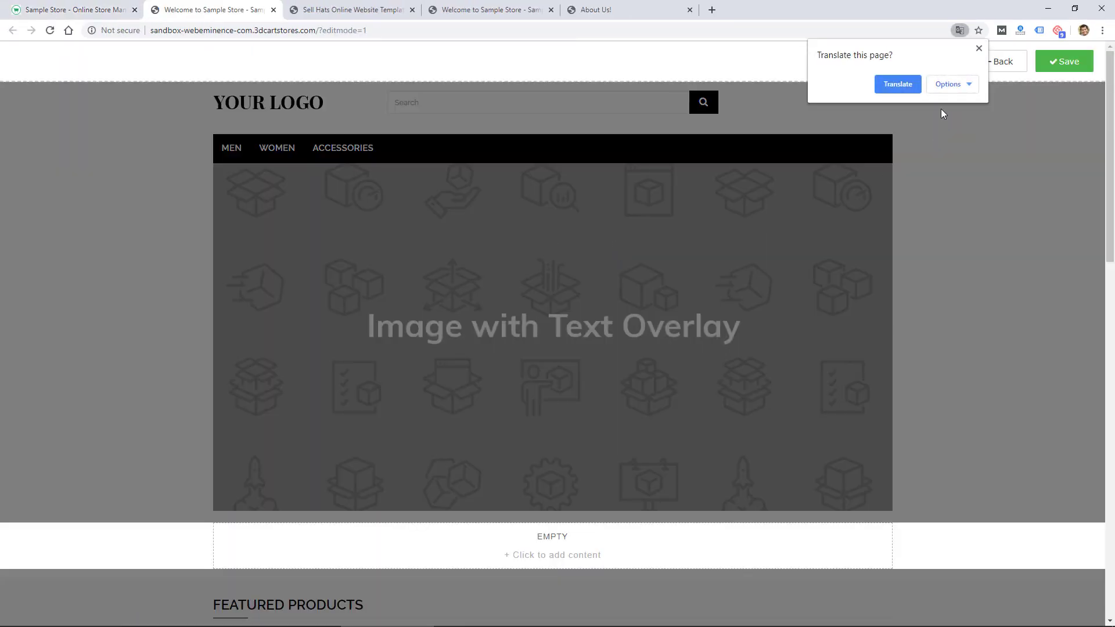
left_click(978, 48)
scroll(563, 302, "down", 6)
scroll(552, 192, "up", 1)
scroll(317, 299, "down", 10)
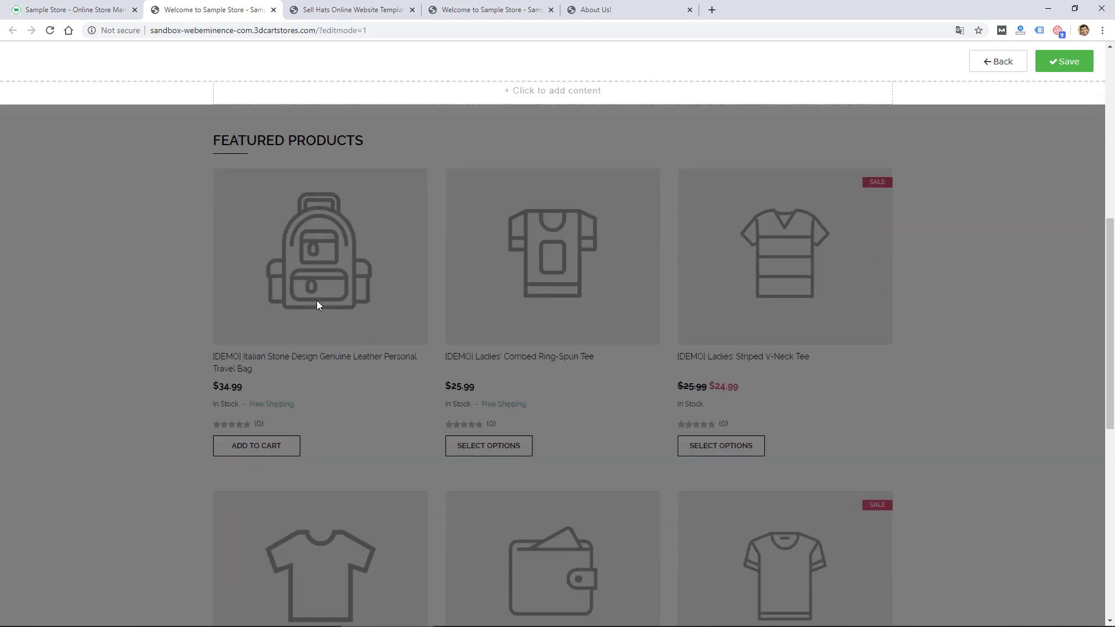
scroll(318, 304, "up", 15)
scroll(581, 203, "down", 6)
scroll(510, 367, "down", 9)
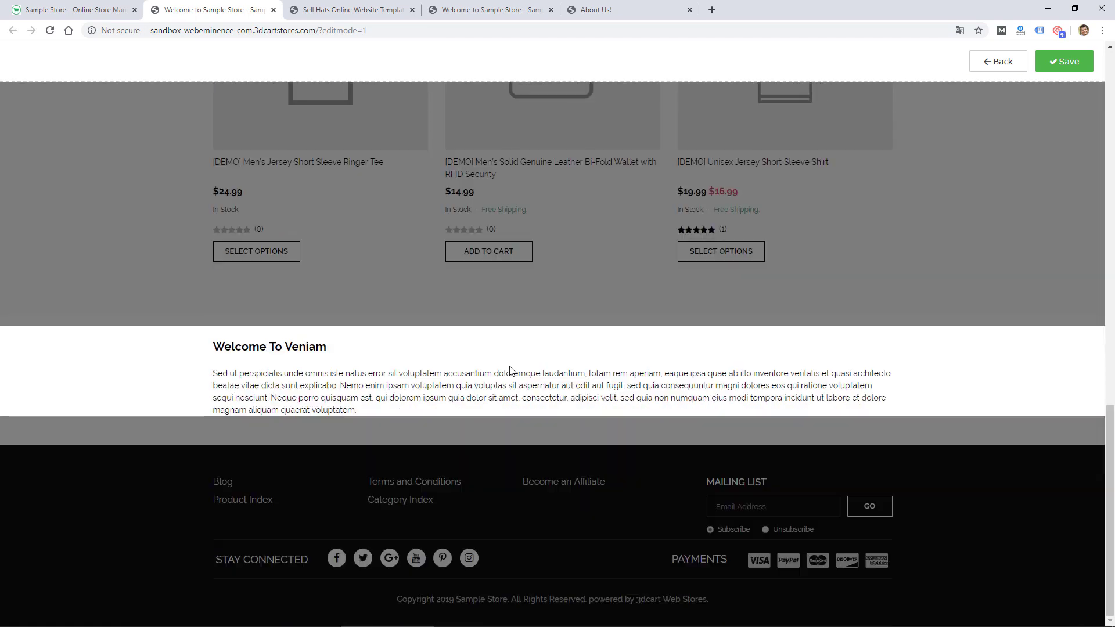
- Select the Welcome To Veniam paragraph and the empty section to see their editing options
left_click(293, 380)
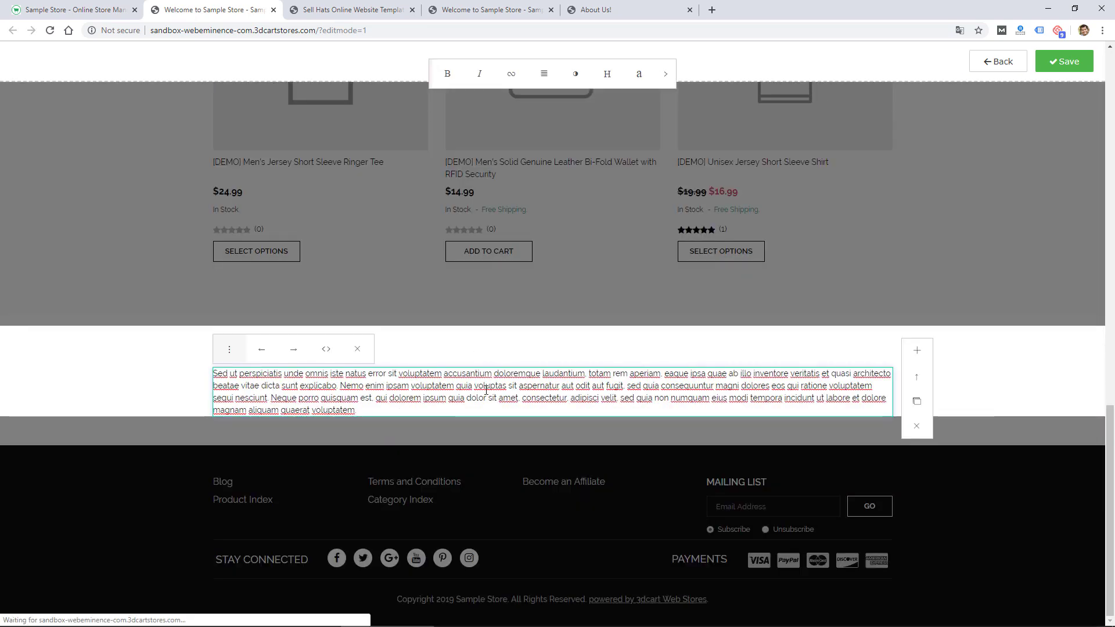
scroll(442, 430, "up", 12)
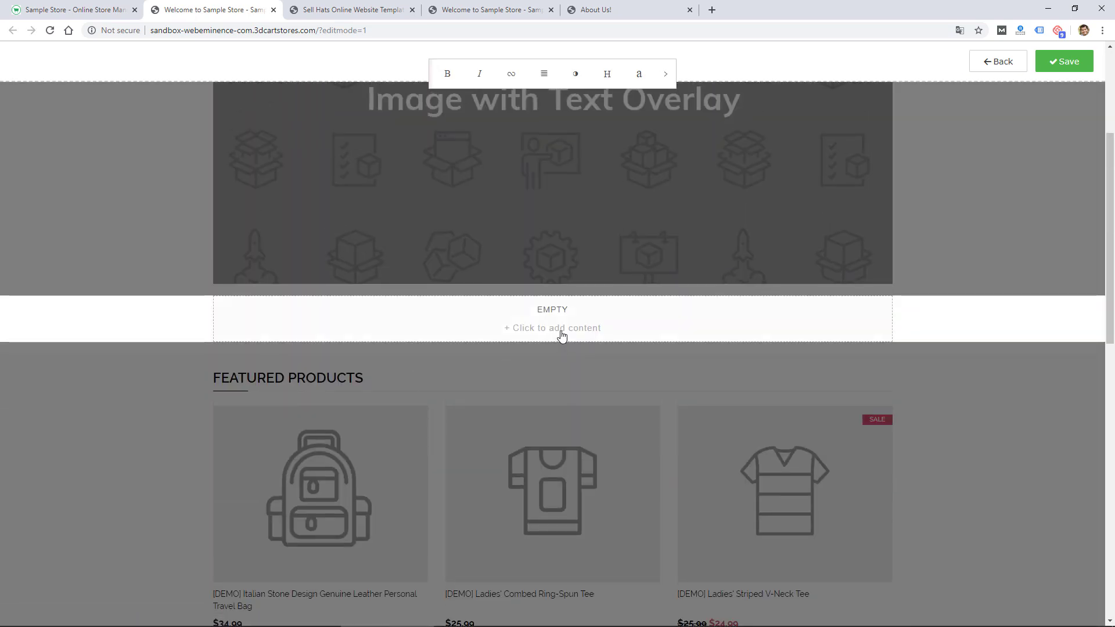
left_click(562, 336)
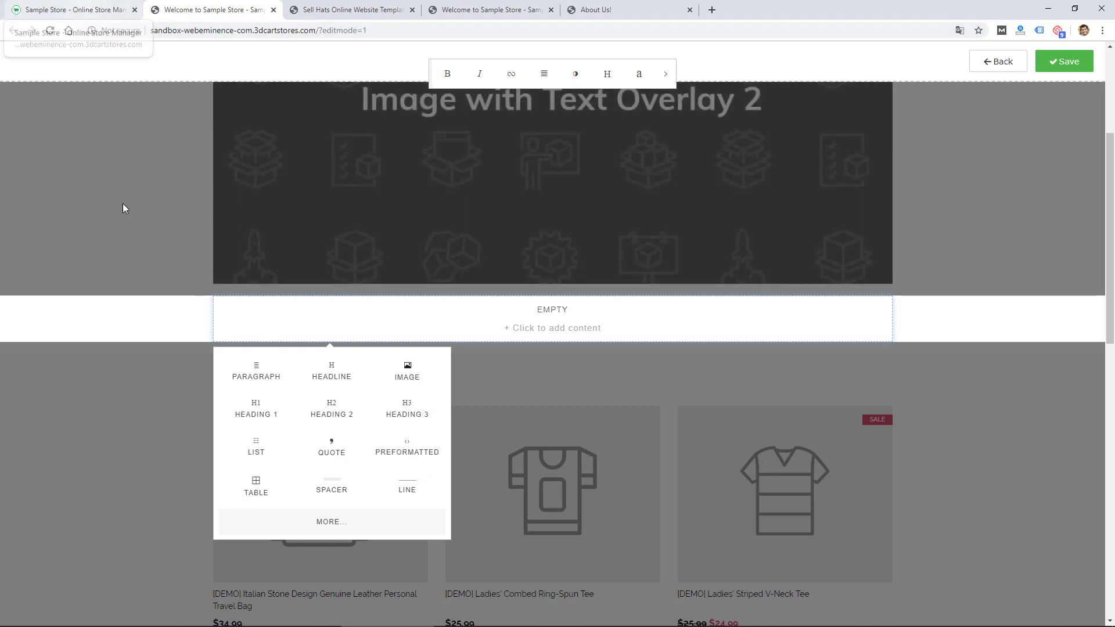
scroll(122, 238, "up", 4)
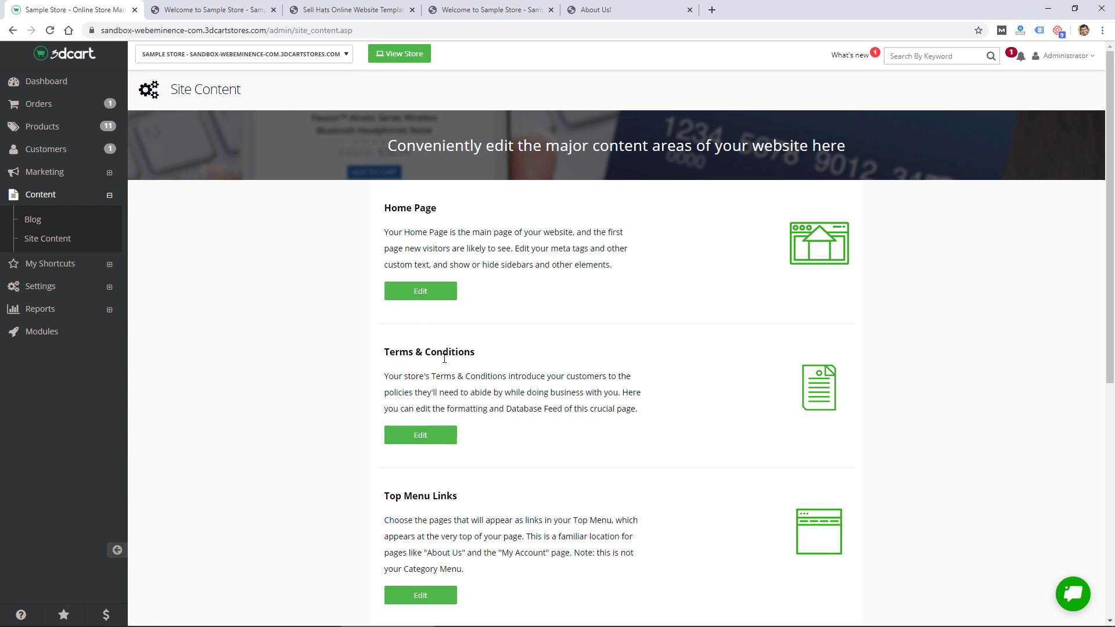
- Open the Top Menu Links and preview the About Us page on the storefront
scroll(428, 298, "down", 3)
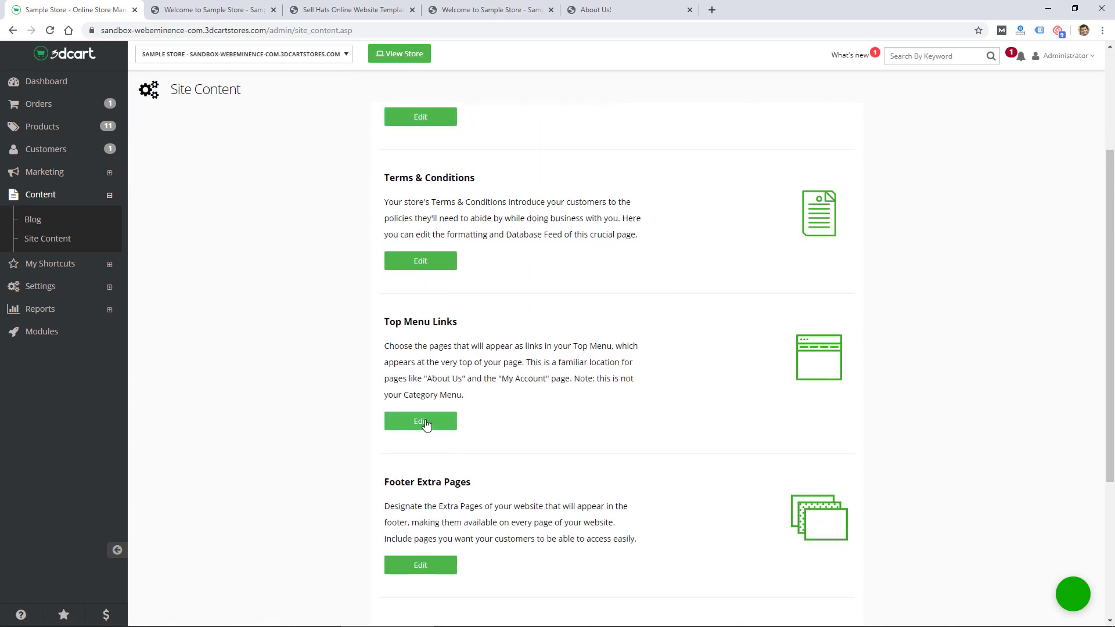
left_click(424, 423)
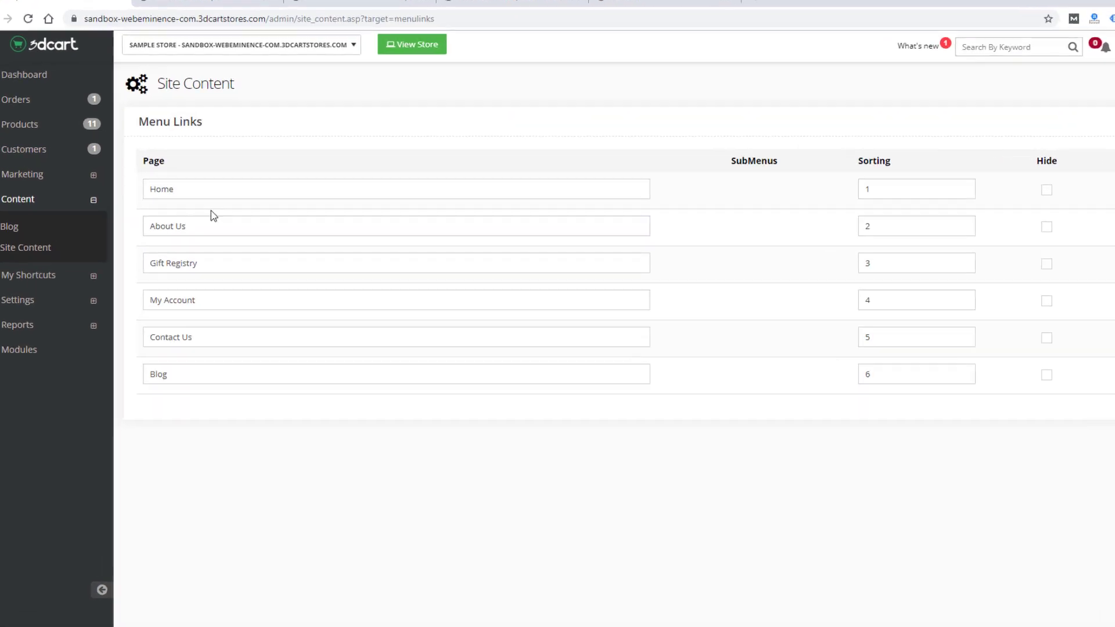
left_click(216, 226)
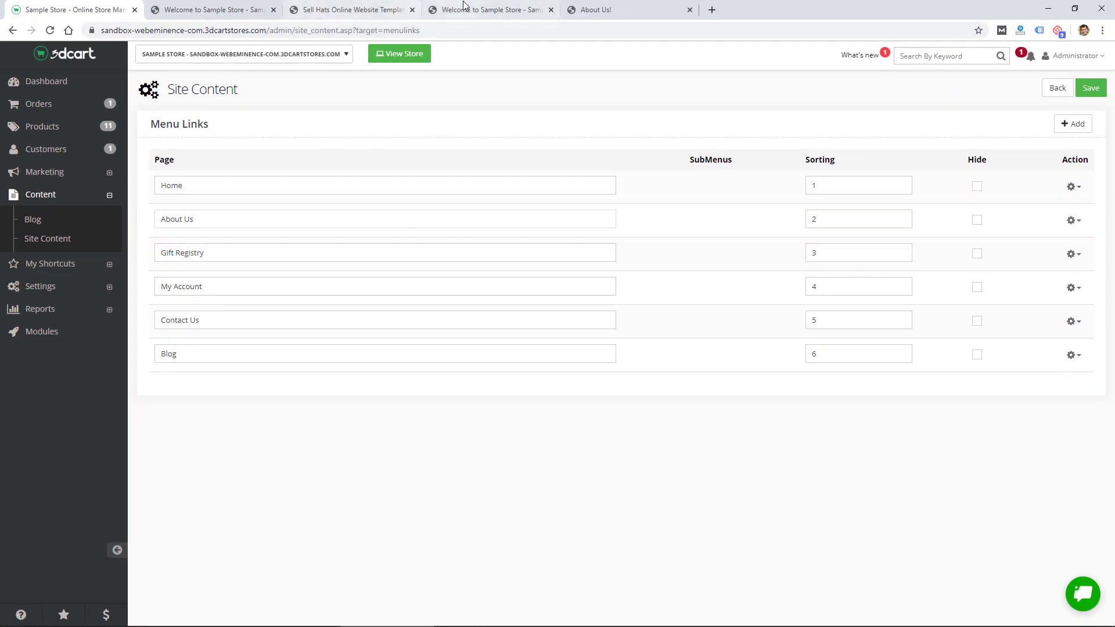
left_click(464, 5)
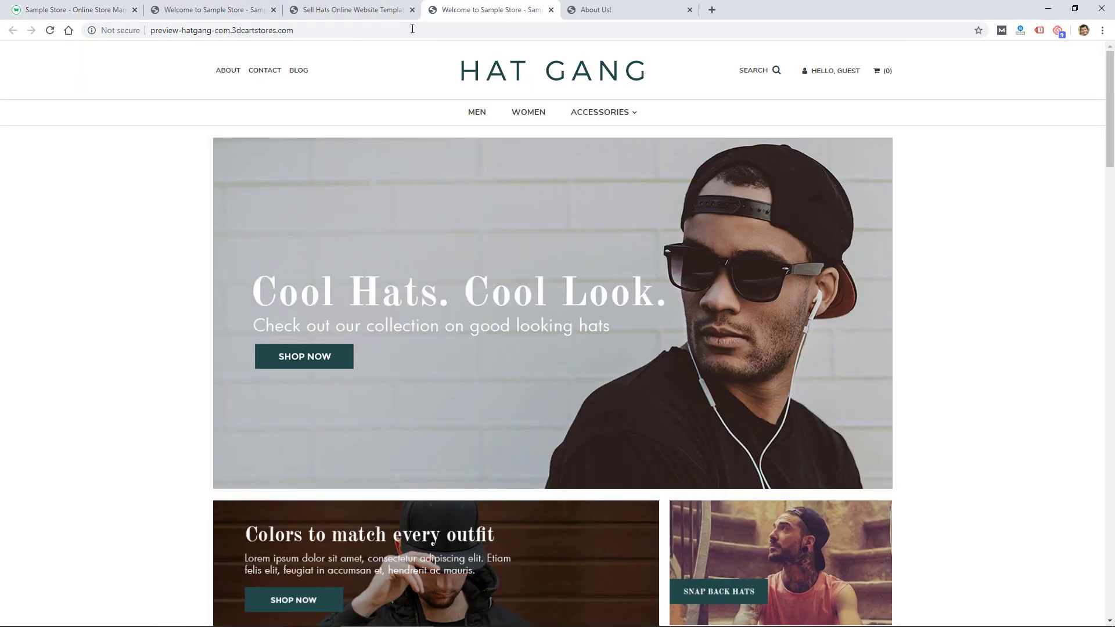
left_click(580, 10)
left_click(551, 10)
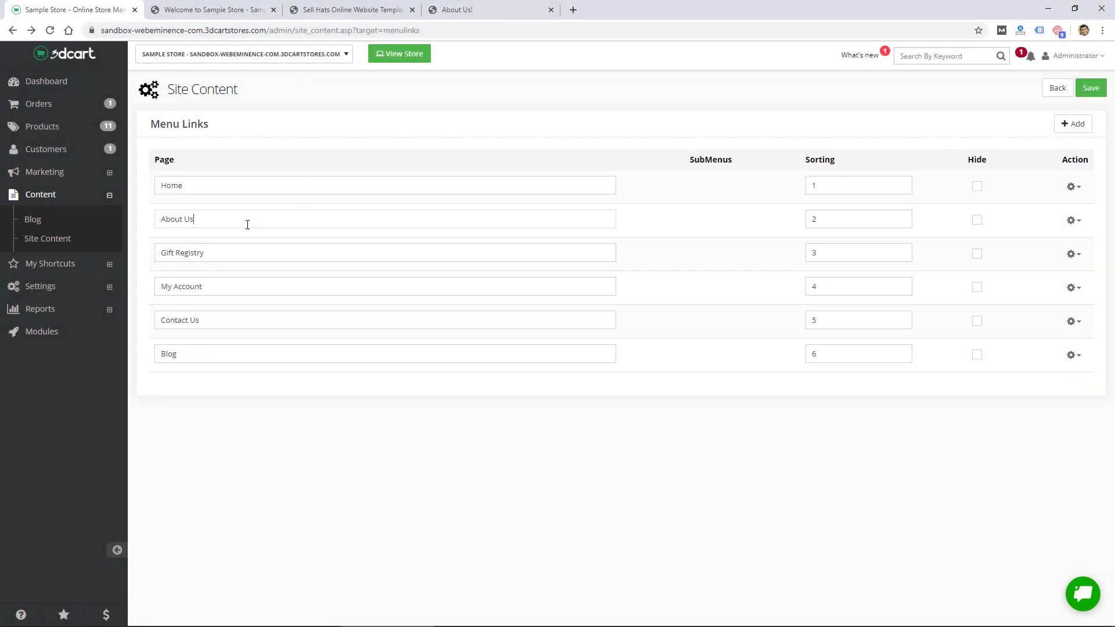
left_click(248, 224)
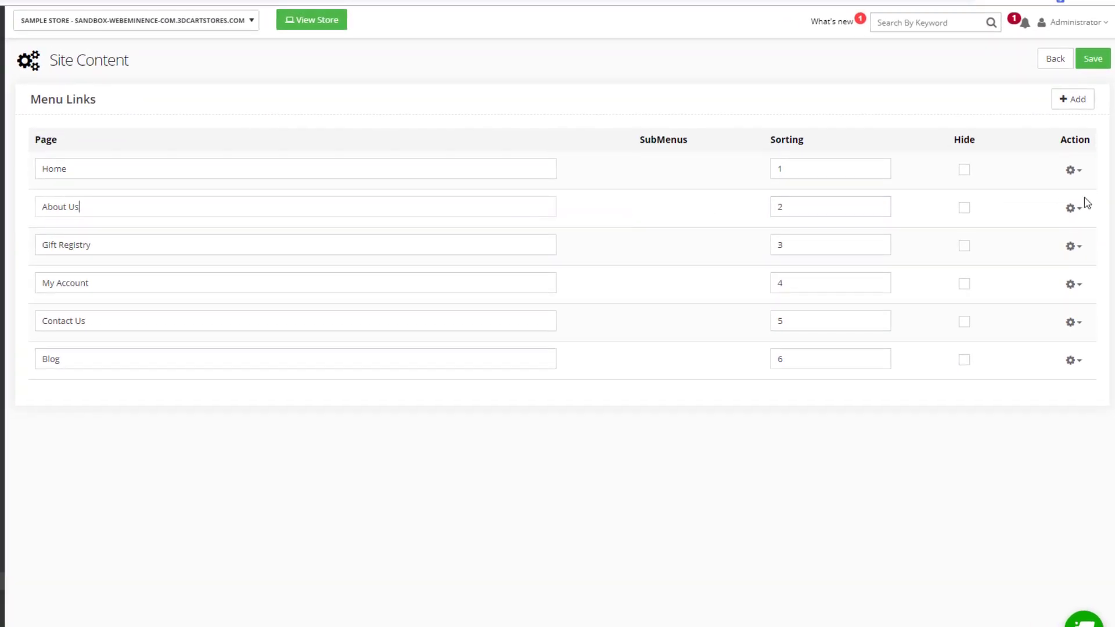
- Edit the About Us page content, toggling the WYSIWYG HTML view off and on
left_click(1076, 211)
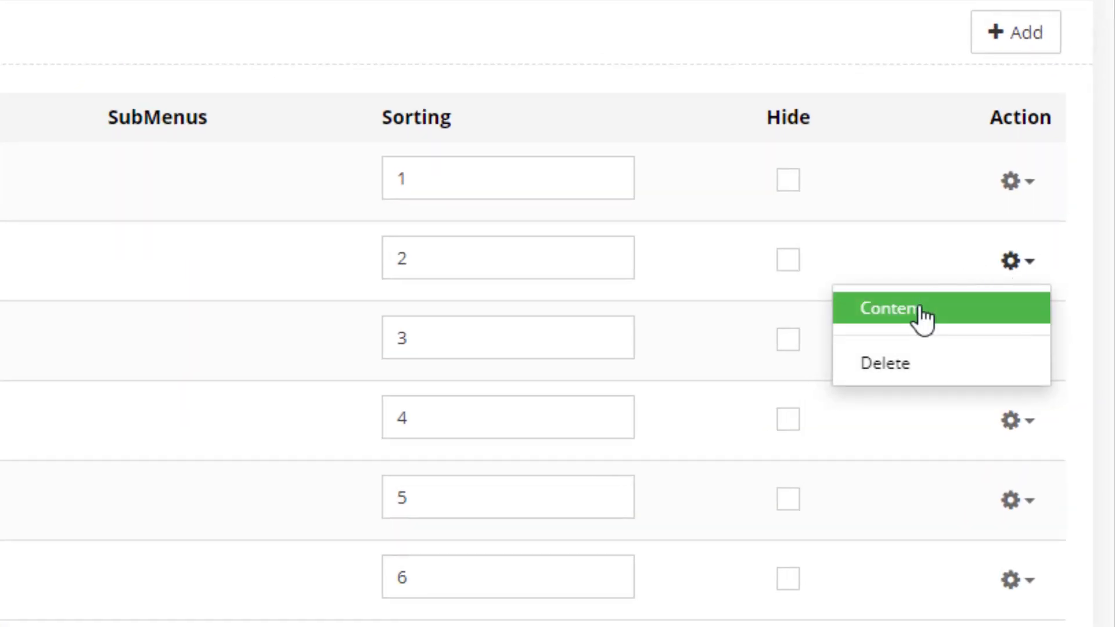
left_click(921, 317)
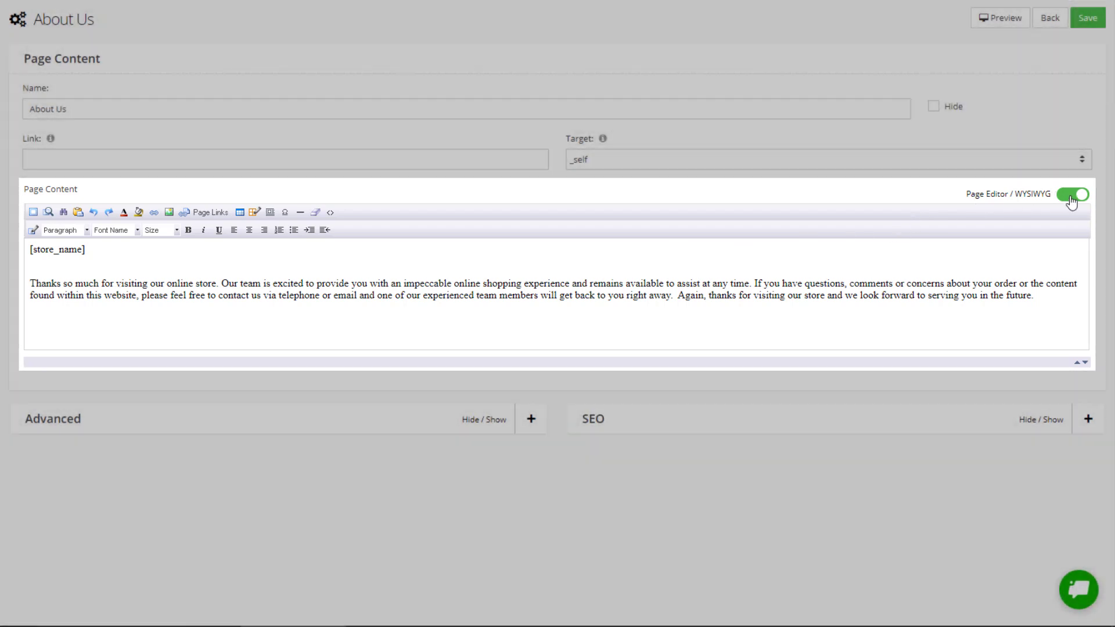
left_click(1073, 195)
left_click(1074, 198)
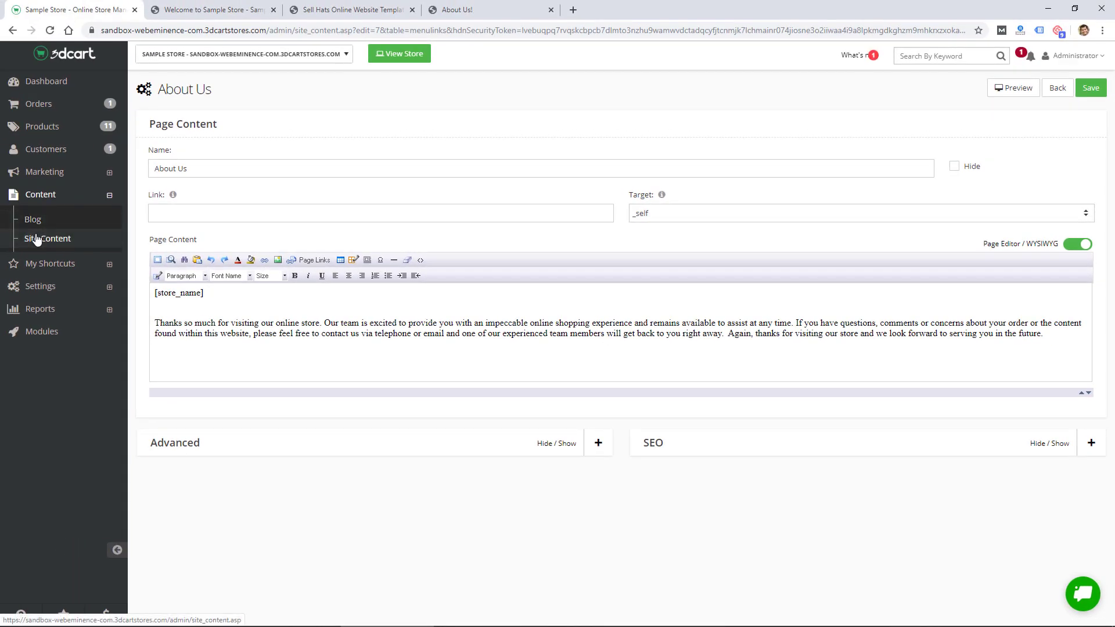
left_click(36, 238)
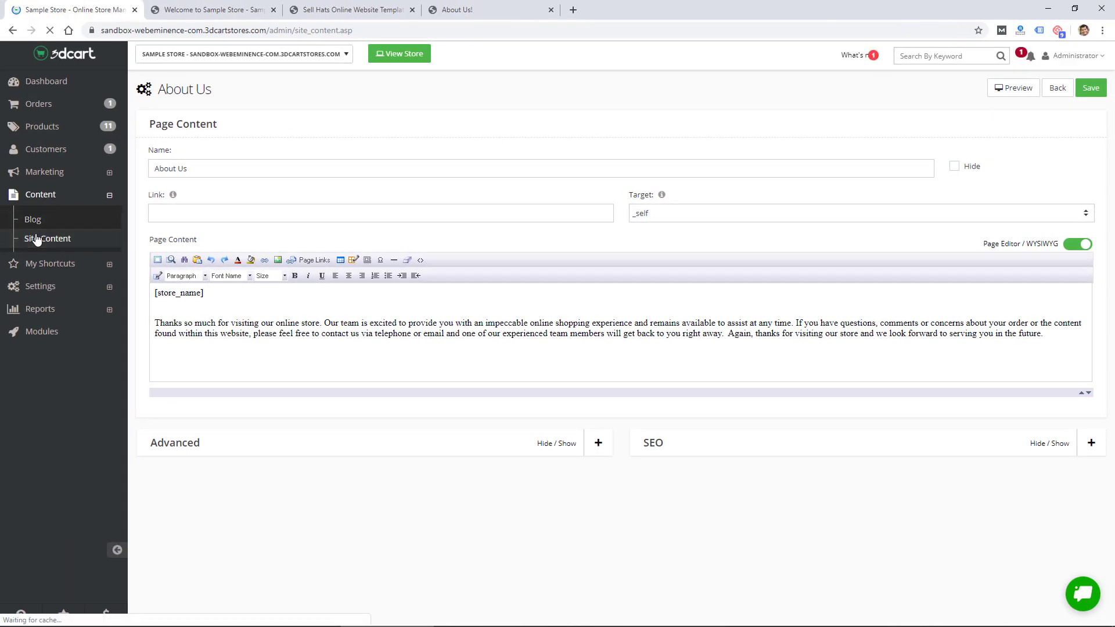
- Look at the shortcuts page, then open Settings > General > Store Settings
scroll(231, 292, "down", 6)
left_click(60, 263)
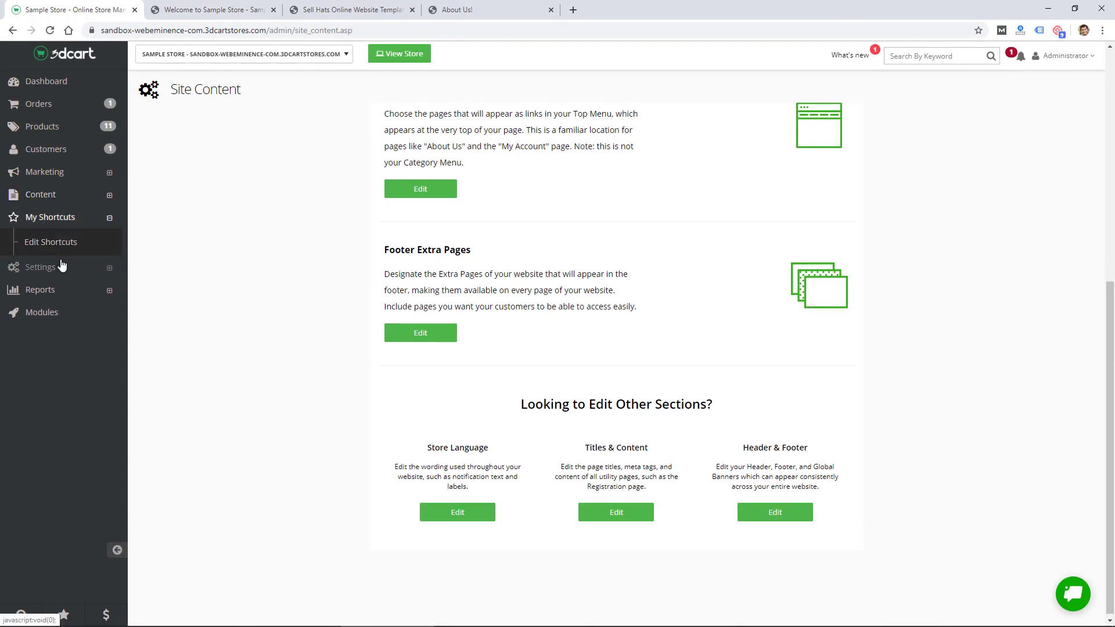
left_click(78, 241)
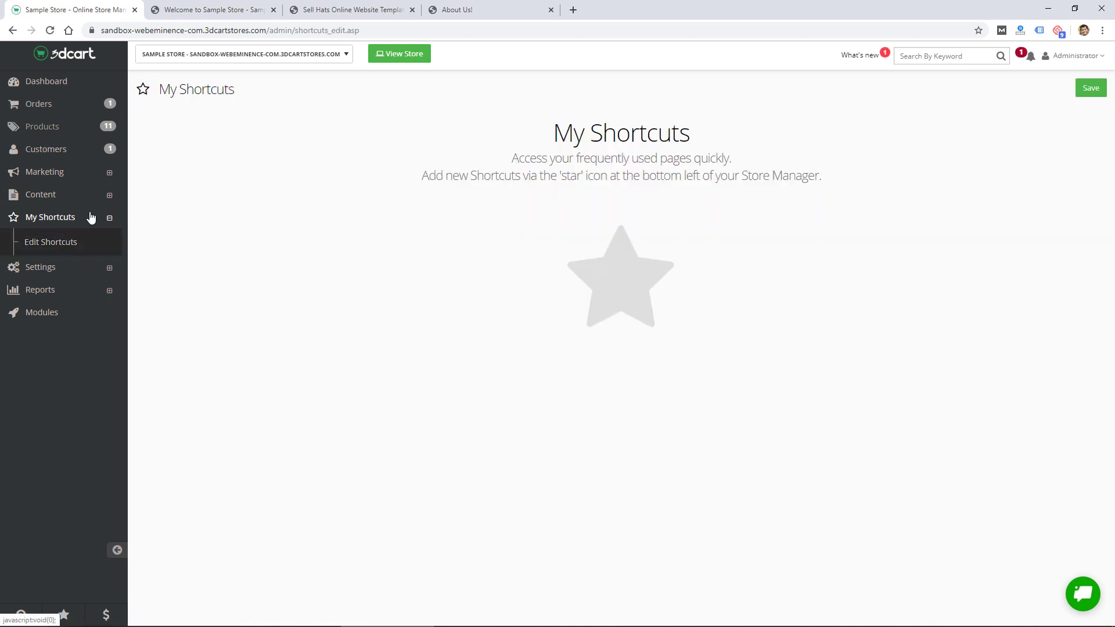
left_click(52, 268)
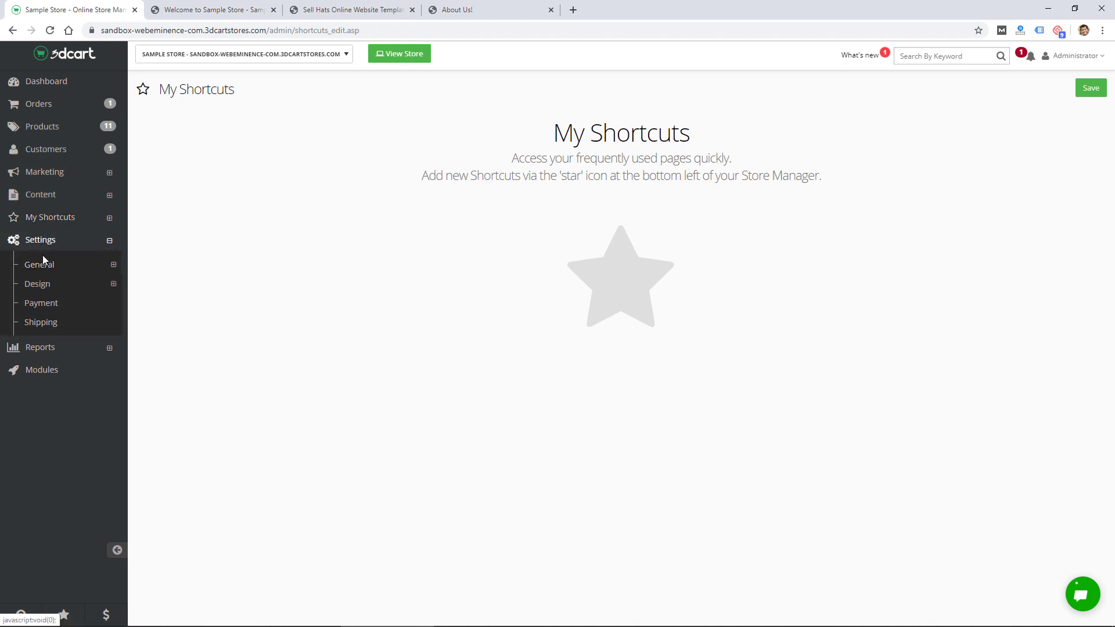
left_click(42, 262)
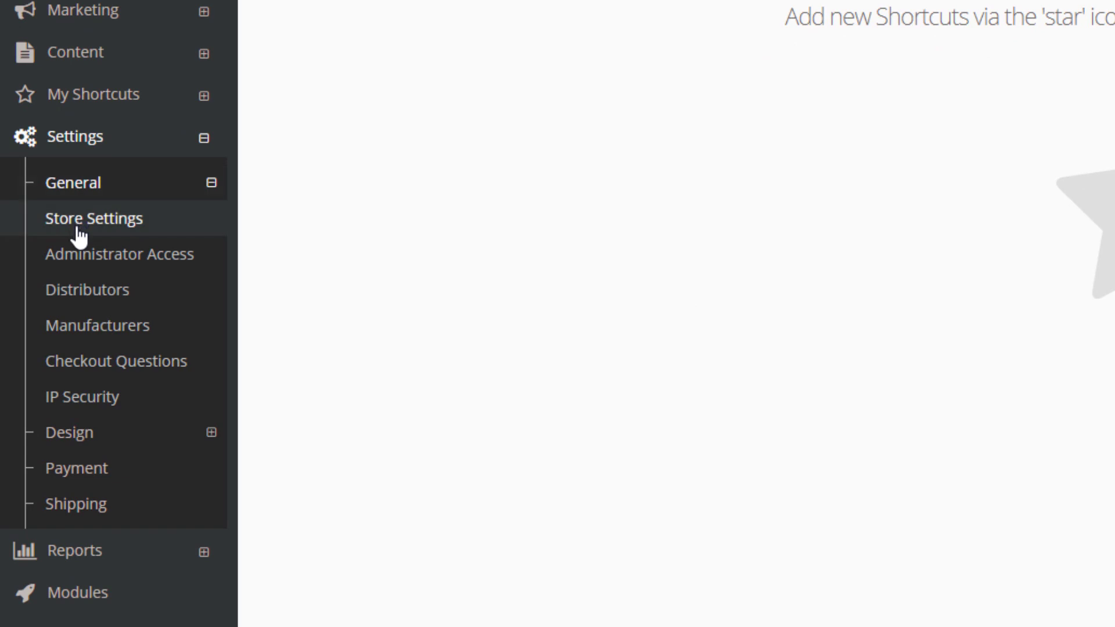
left_click(102, 227)
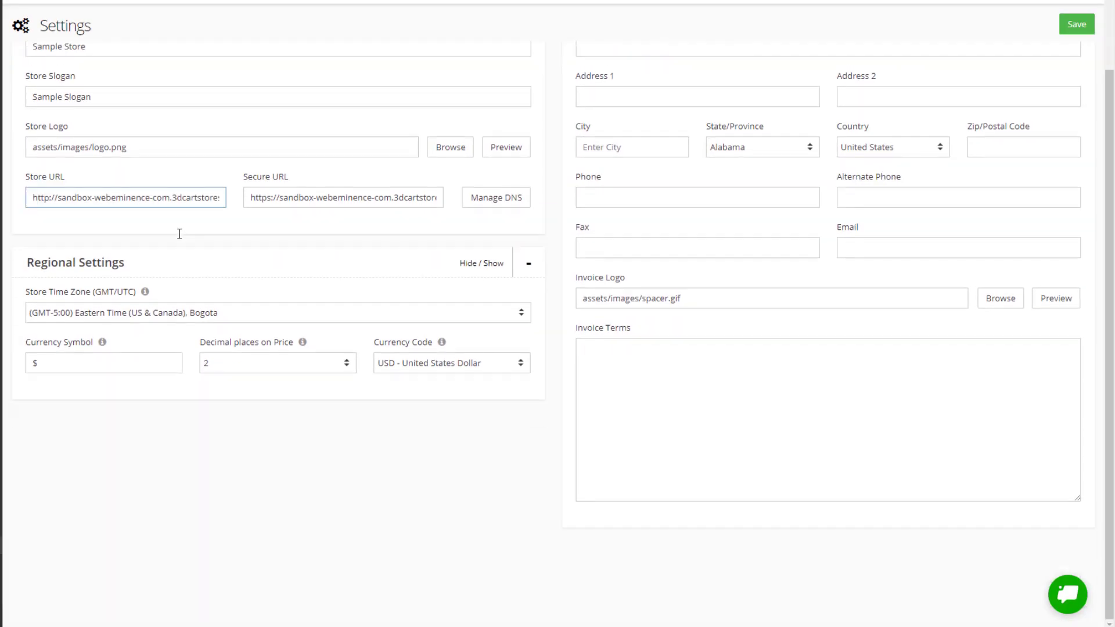
- Browse the Display Options, Checkout and general store settings tabs
scroll(180, 234, "up", 2)
left_click(139, 61)
scroll(291, 182, "down", 9)
scroll(238, 138, "up", 2)
scroll(238, 138, "up", 7)
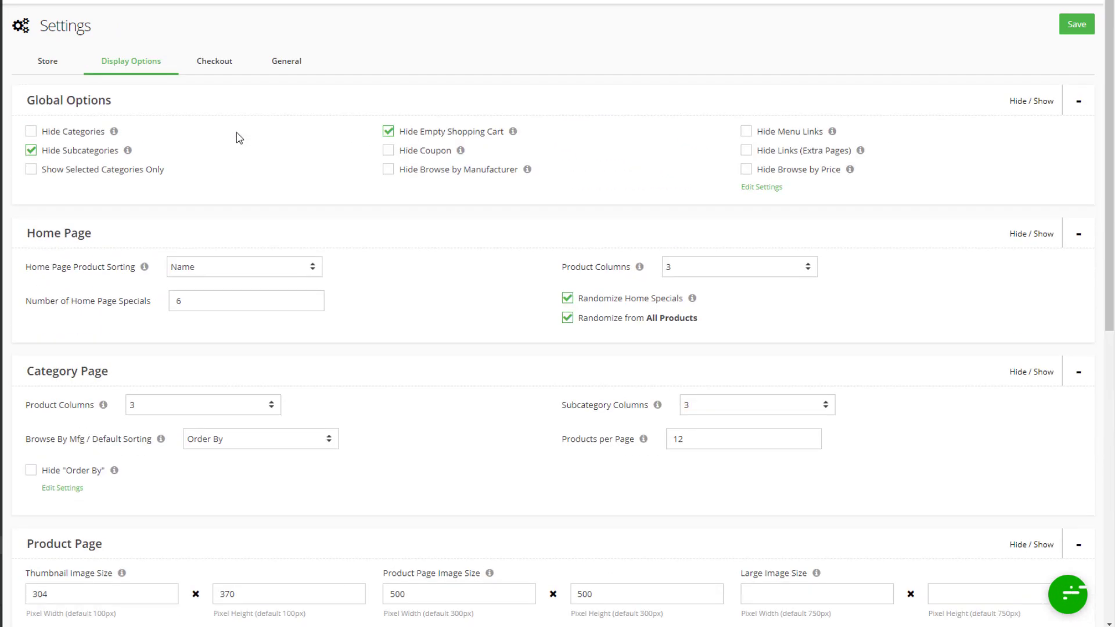
left_click(206, 69)
scroll(336, 169, "down", 5)
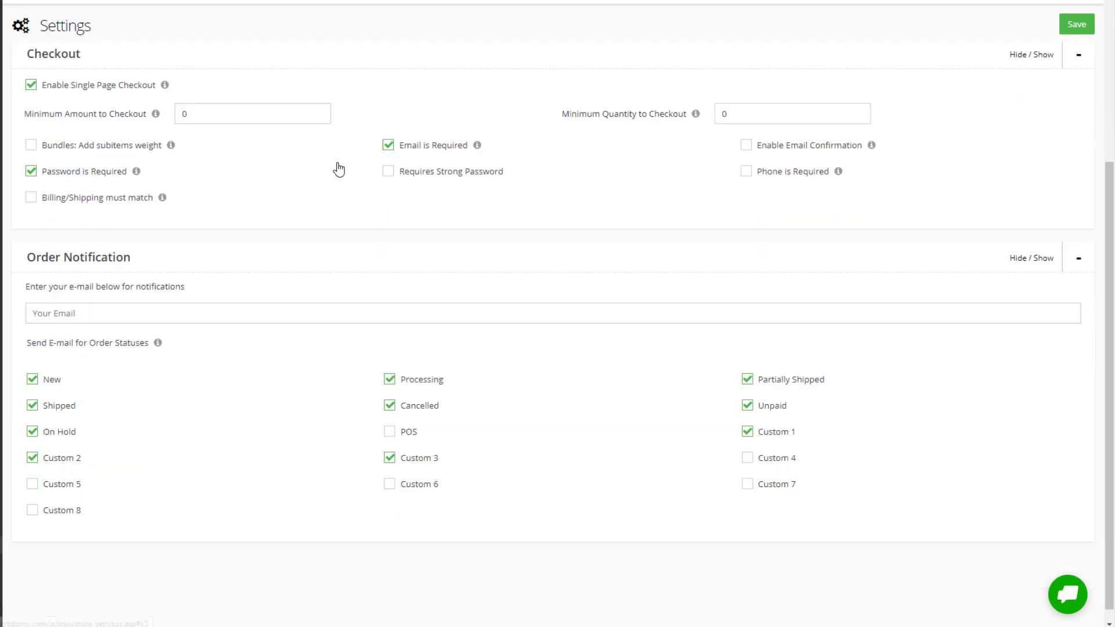
scroll(302, 88, "up", 5)
left_click(286, 64)
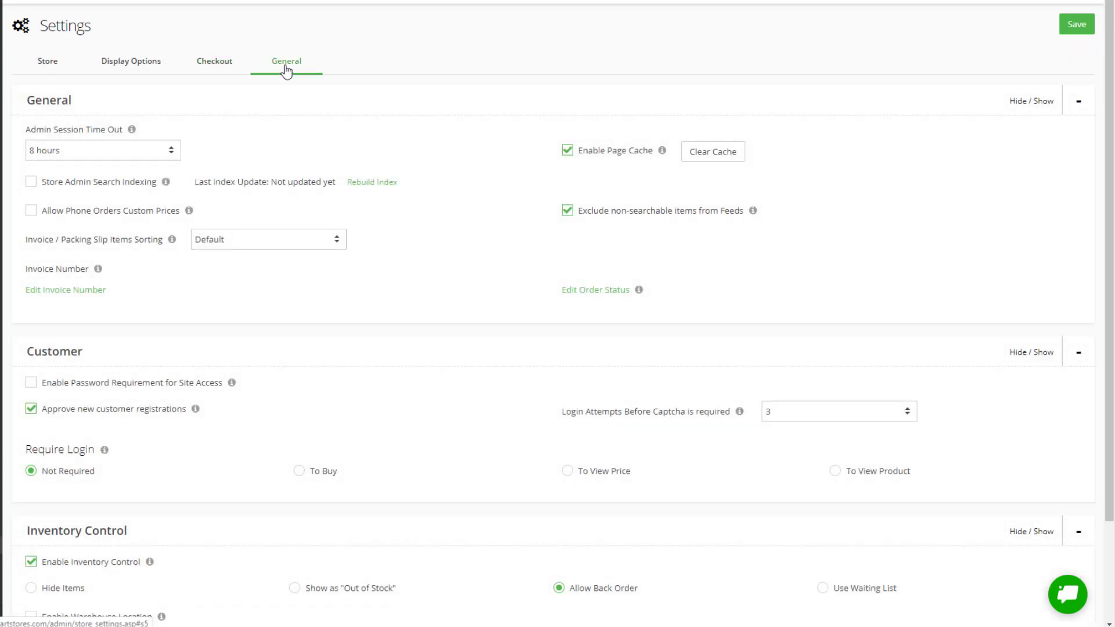
scroll(179, 256, "down", 2)
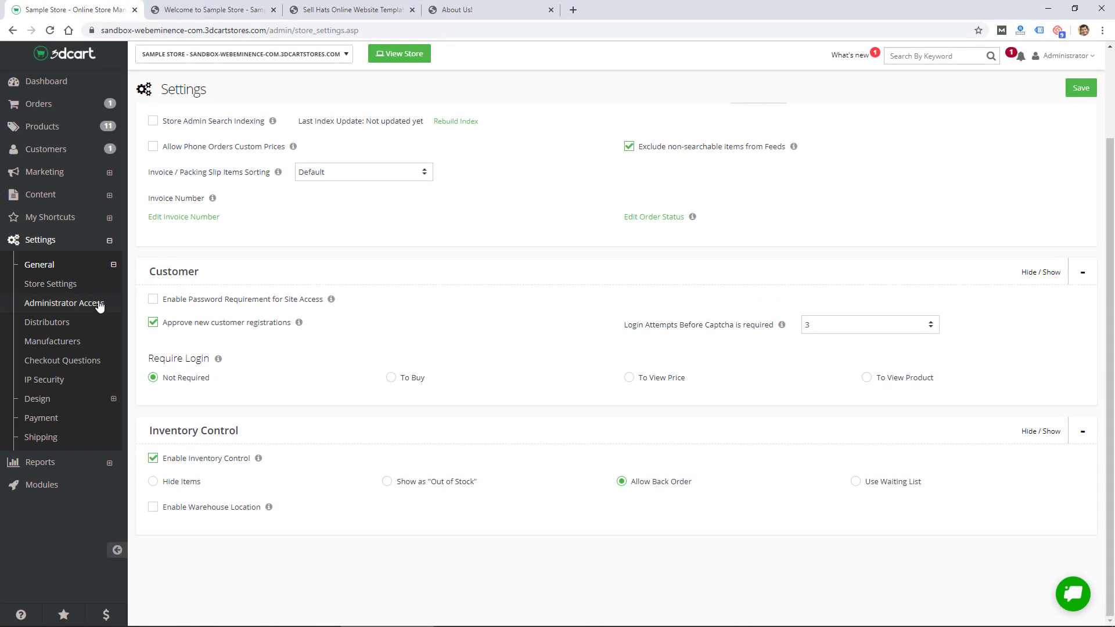
- Reopen the Store Settings form showing Sample Store, Sample Slogan and US dollar currency
left_click(41, 265)
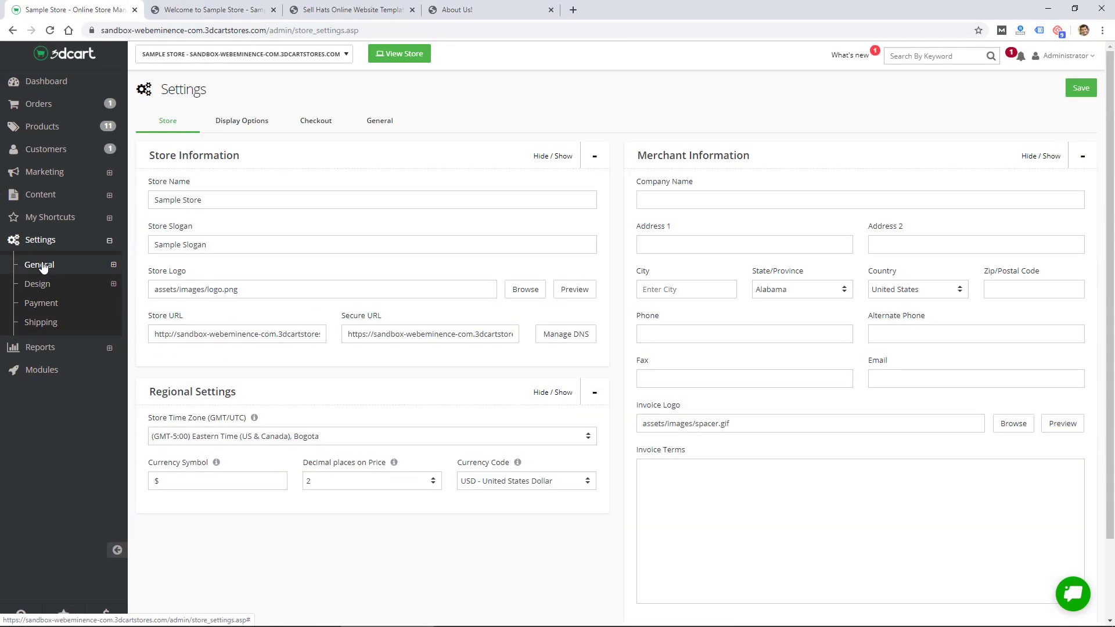
left_click(40, 266)
left_click(41, 265)
left_click(25, 271)
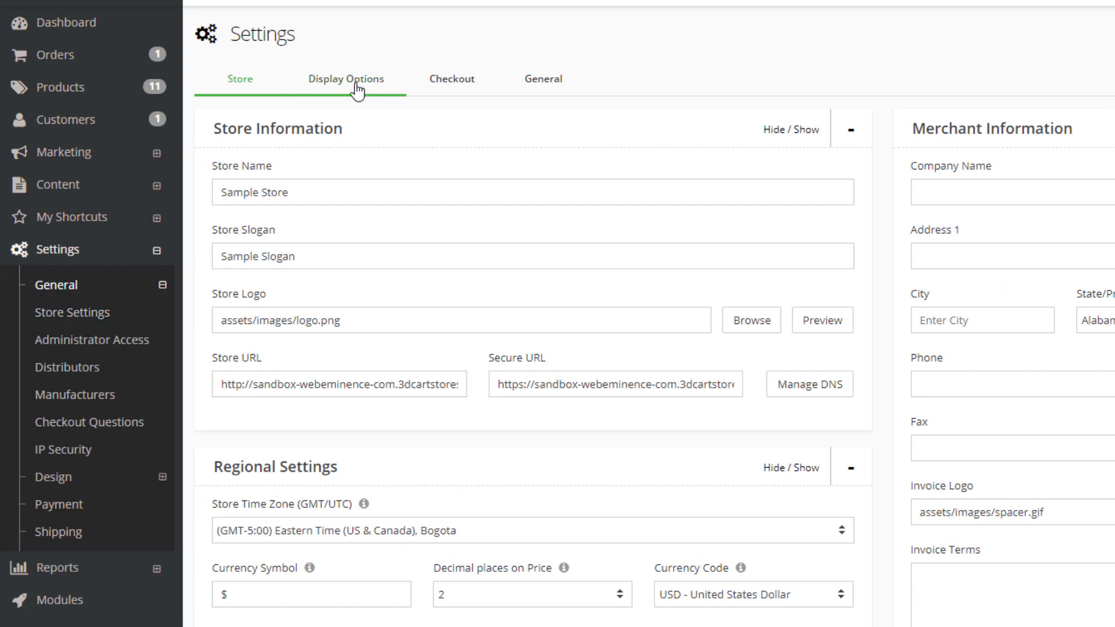
left_click(102, 319)
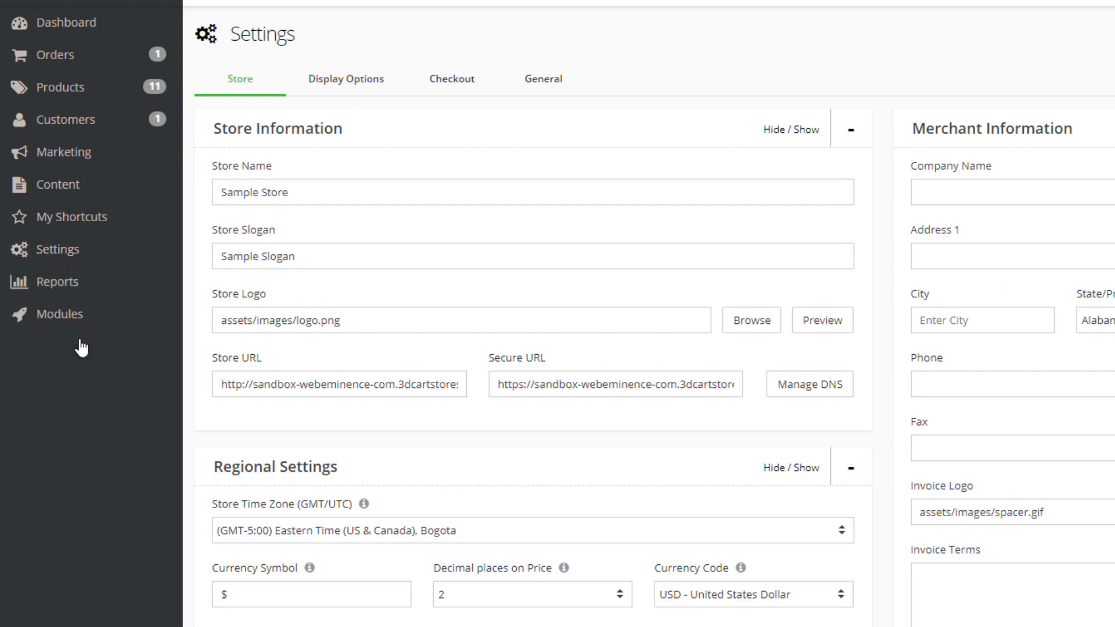
- Look over Administrator Access and Checkout Questions, then open Design > Themes & Styles
left_click(81, 341)
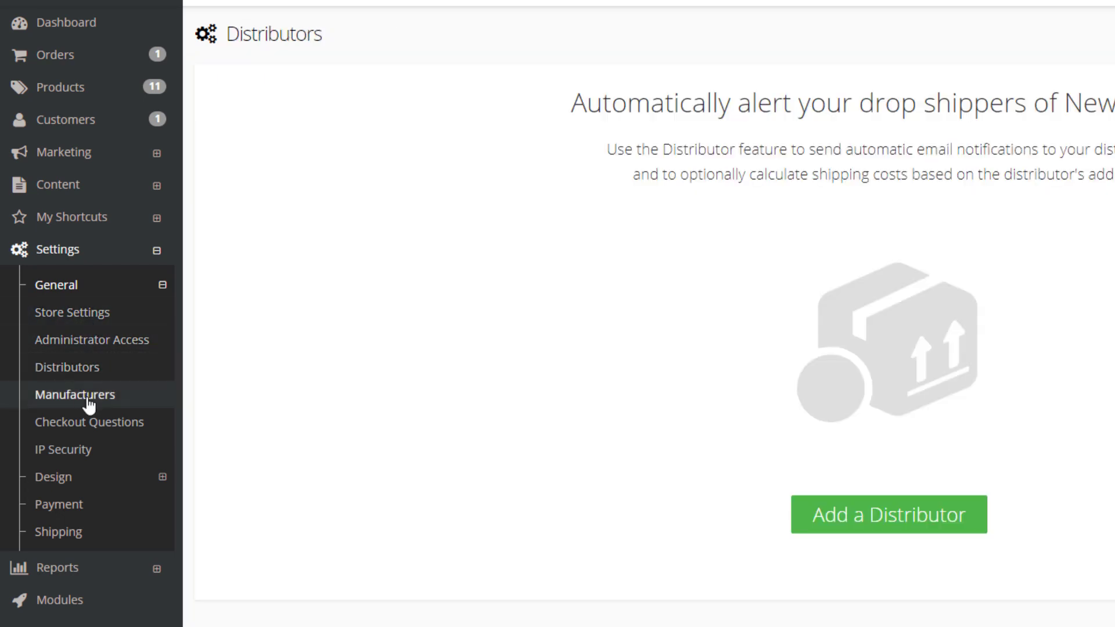
left_click(105, 424)
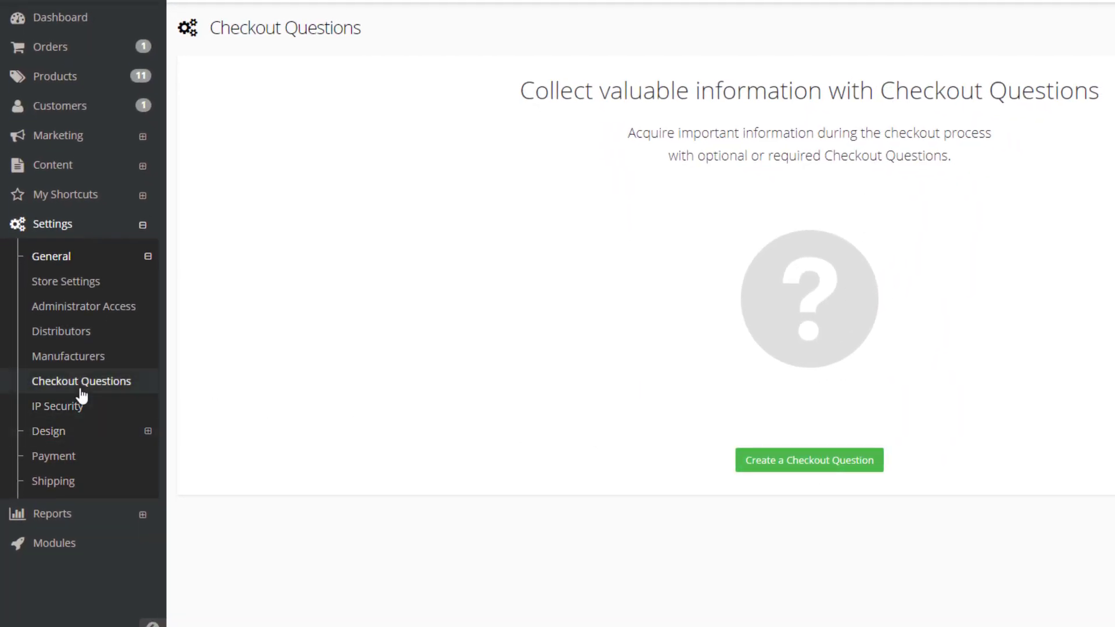
left_click(55, 430)
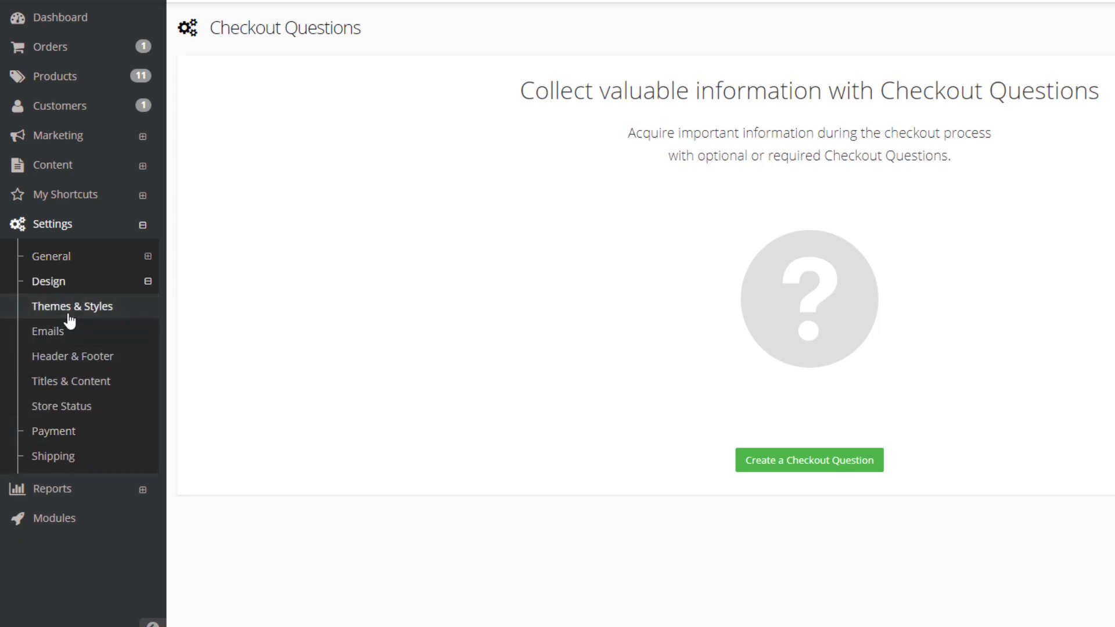
left_click(127, 313)
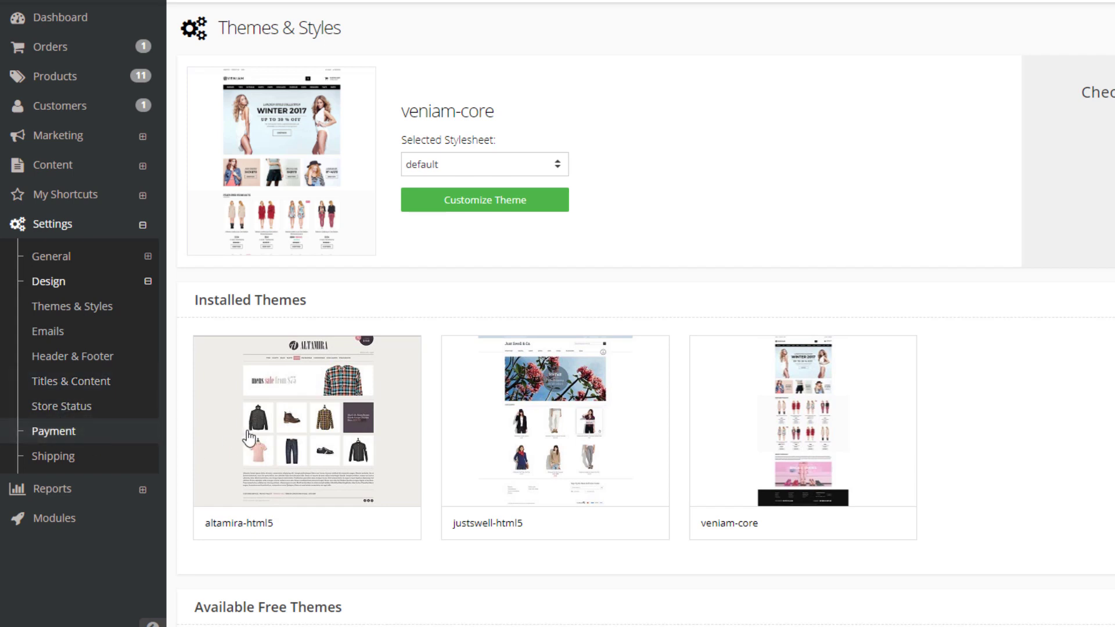
- Open the payment methods list showing PayPal Express enabled
scroll(579, 238, "down", 10)
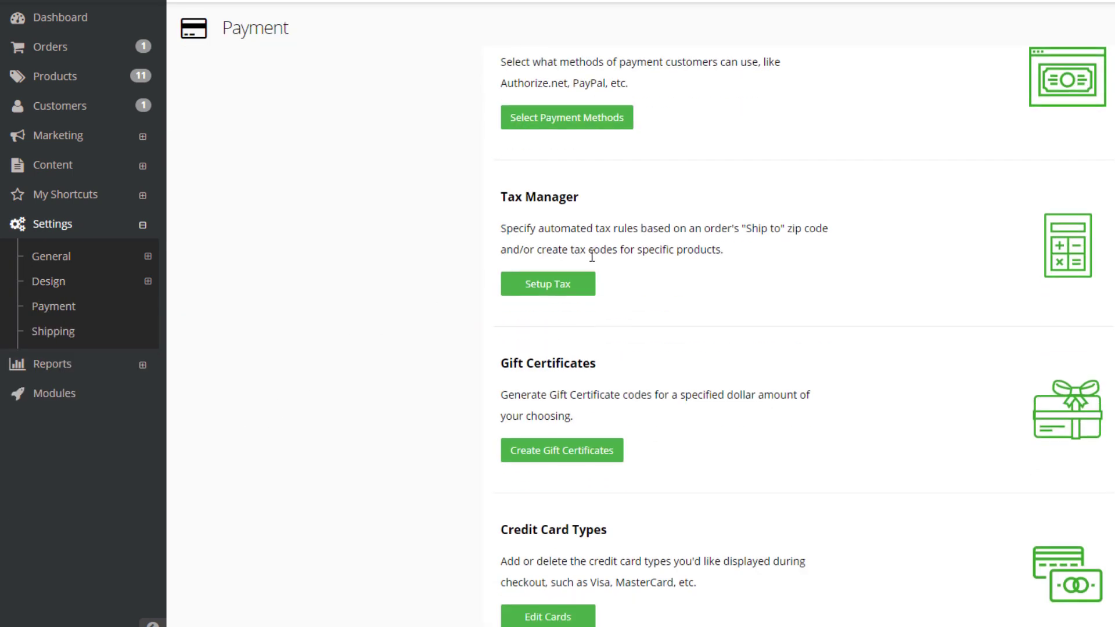
scroll(1038, 551, "down", 1)
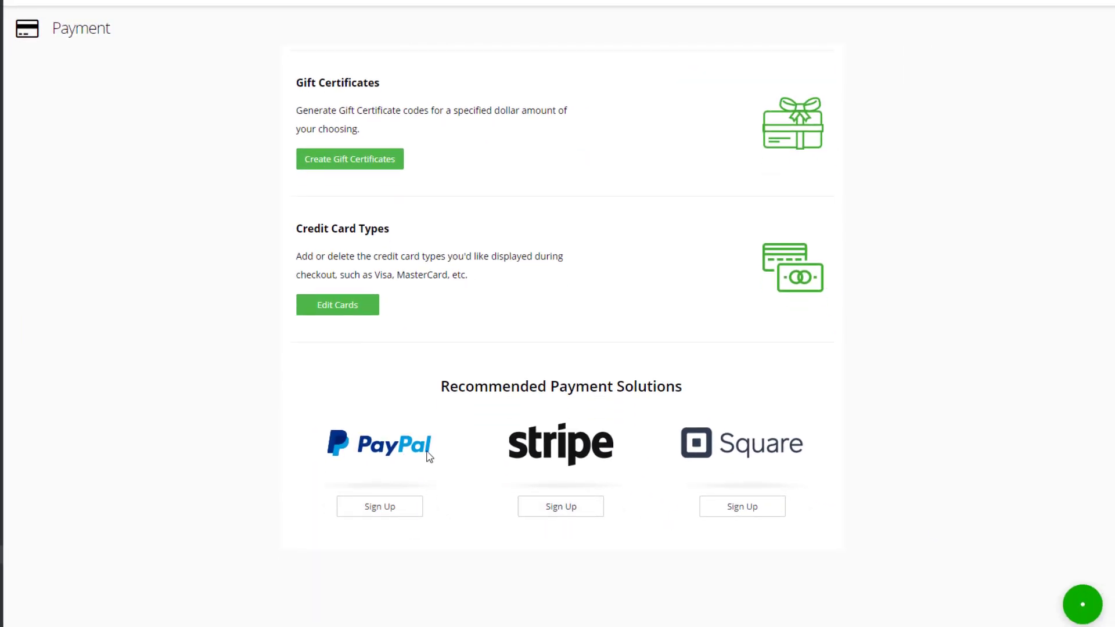
scroll(729, 450, "up", 10)
left_click(372, 450)
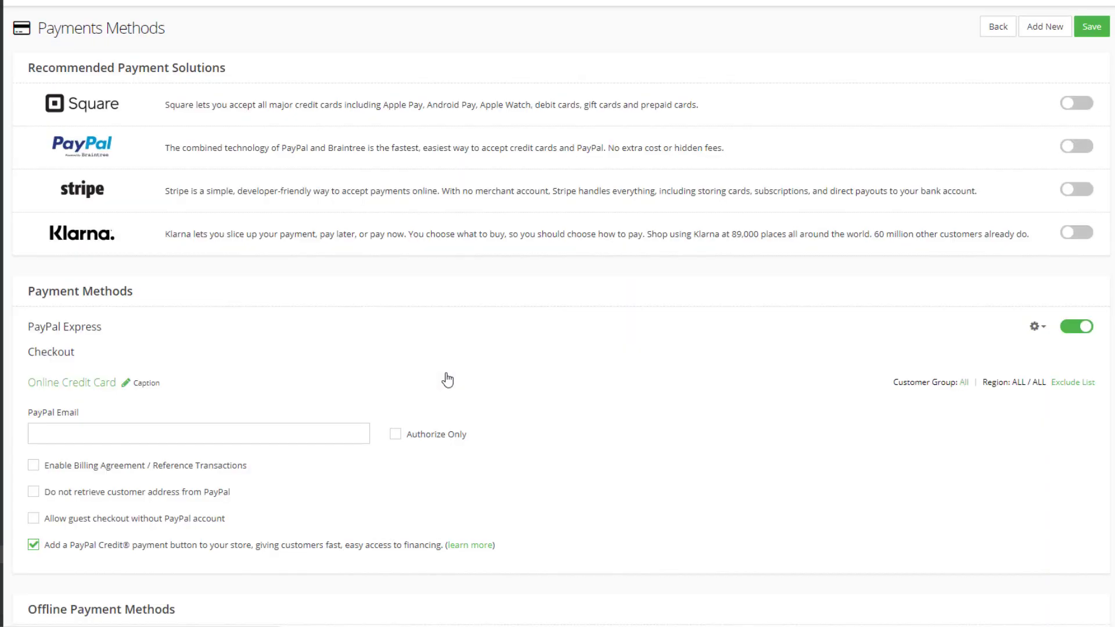
scroll(239, 273, "down", 4)
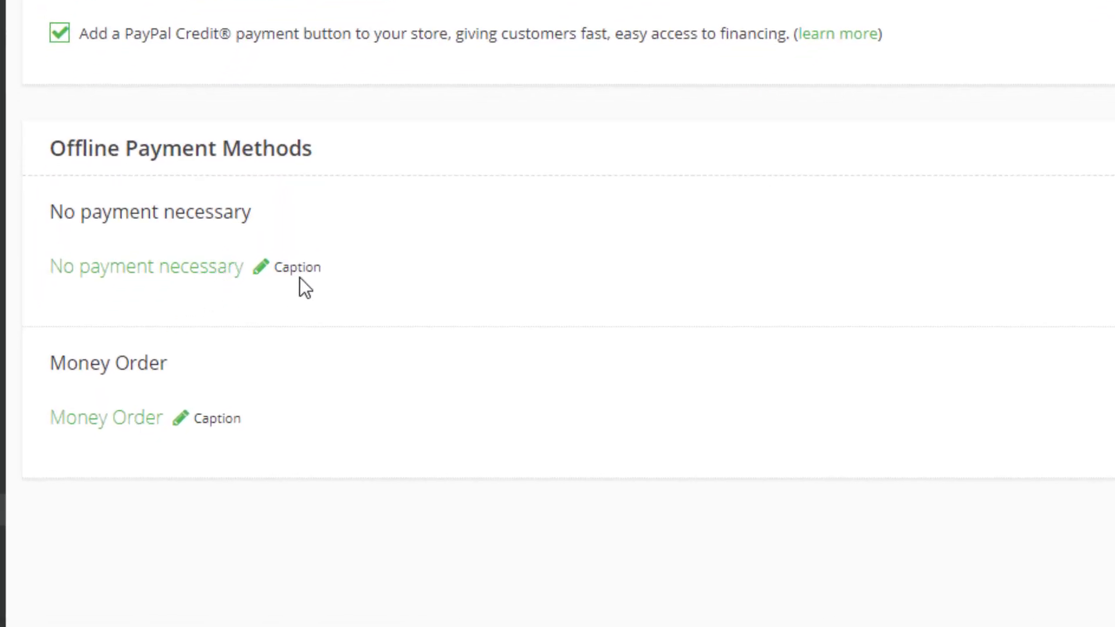
scroll(317, 317, "up", 5)
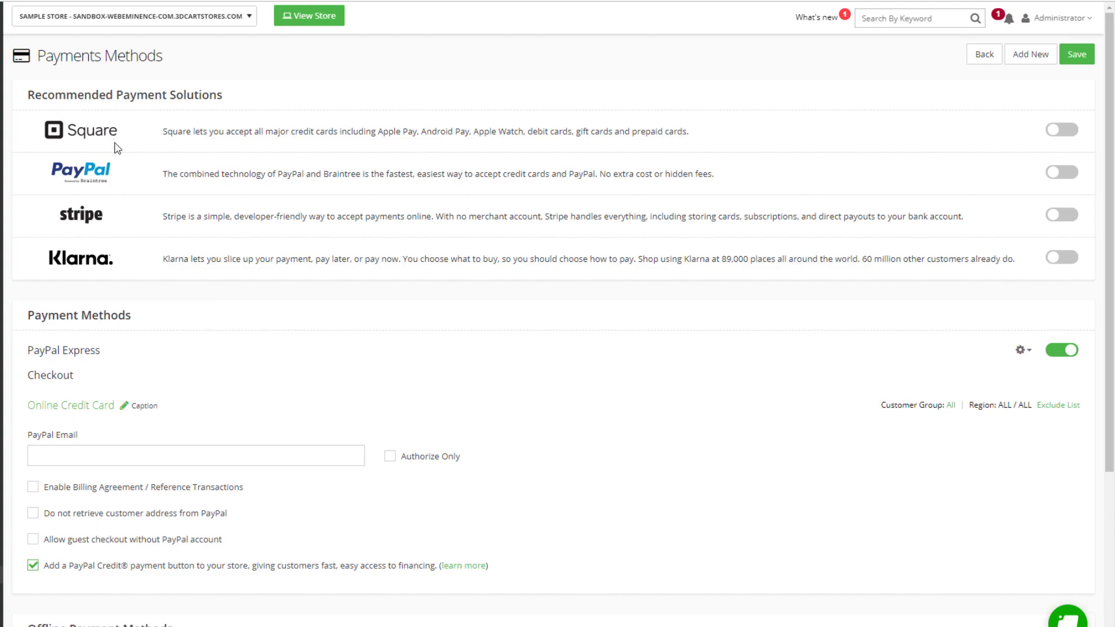
- Browse the Payment Method gateway dropdown for a new method, then close without adding
left_click(1028, 65)
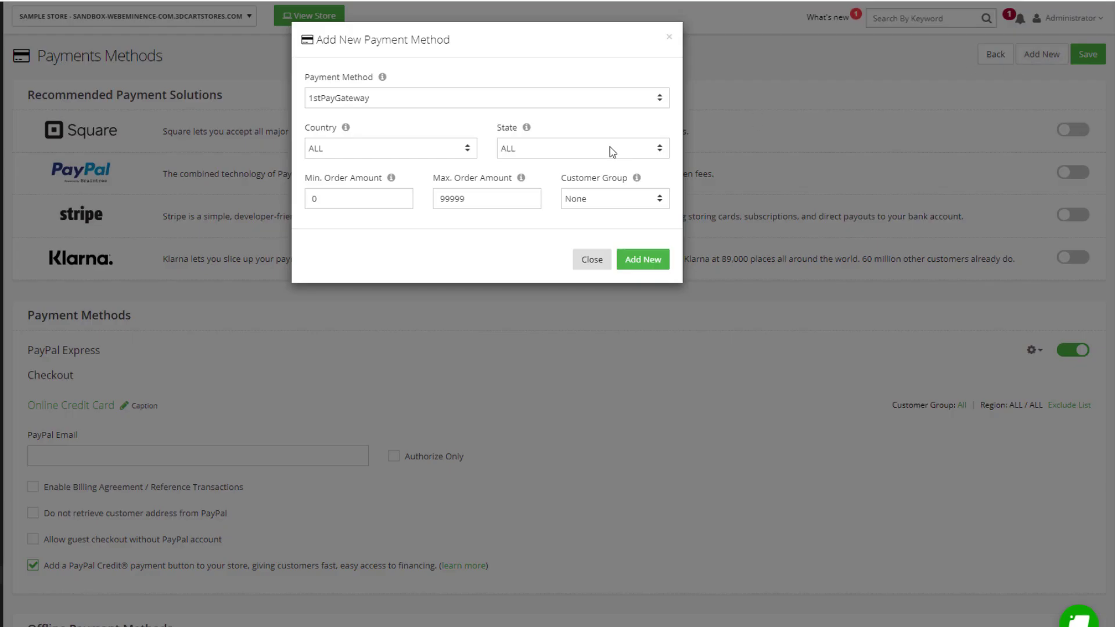
left_click(654, 99)
scroll(497, 199, "down", 10)
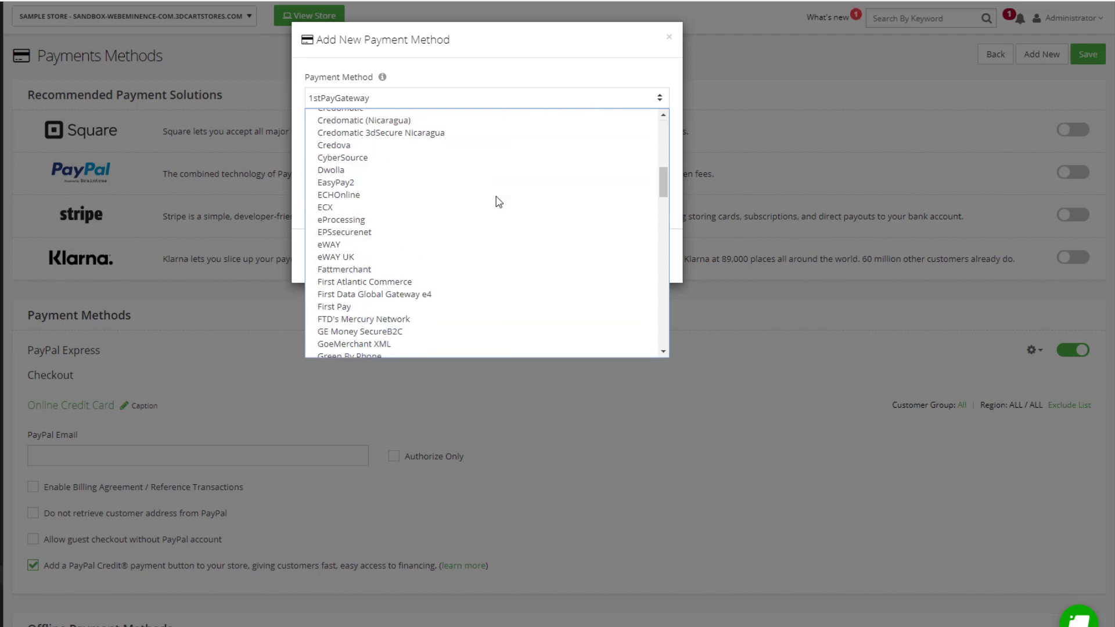
scroll(496, 196, "down", 5)
left_click_drag(660, 211, 649, 341)
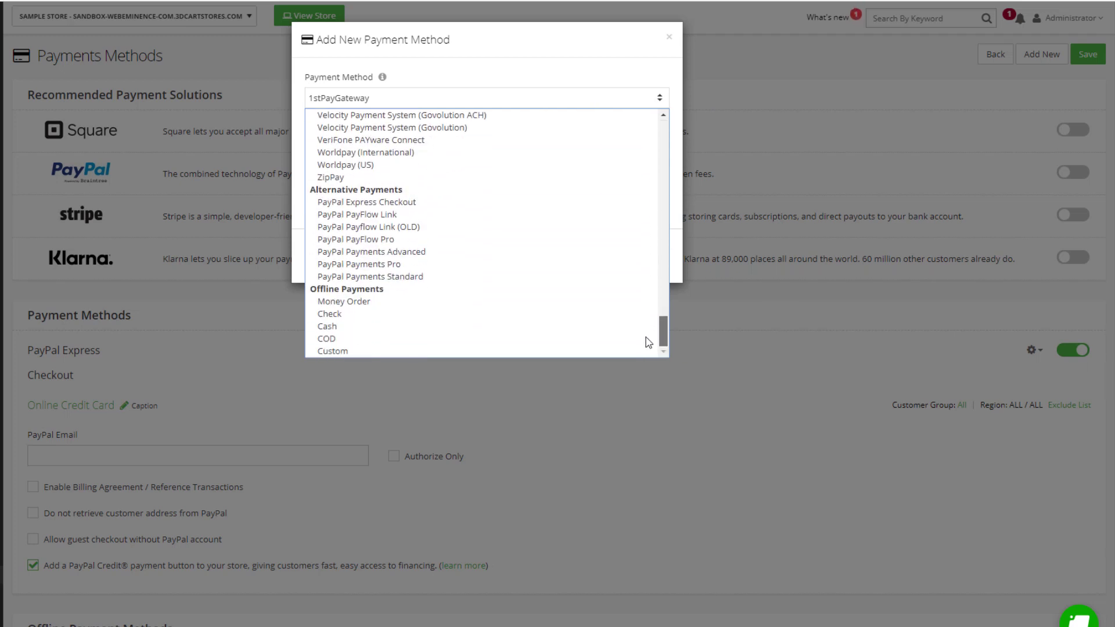
left_click(670, 38)
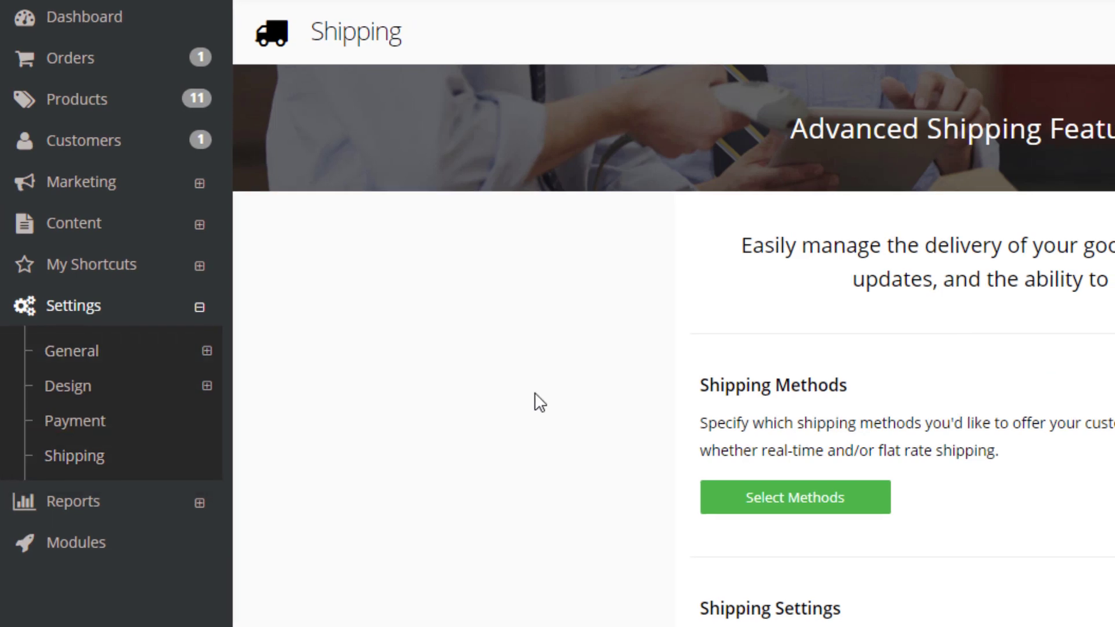
- View the shipping methods: Flat Rate with a 5 fee, plus UPS, FedEx and USPS sections
scroll(540, 403, "down", 2)
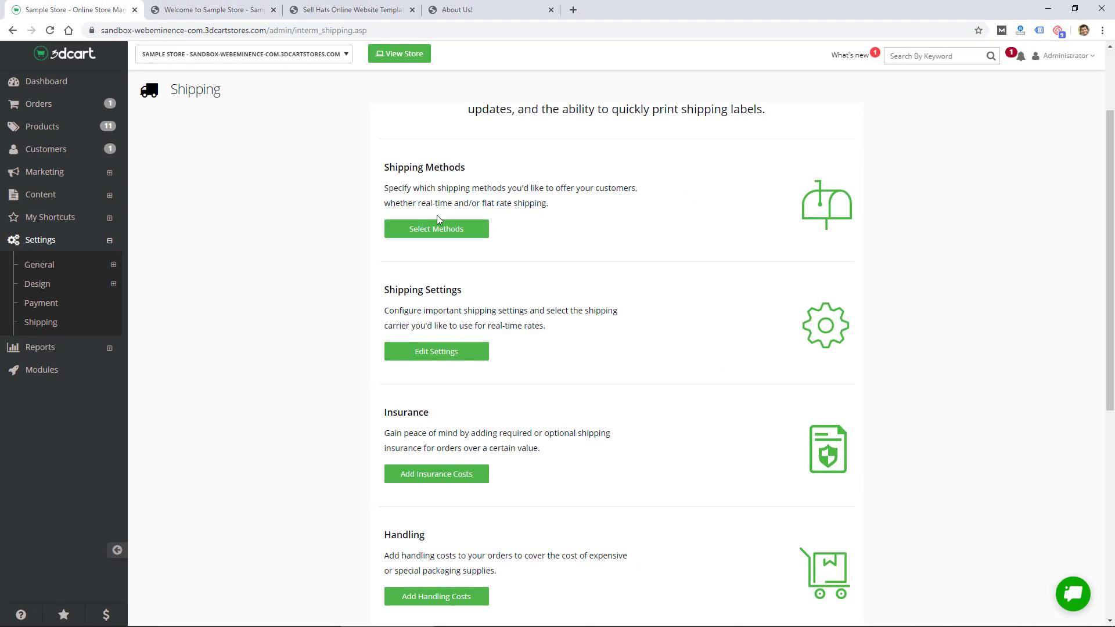
scroll(448, 287, "down", 2)
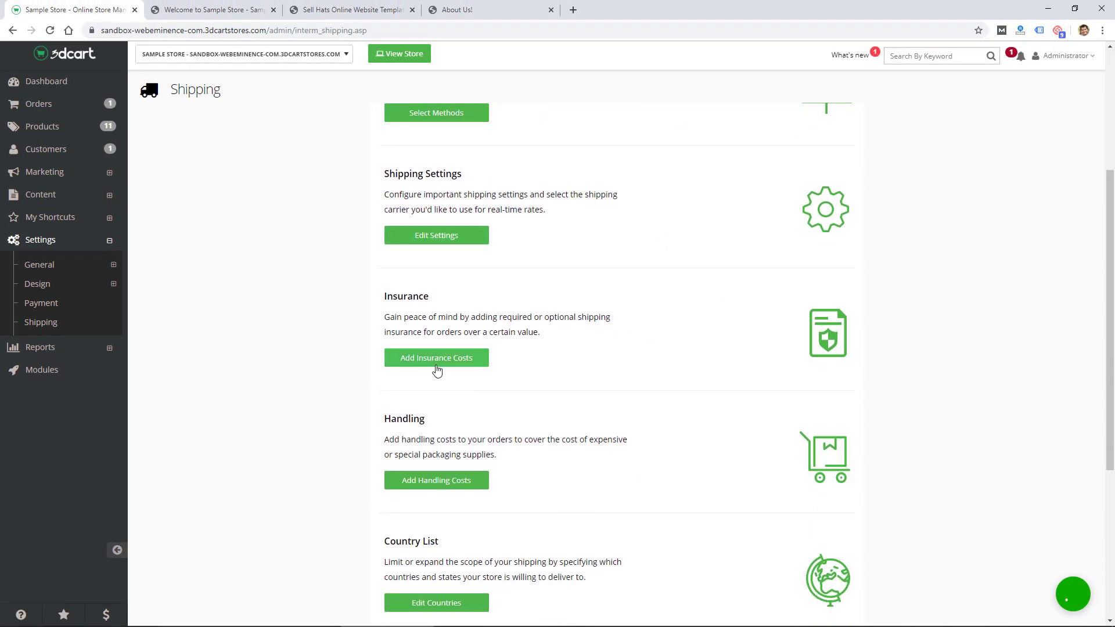
scroll(449, 406, "down", 2)
scroll(456, 460, "down", 2)
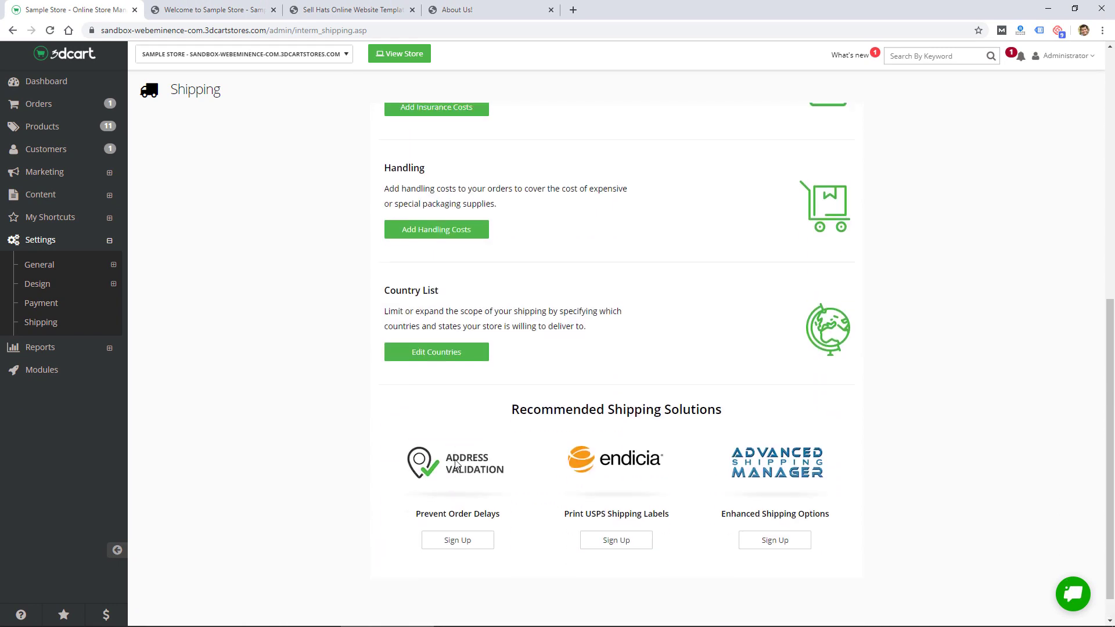
scroll(470, 378, "up", 8)
left_click(445, 346)
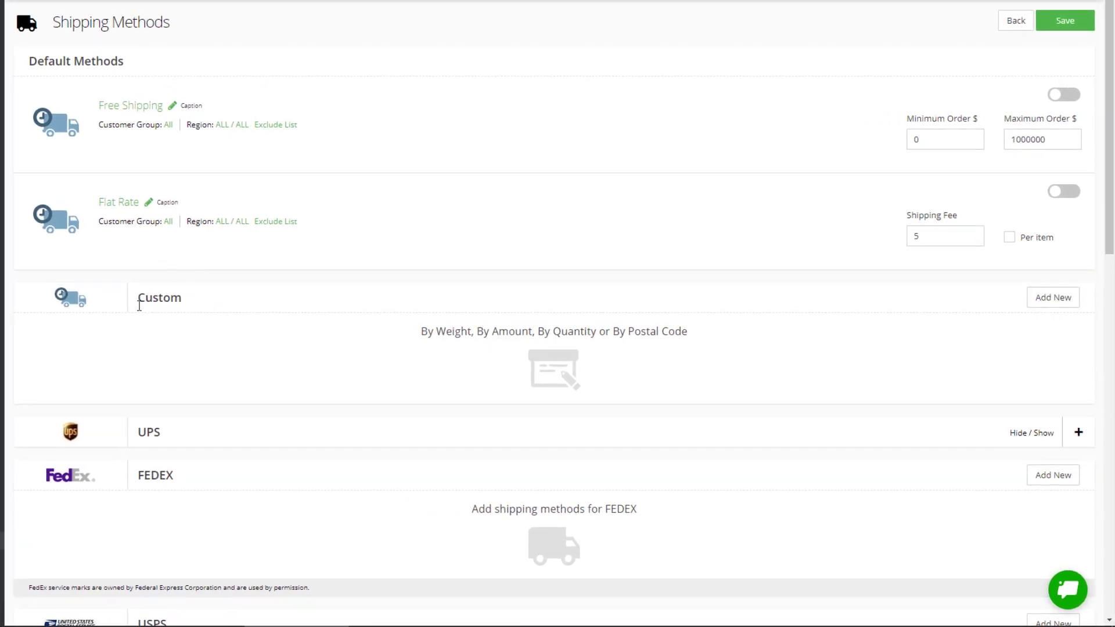
scroll(761, 329, "down", 3)
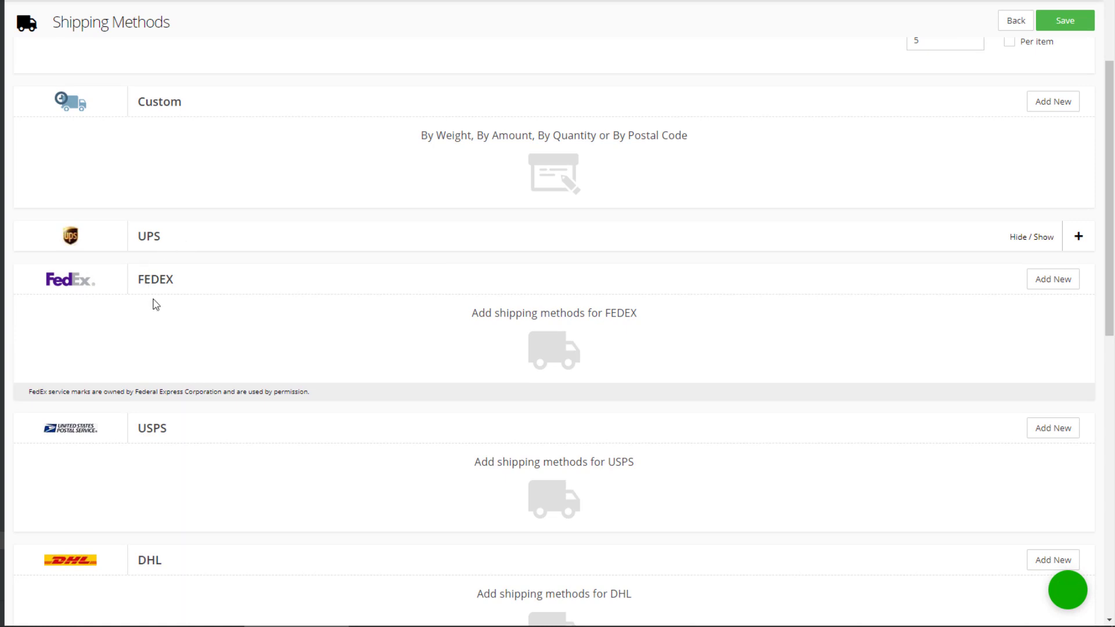
scroll(192, 424, "down", 4)
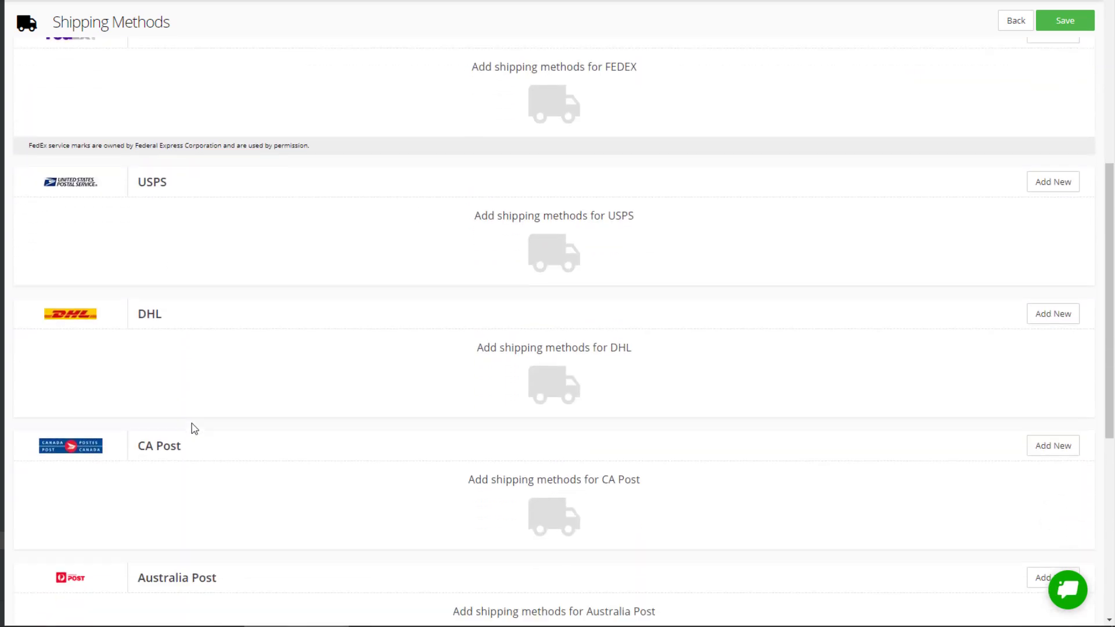
scroll(204, 403, "down", 5)
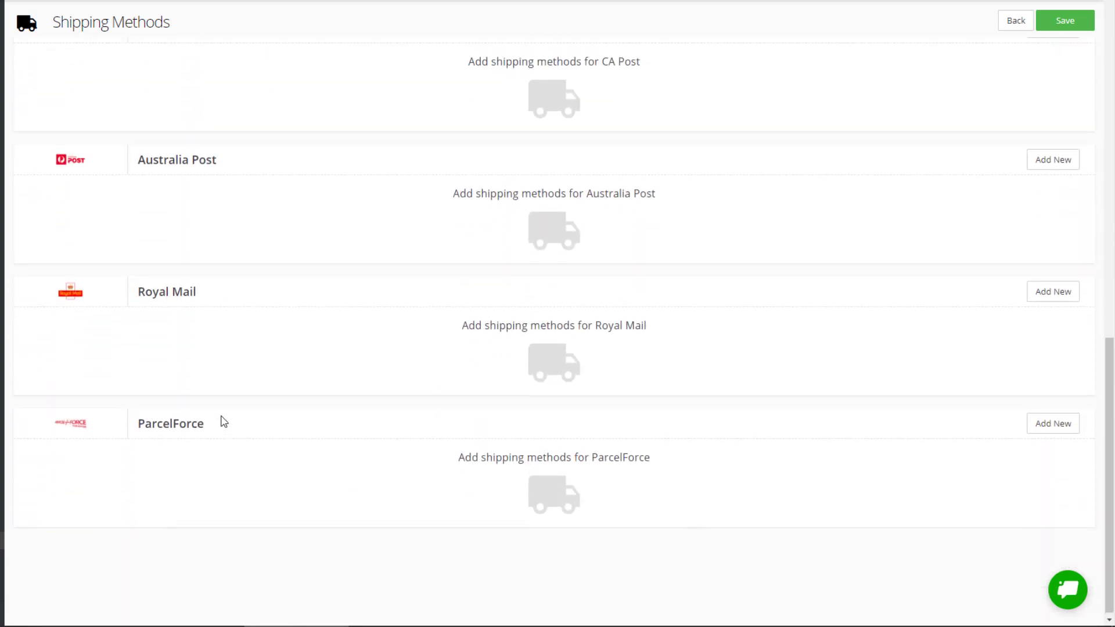
scroll(222, 421, "up", 12)
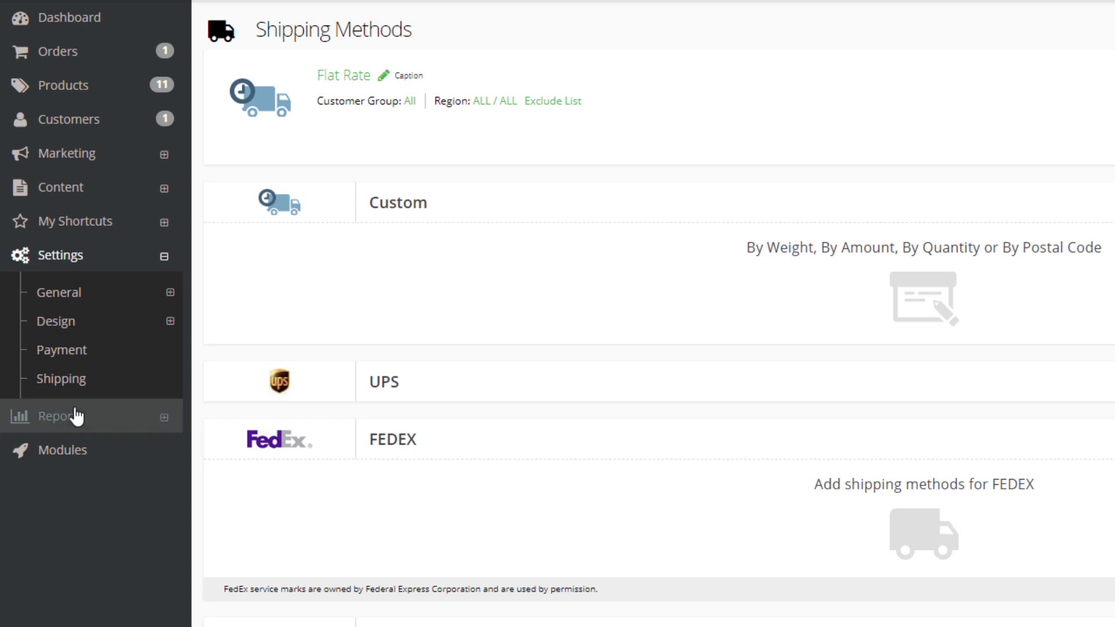
- Step through the Business, Customer and Inventory reports to reach Marketing Reports
left_click(75, 416)
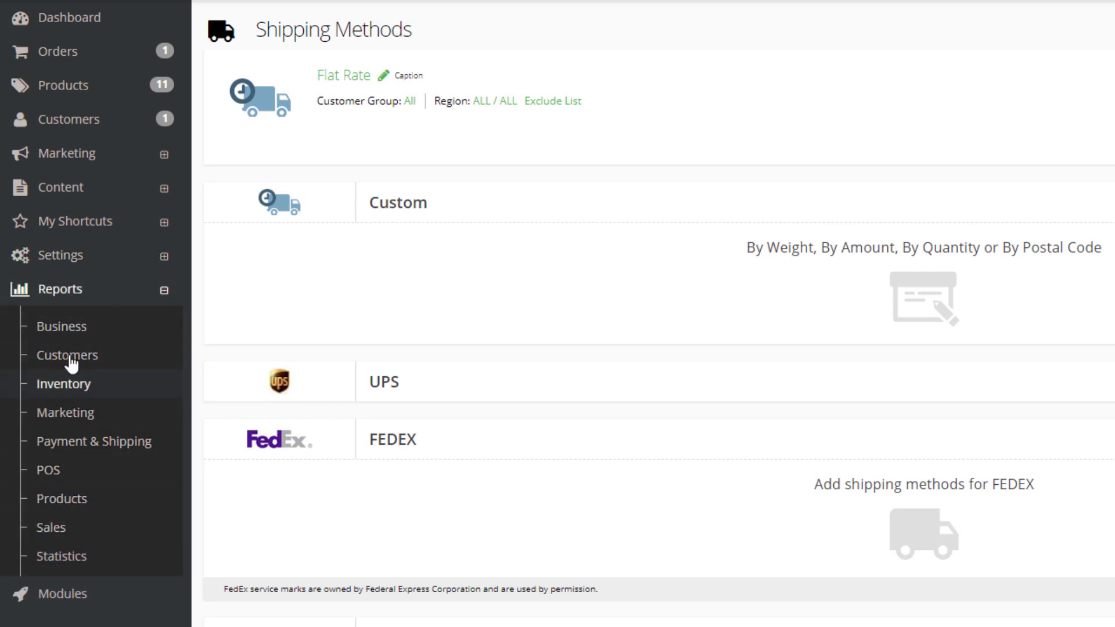
left_click(67, 326)
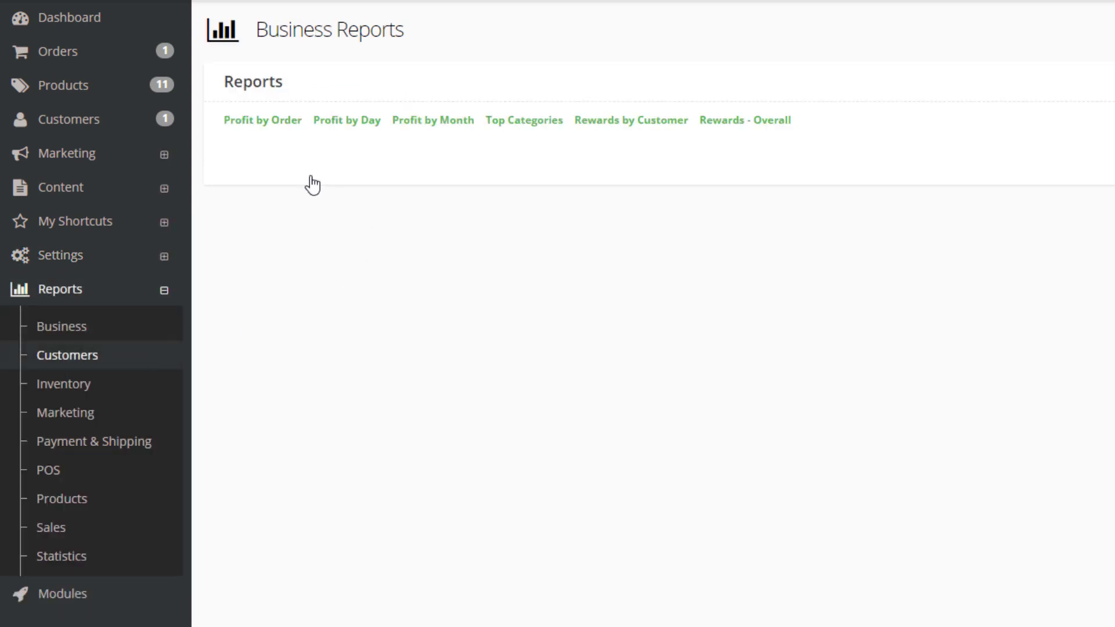
left_click(56, 356)
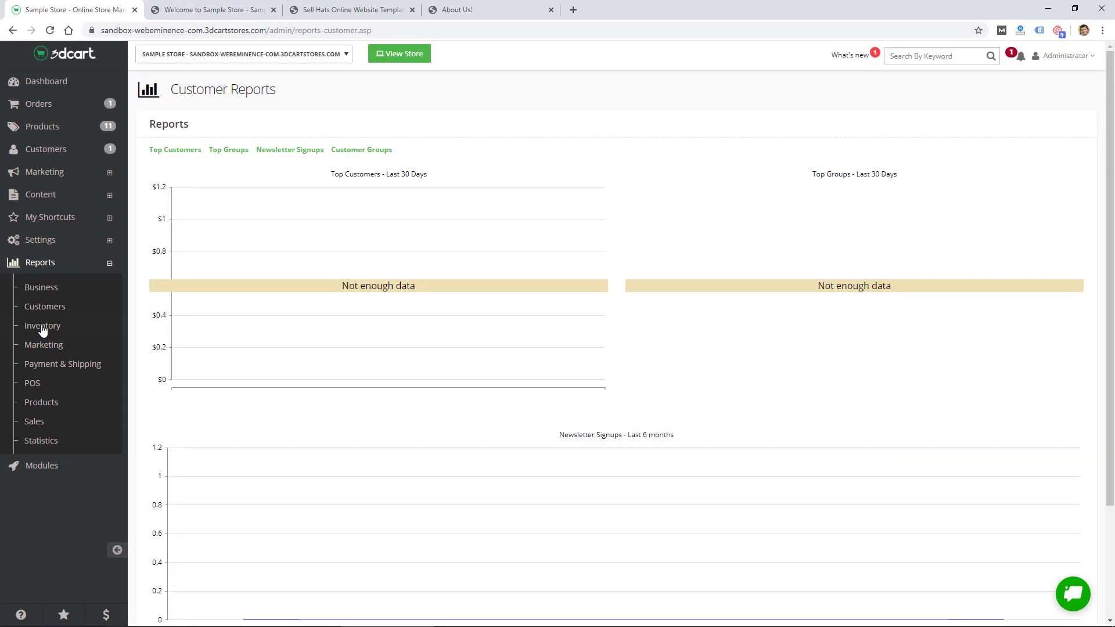
left_click(43, 327)
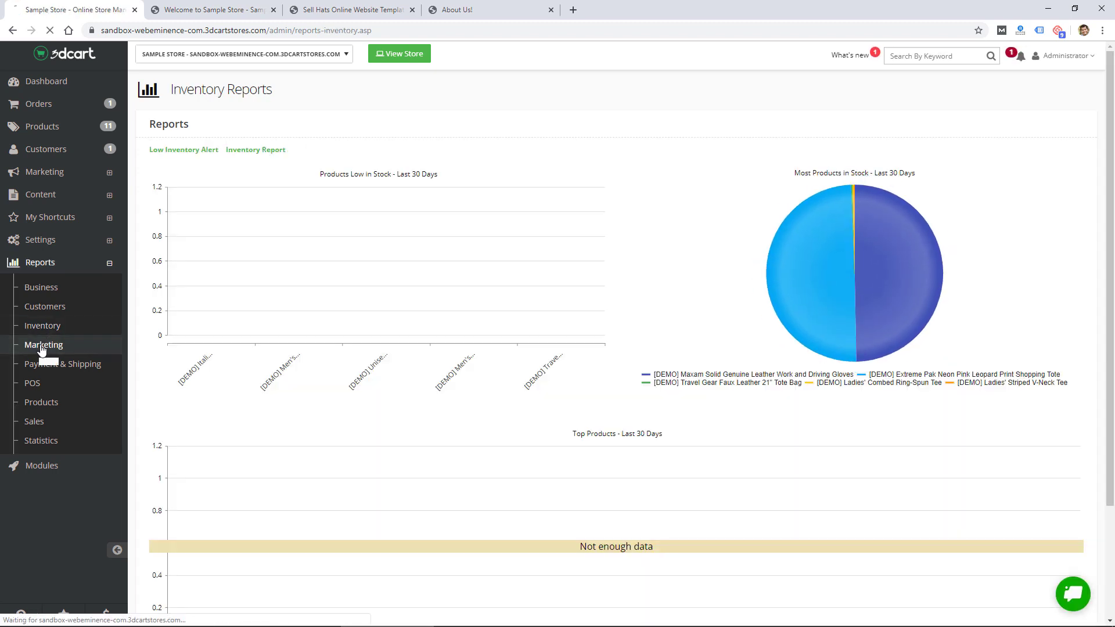
left_click(42, 346)
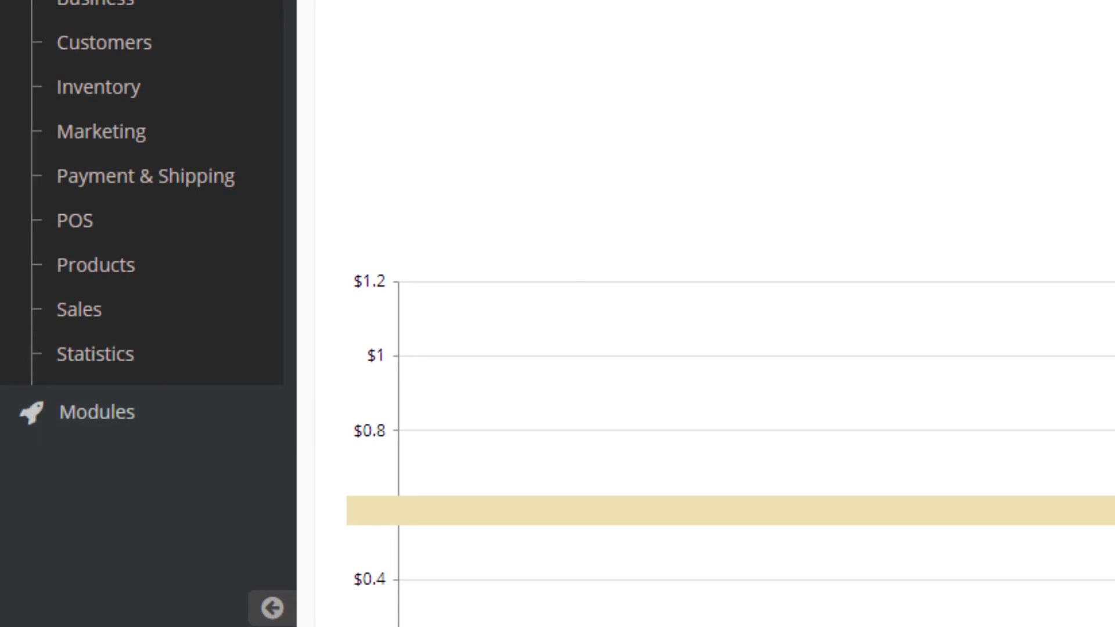
- Open the Modules page and inspect the Doba module's Retailer ID setting
left_click(97, 411)
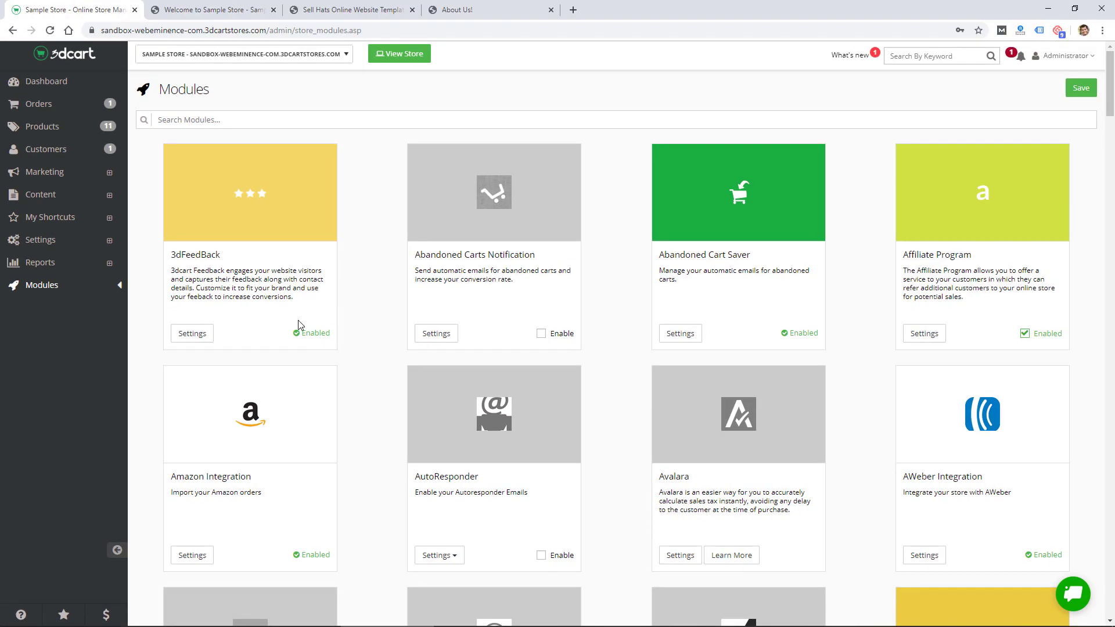
scroll(471, 339, "down", 1)
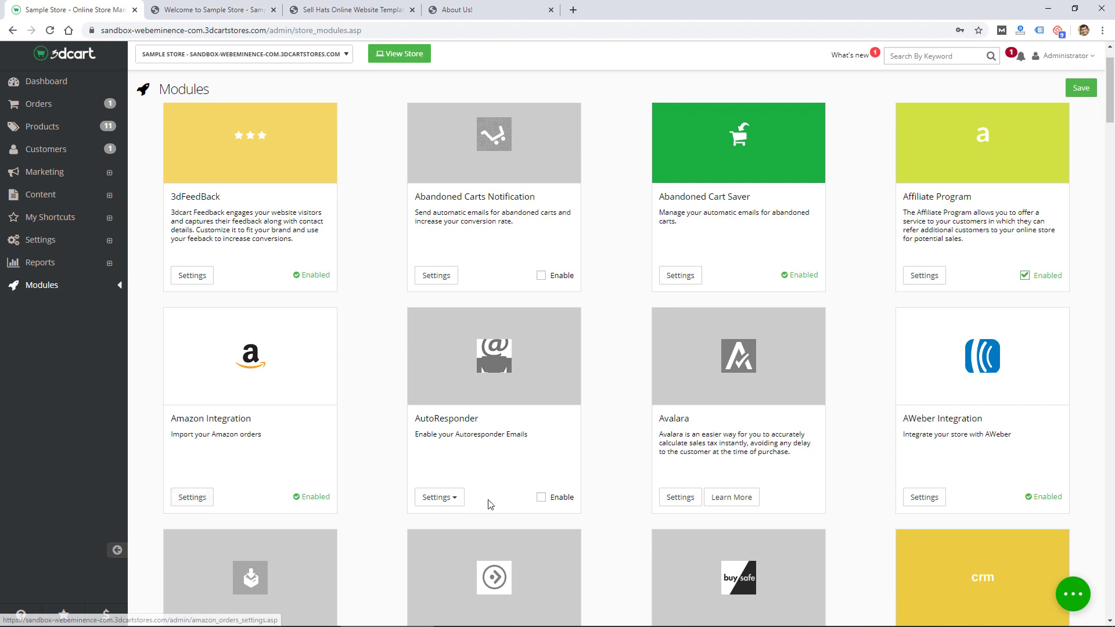
scroll(490, 500, "down", 7)
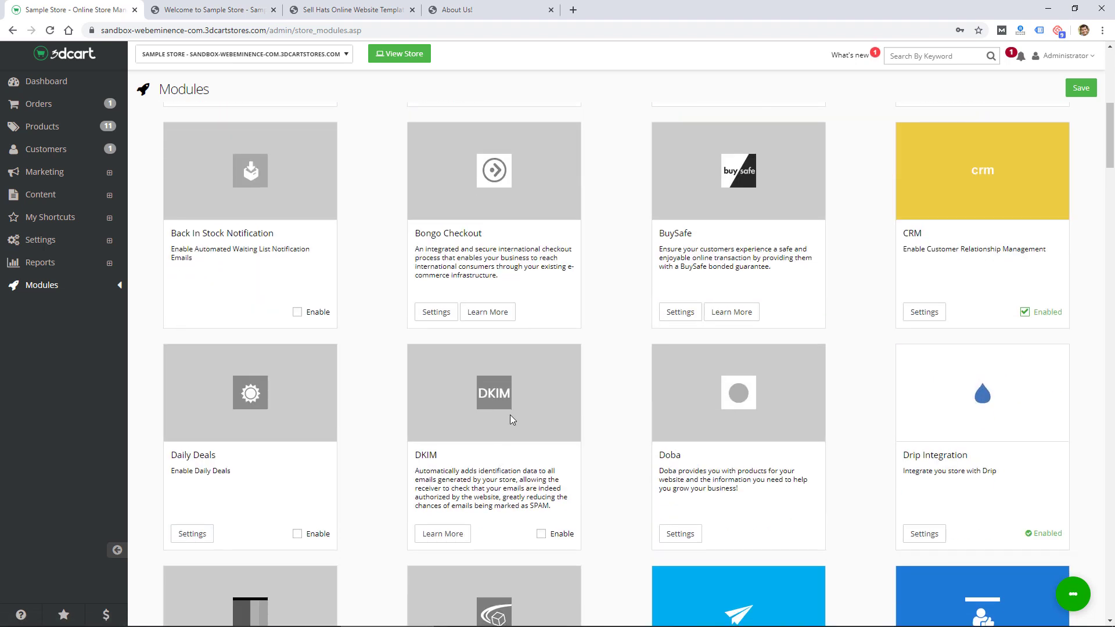
scroll(514, 419, "down", 3)
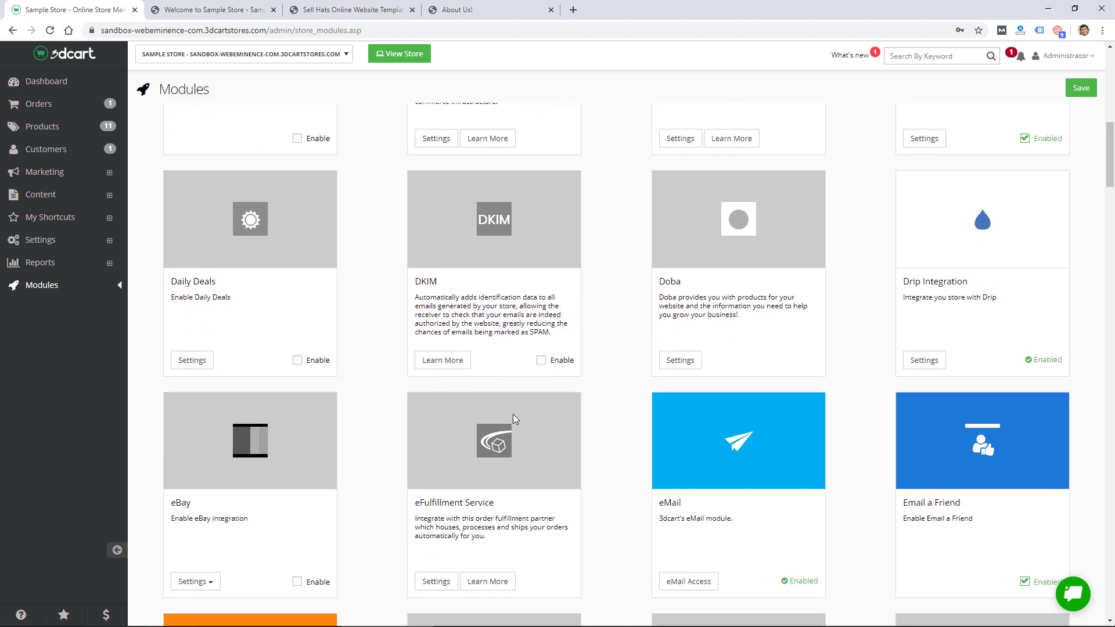
left_click(682, 361)
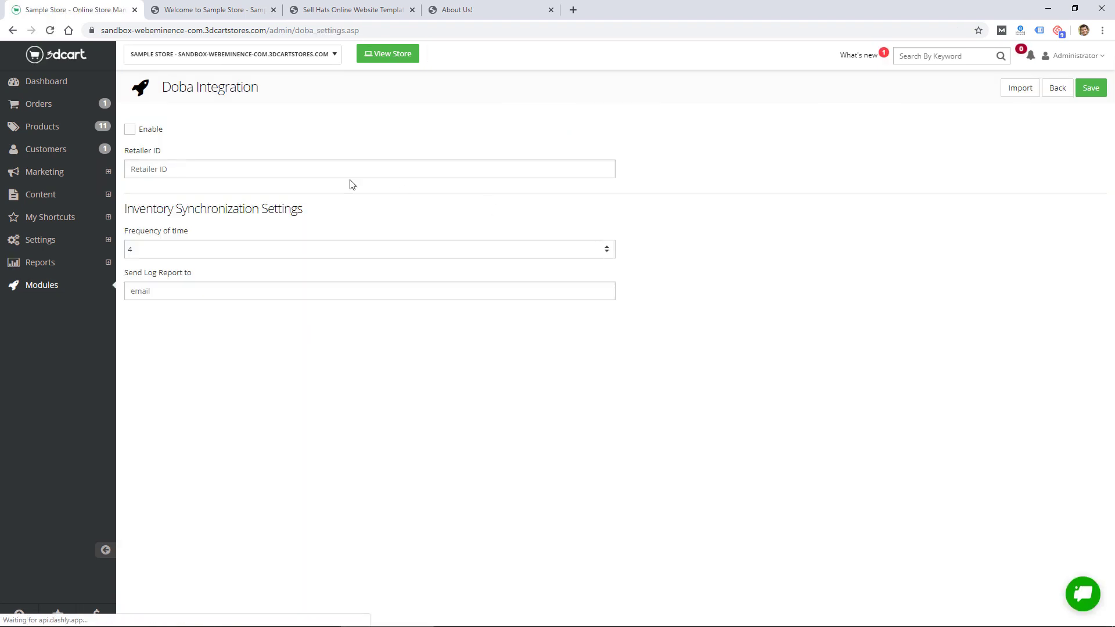
left_click(308, 171)
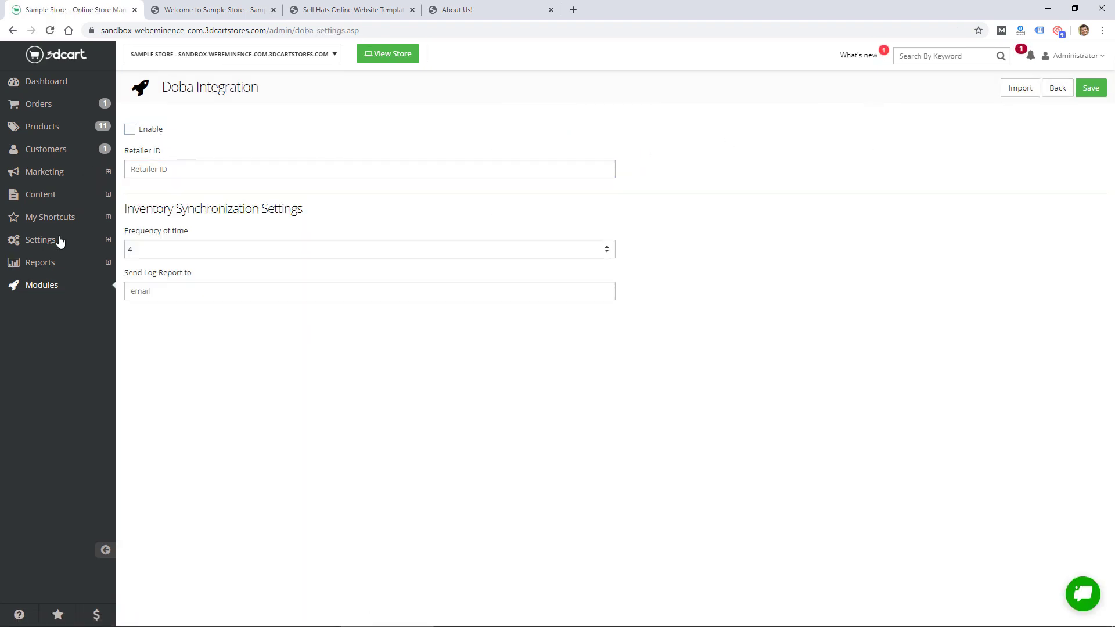
- Scroll through the full module list and launch the live storefront in a new tab
left_click(36, 285)
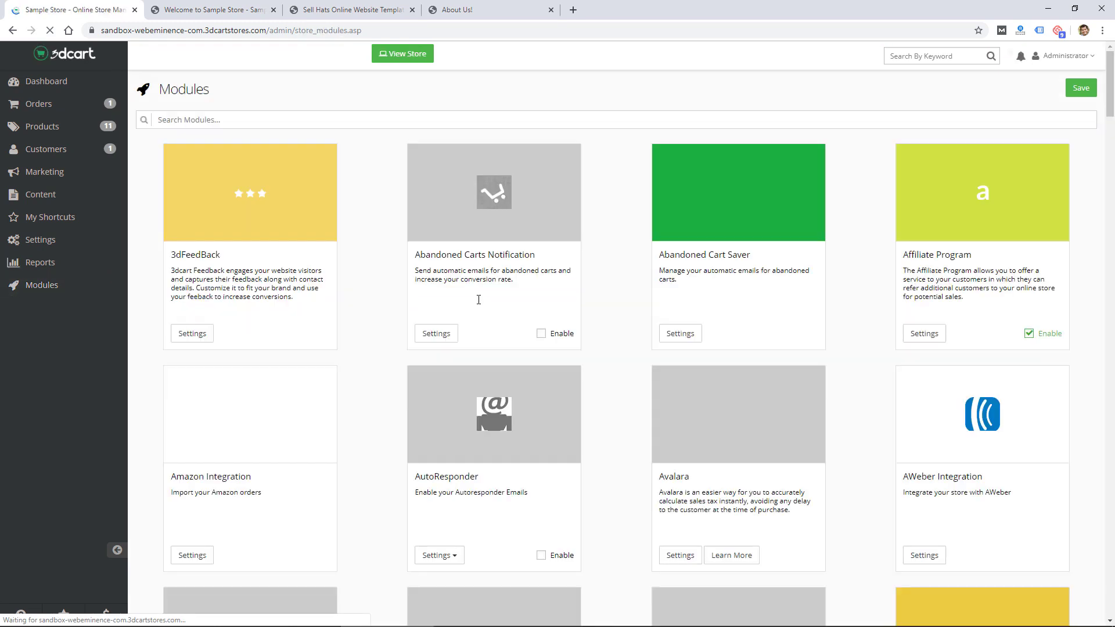
scroll(491, 346, "down", 10)
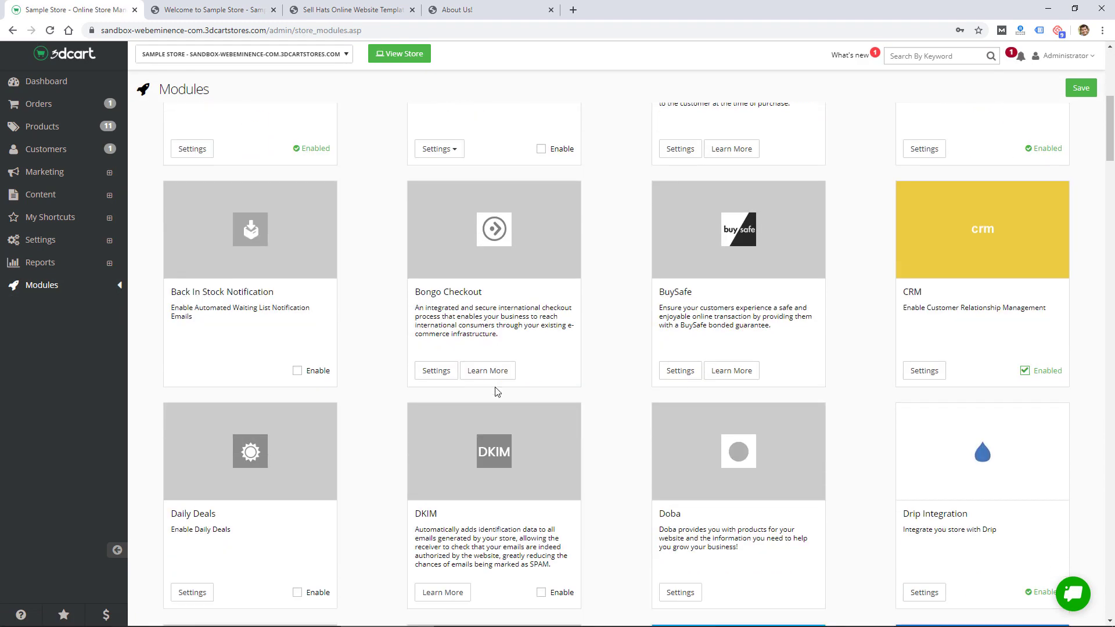
scroll(495, 391, "down", 11)
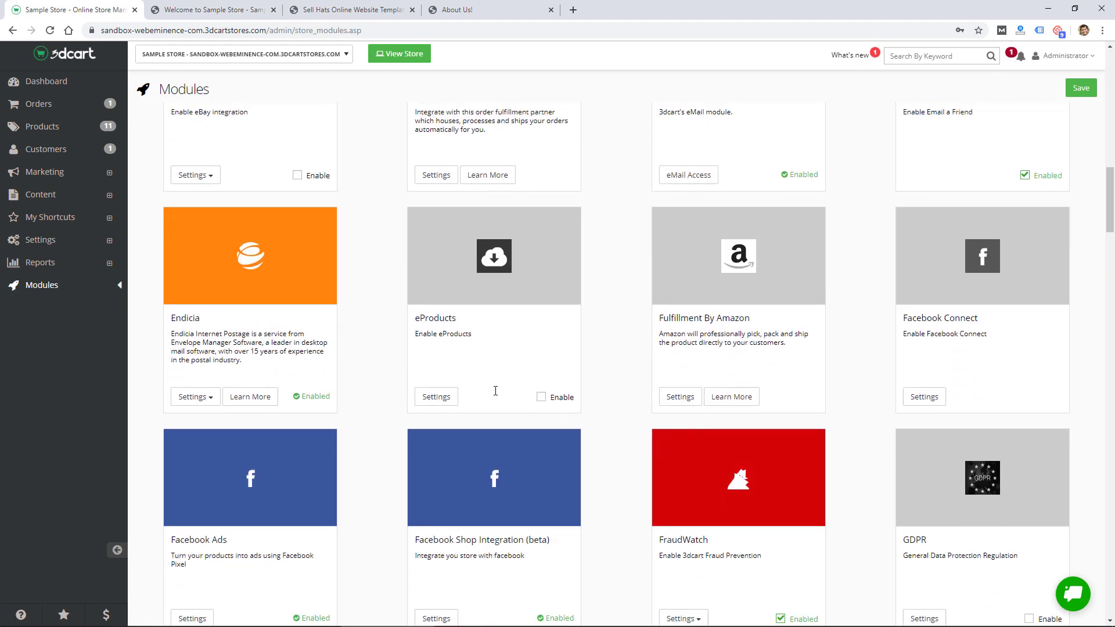
scroll(495, 391, "down", 7)
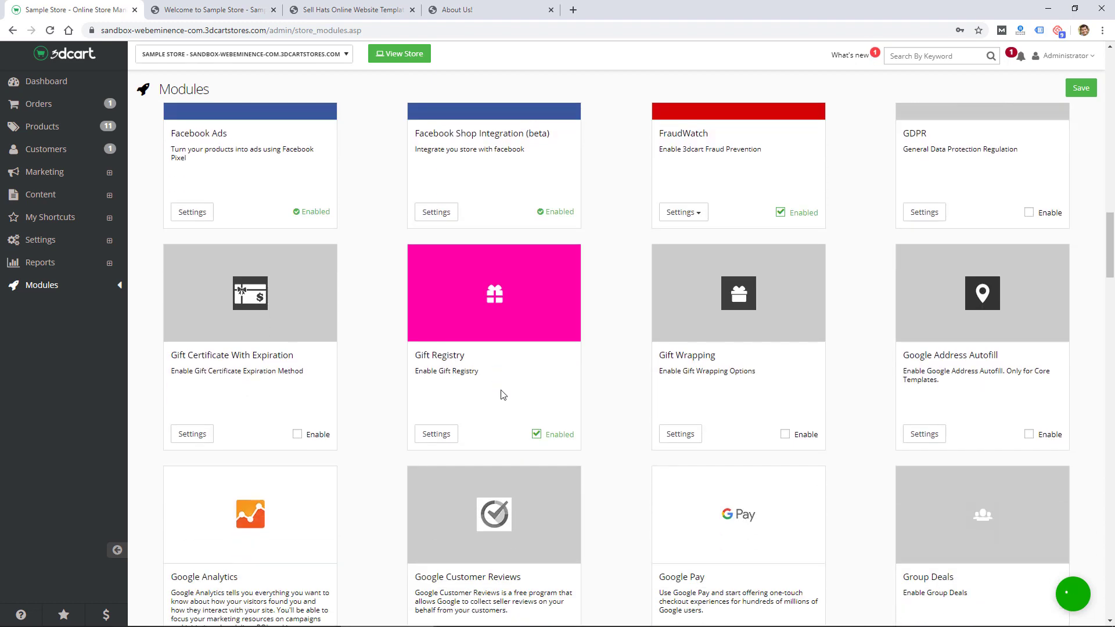
scroll(501, 391, "down", 11)
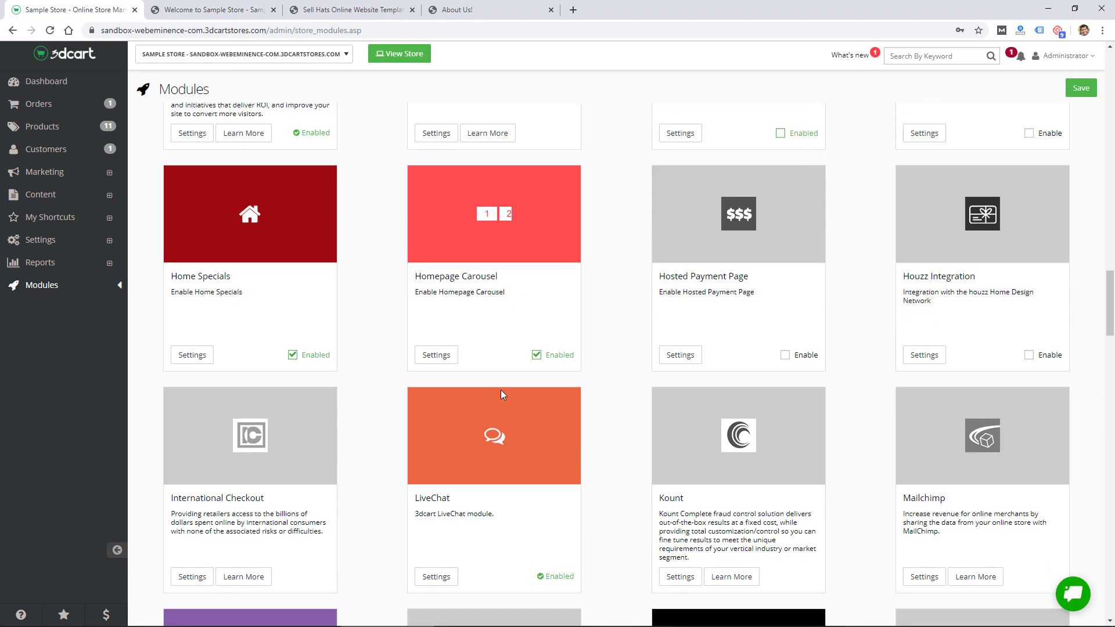
scroll(502, 394, "down", 5)
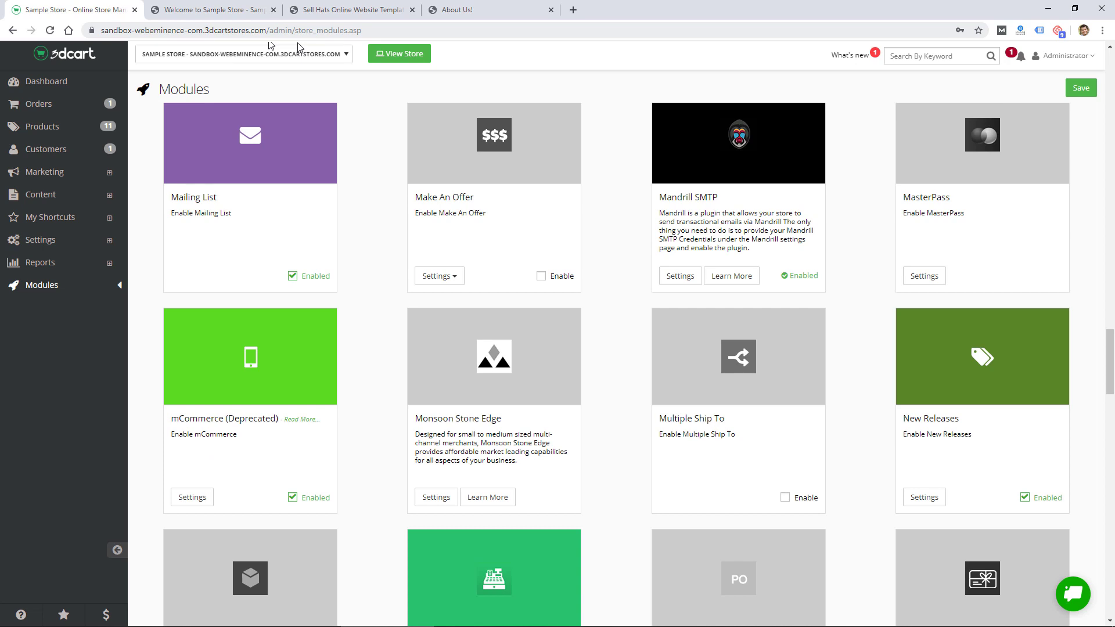
left_click(373, 55)
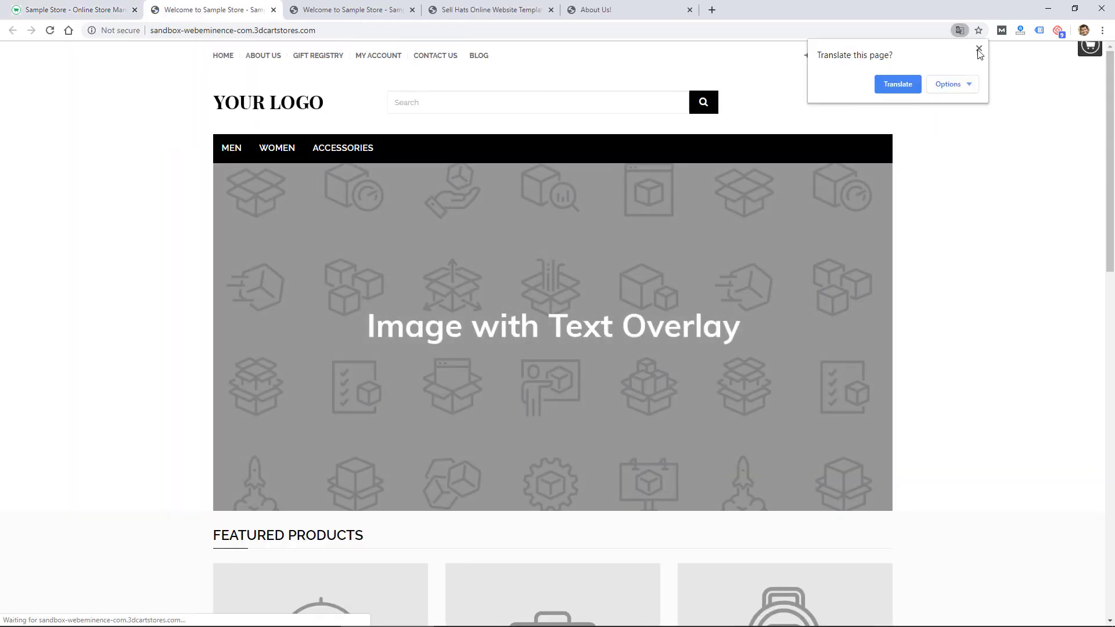
- Check the umbrella's colour options and images, keep Red, and add it to the cart ($12.99)
left_click(979, 50)
scroll(448, 281, "down", 6)
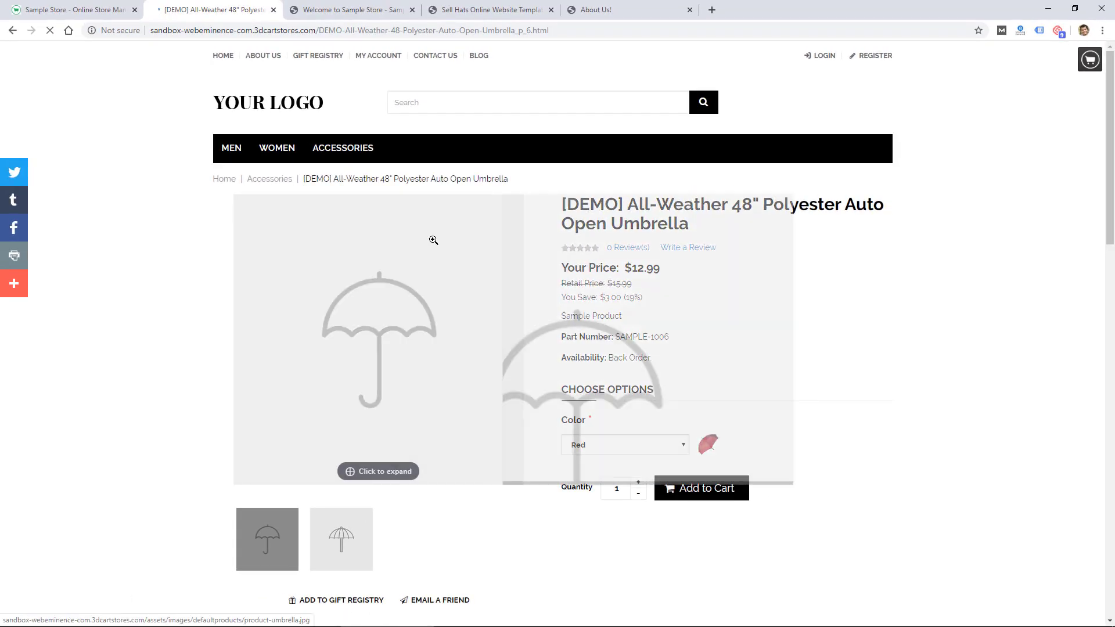
scroll(418, 256, "down", 2)
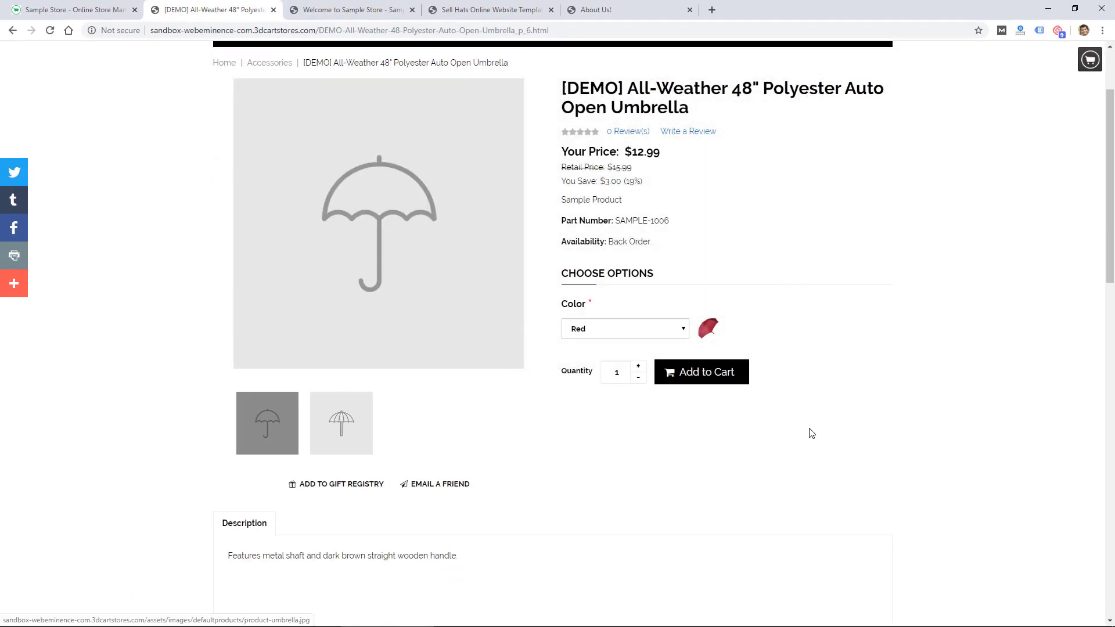
scroll(859, 425, "up", 2)
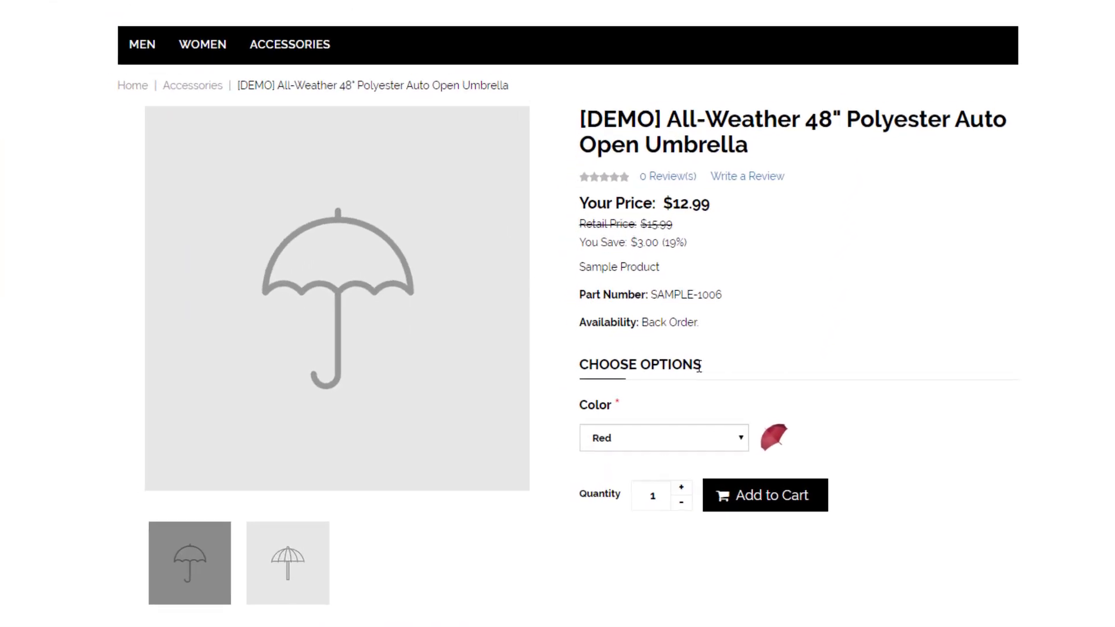
left_click(706, 431)
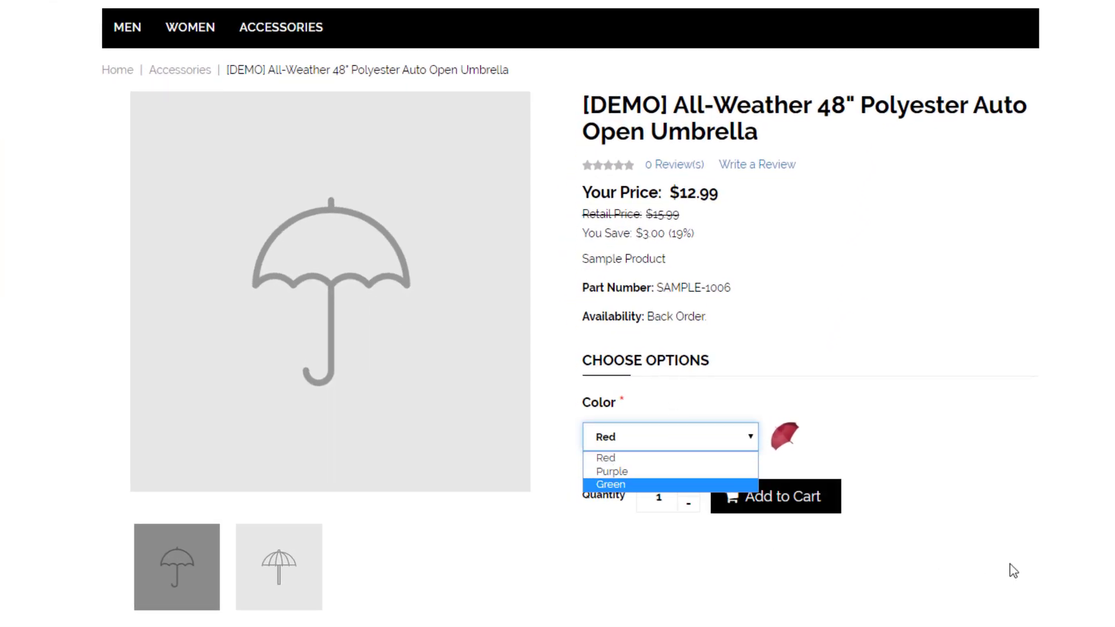
left_click(793, 538)
mouse_move(361, 298)
left_click(279, 568)
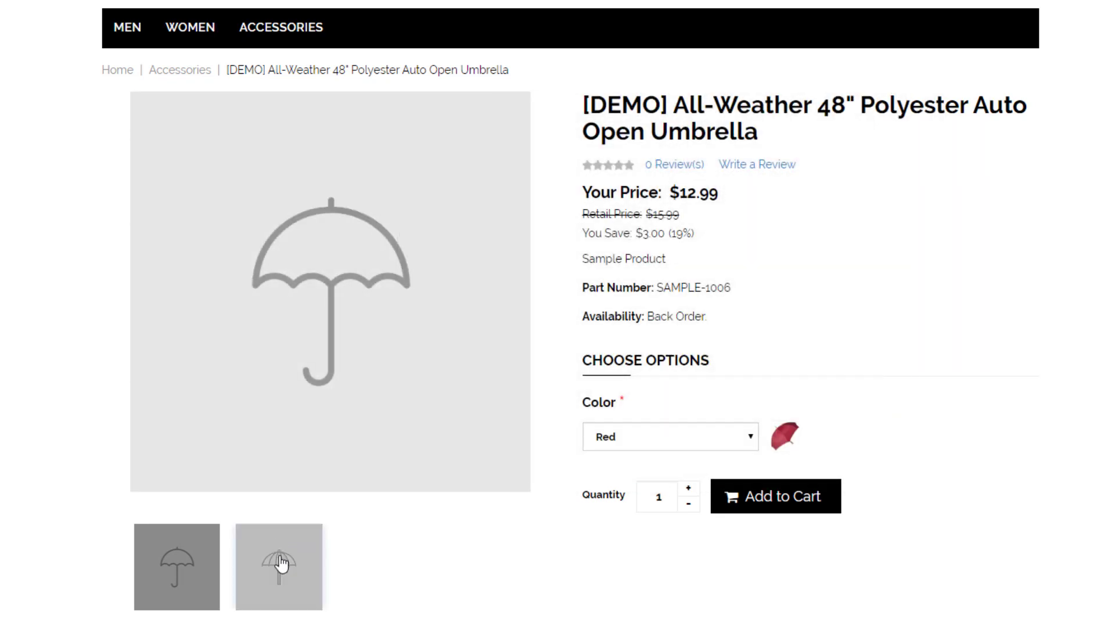
left_click(180, 577)
mouse_move(286, 294)
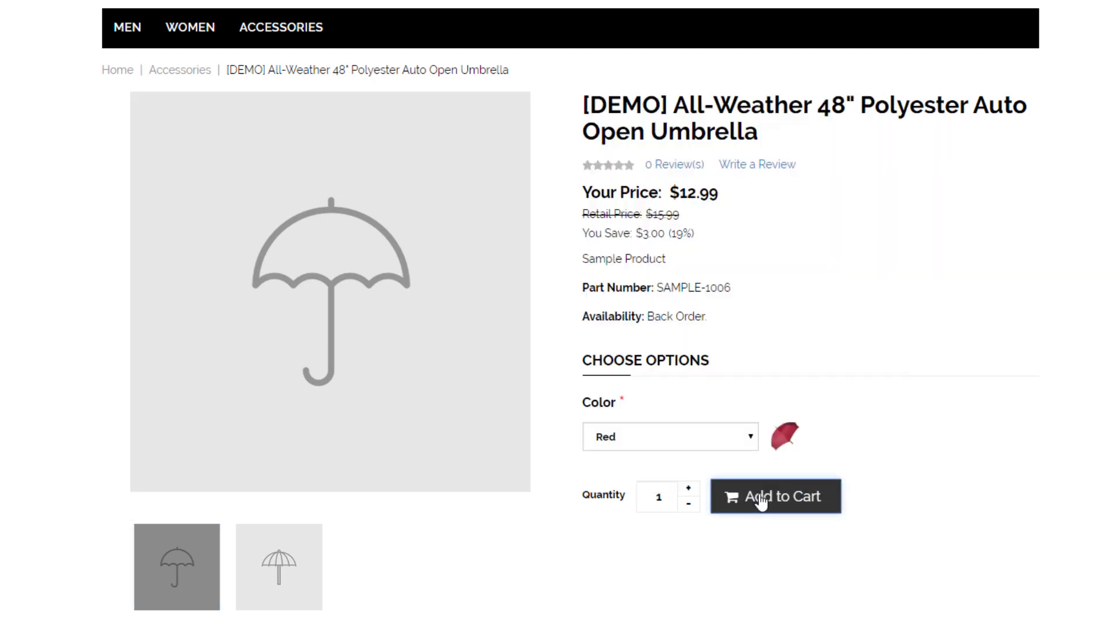
left_click(761, 499)
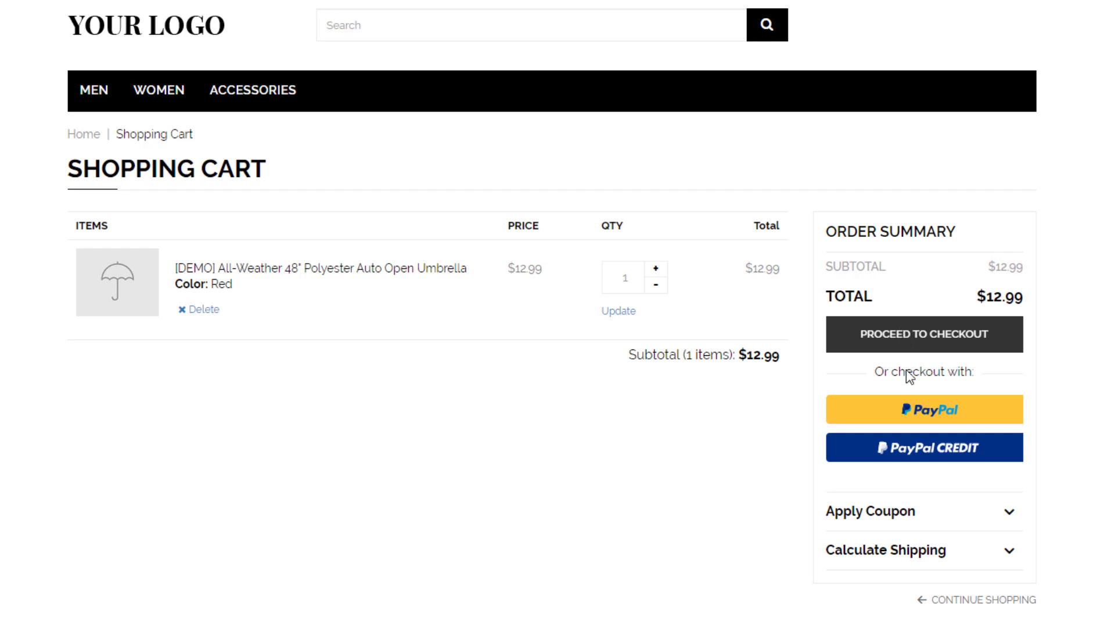
- Proceed to checkout for the $12.99 umbrella, review the account, billing, shipping and payment sections, and try placing the order
left_click(940, 347)
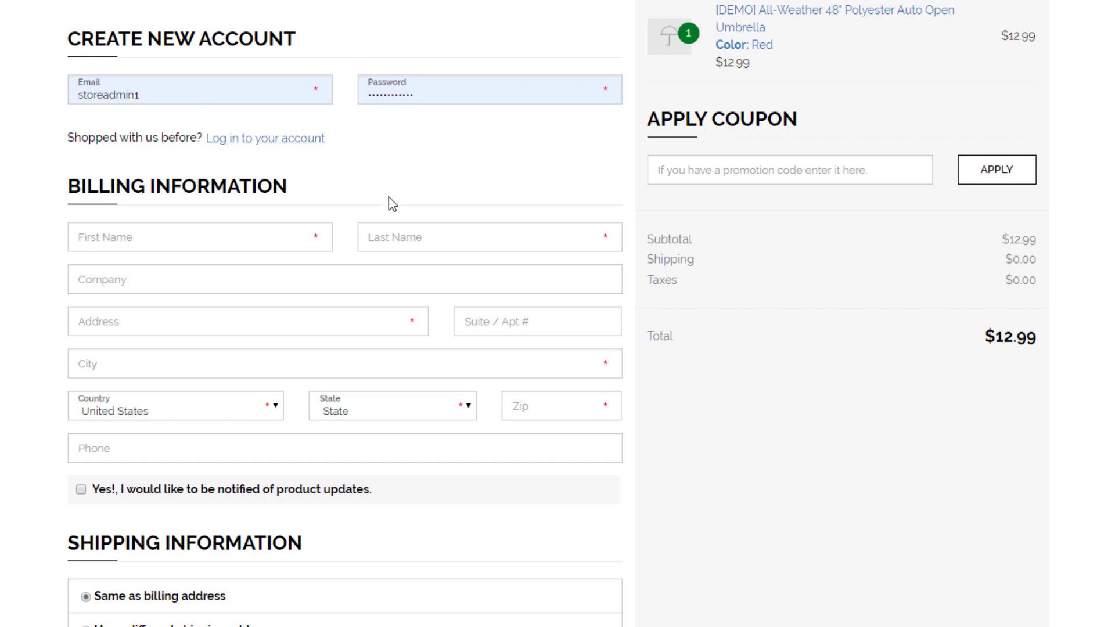
scroll(253, 306, "down", 3)
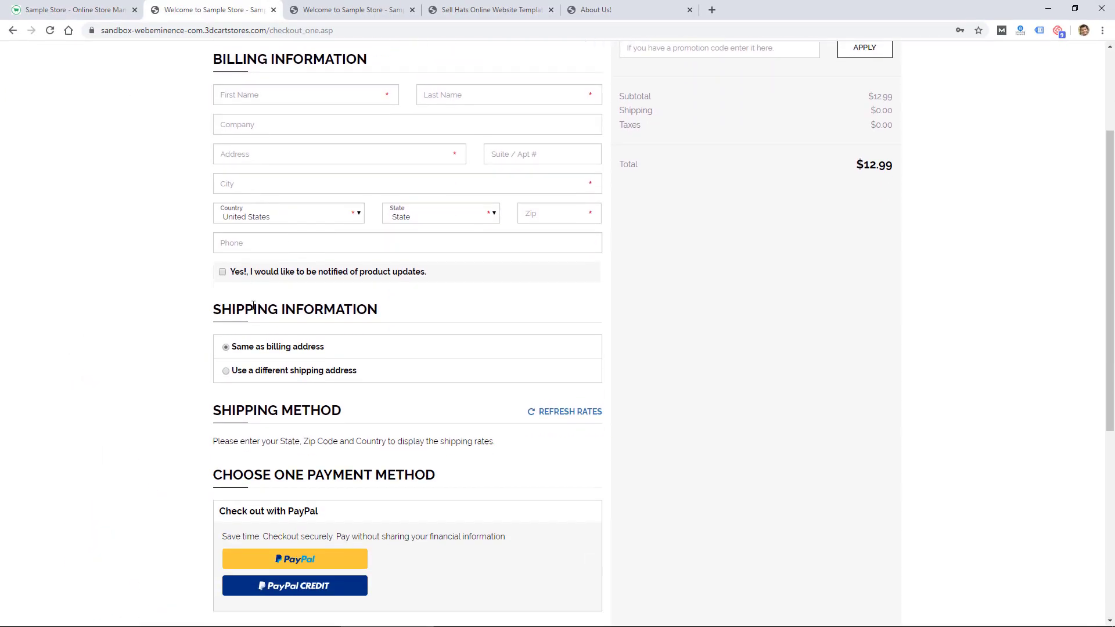
scroll(255, 331, "down", 1)
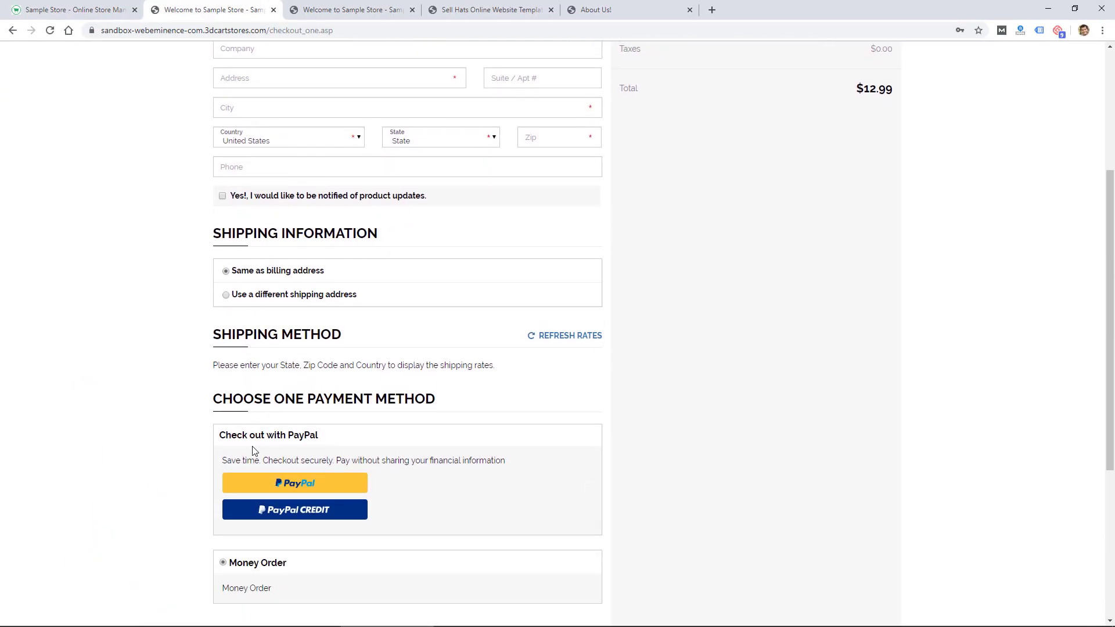
scroll(256, 453, "down", 4)
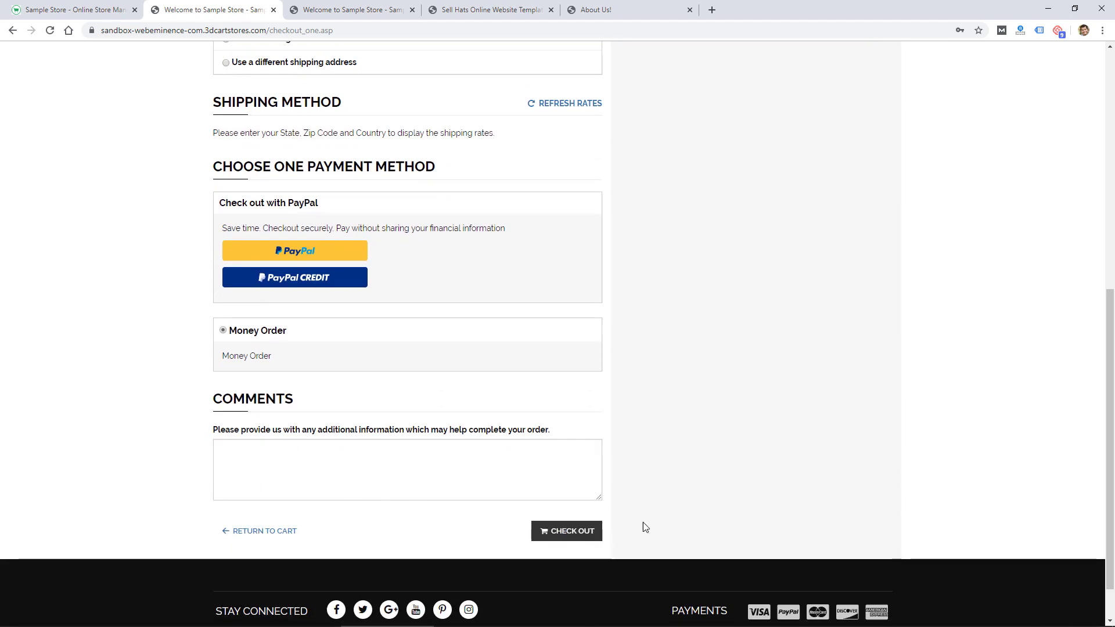
scroll(668, 505, "up", 8)
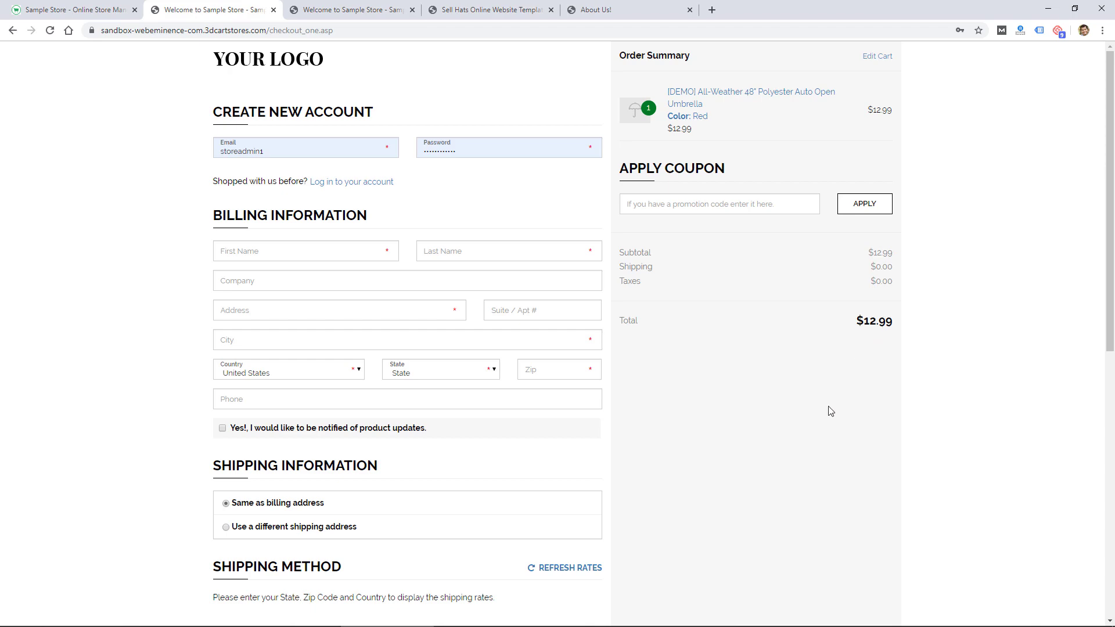
scroll(825, 413, "down", 9)
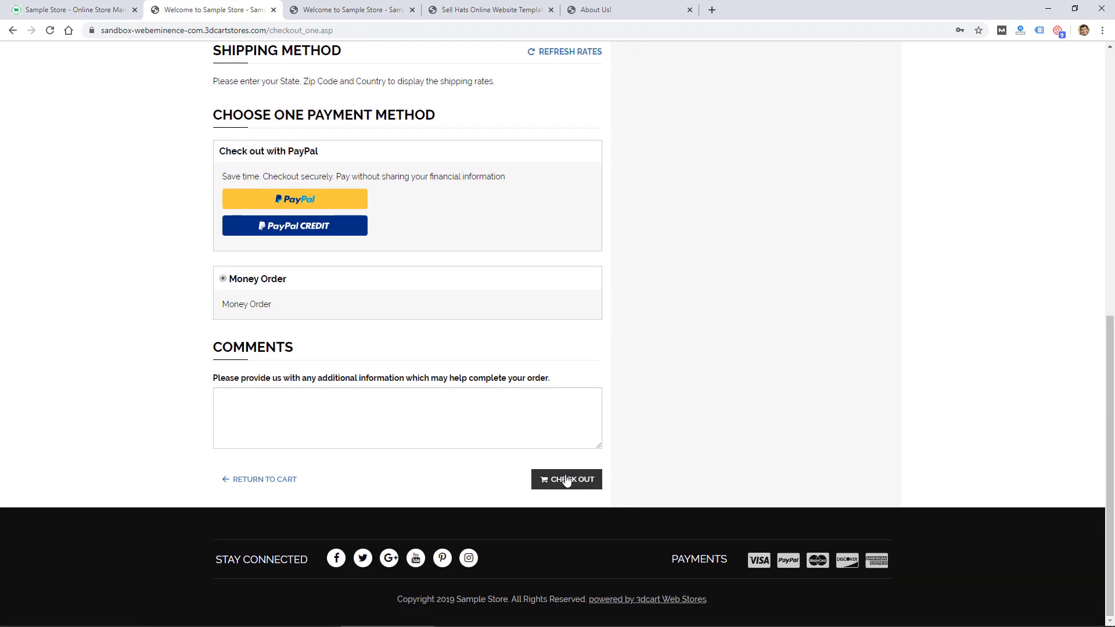
left_click(566, 479)
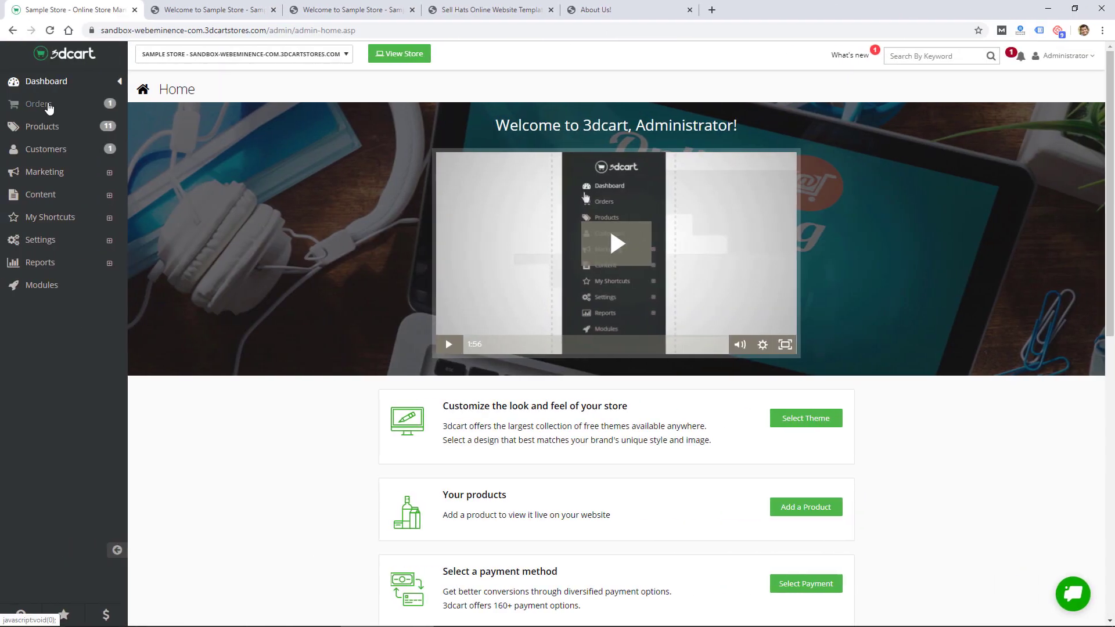
left_click(50, 106)
- Return to the storefront home page and open the Women category
left_click(199, 6)
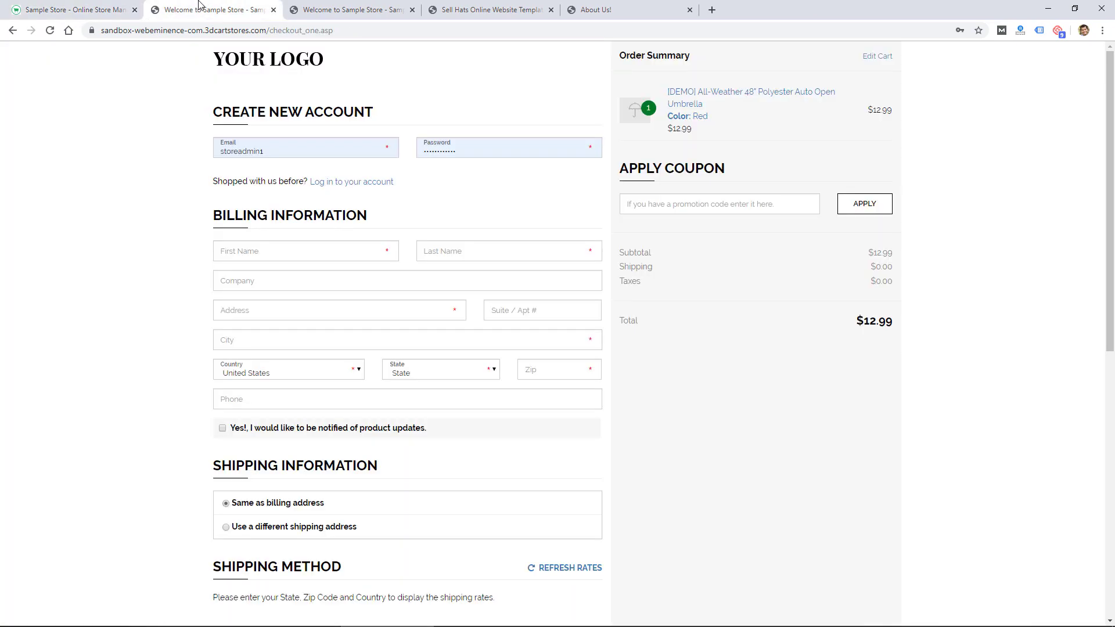
left_click(254, 62)
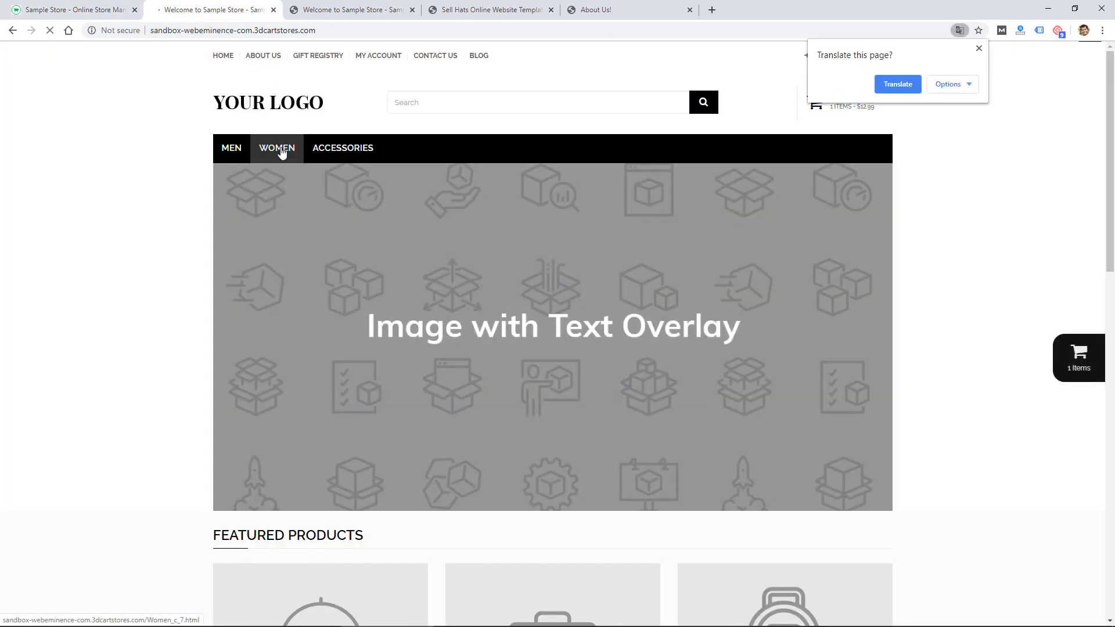
left_click(280, 150)
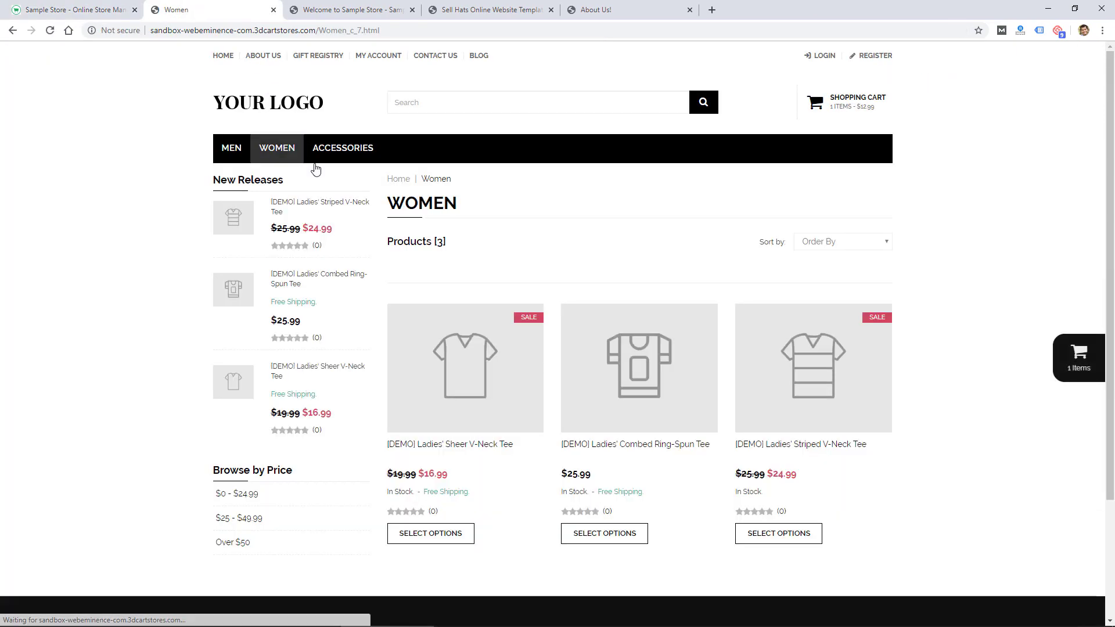
- Quick-view the Combed Ring-Spun Tee, then open the [DEMO] Ladies' Striped V-Neck Tee page
scroll(464, 341, "down", 3)
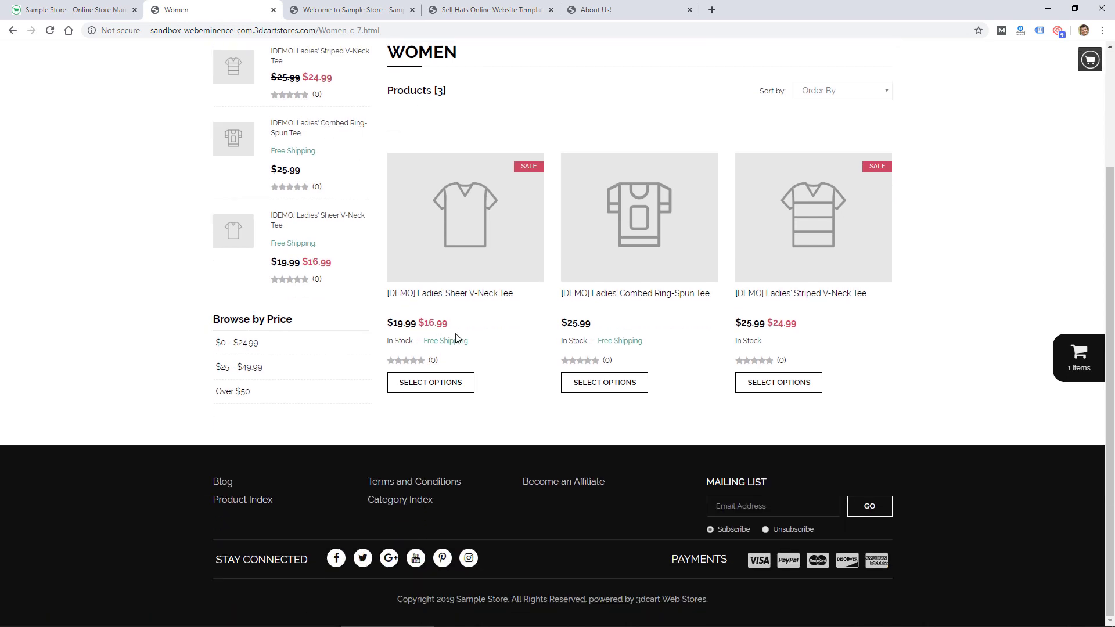
left_click(622, 216)
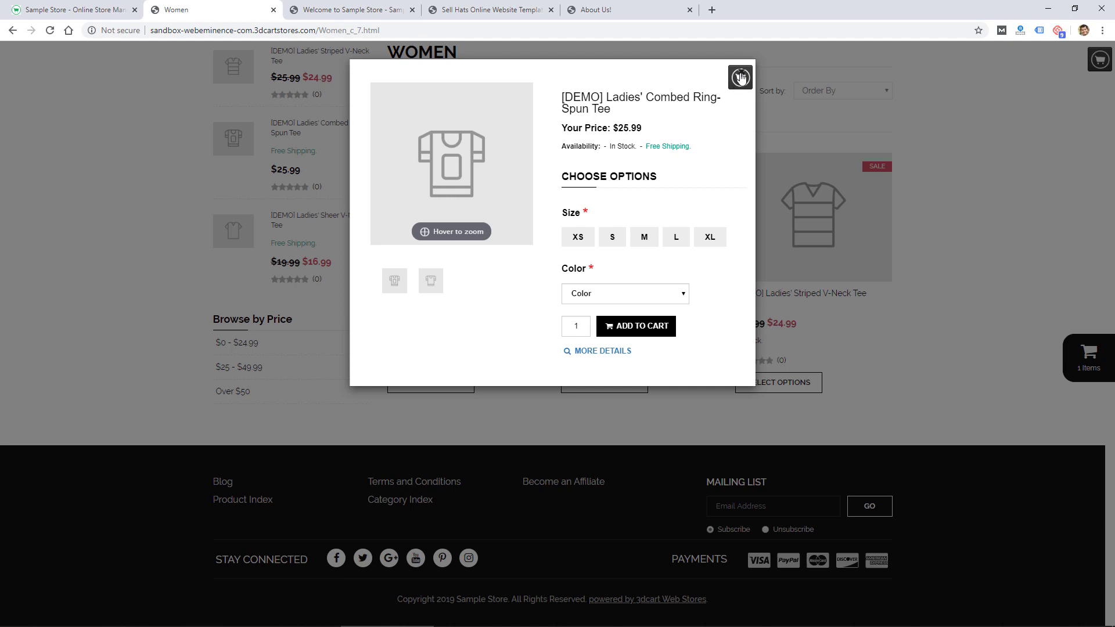
left_click(741, 76)
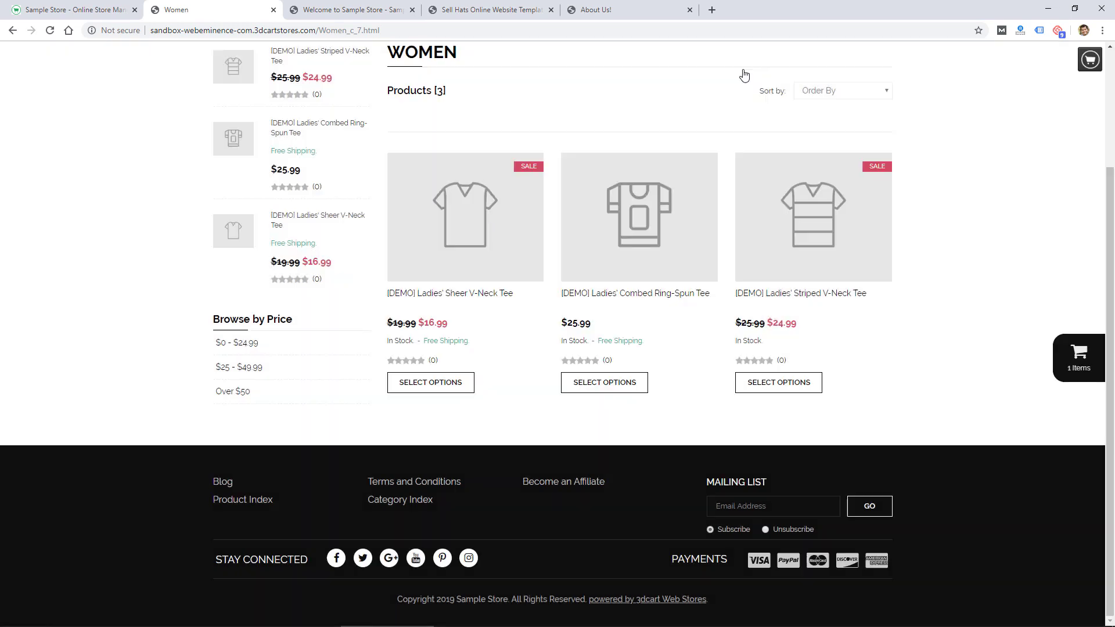
left_click(807, 197)
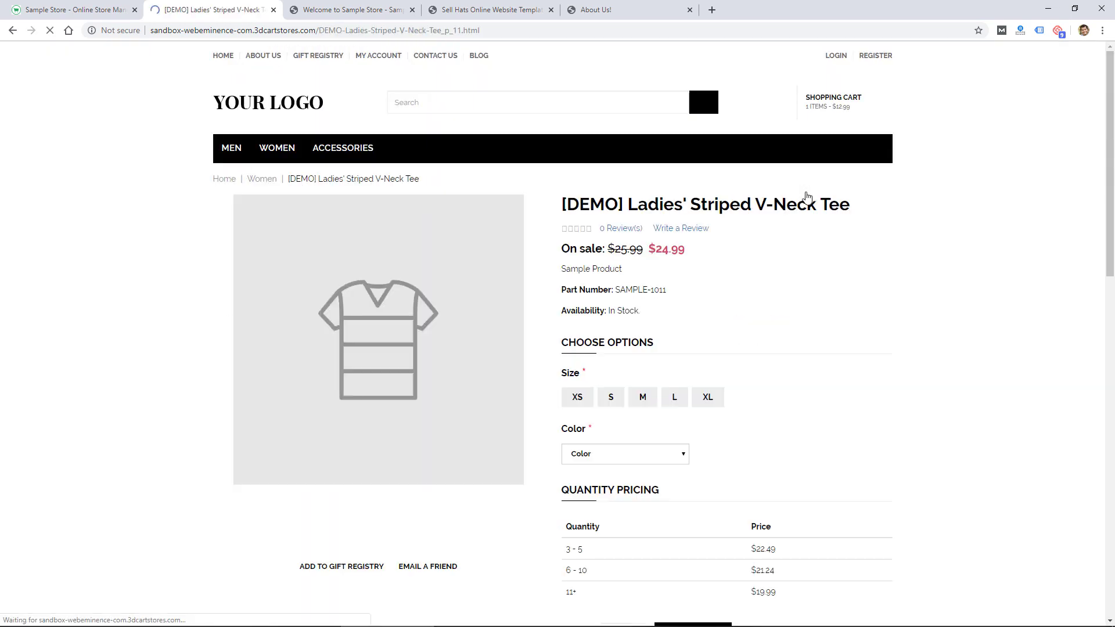